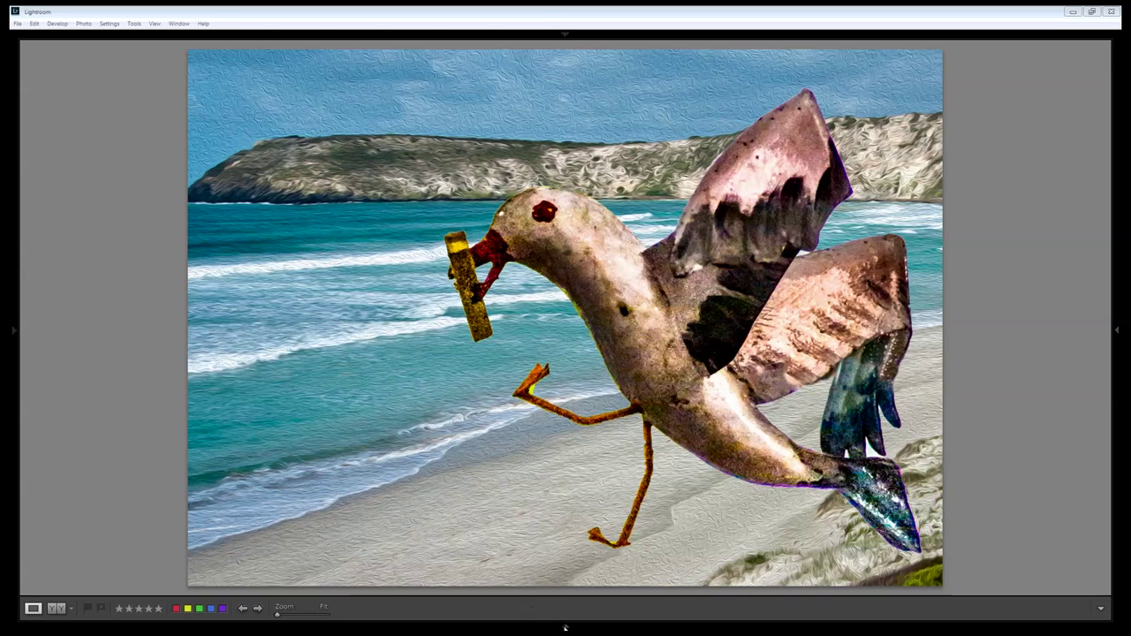
- Show the Filmstrip beneath the seagull-on-beach composite in the Develop module
click(566, 628)
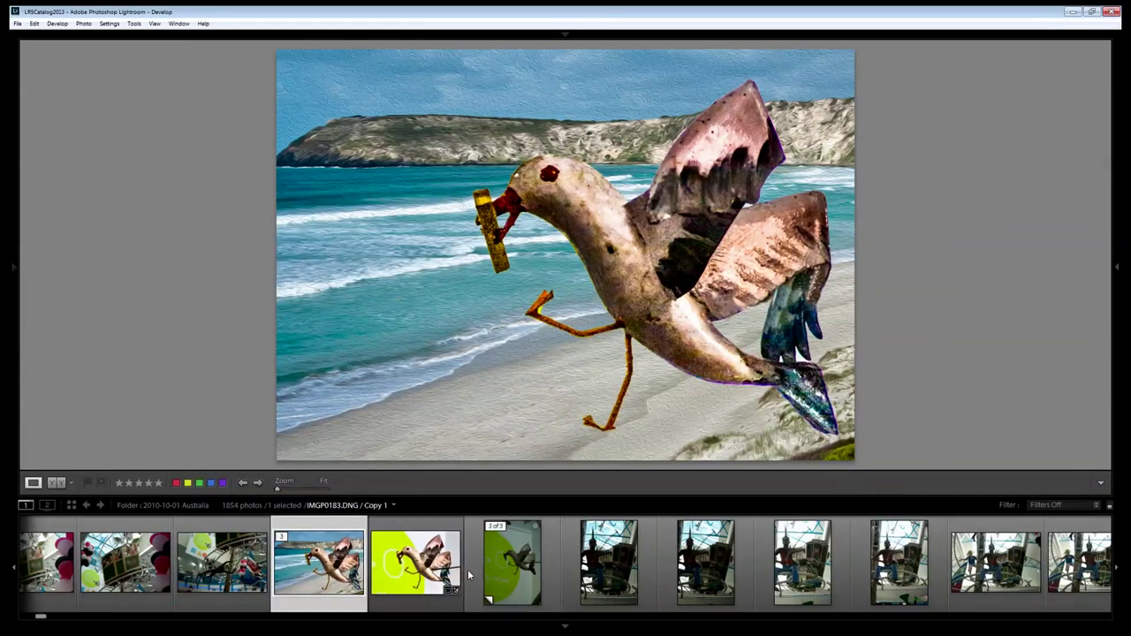
- Select IMGP0183 Copy 1 and crop the green-background bird photo to a tight, near-square frame
click(513, 563)
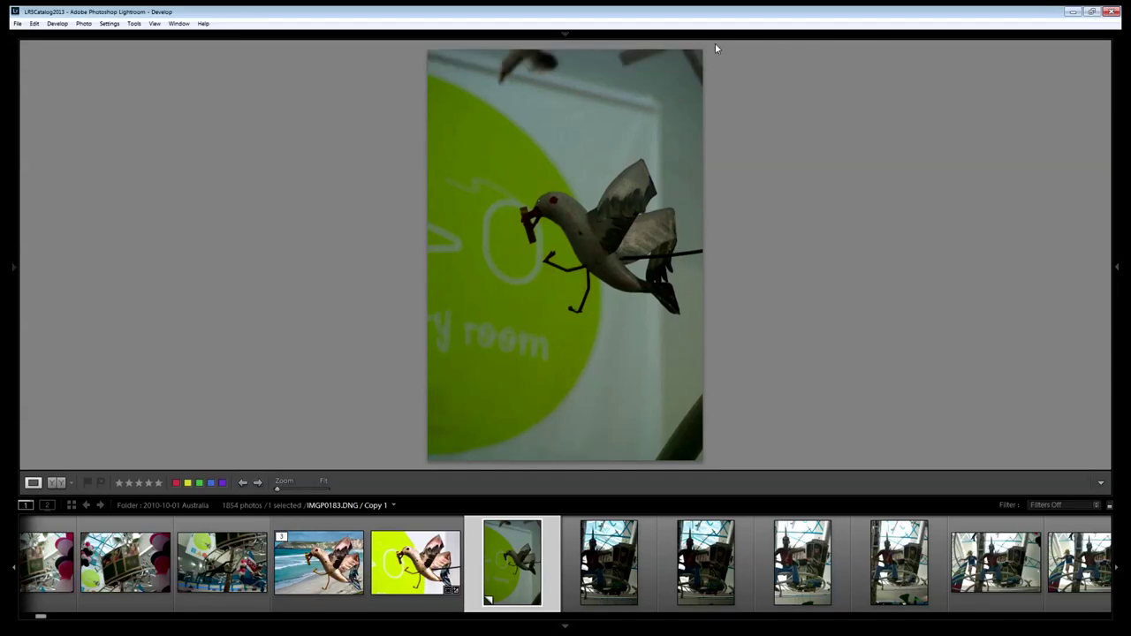
mouse_move(619, 35)
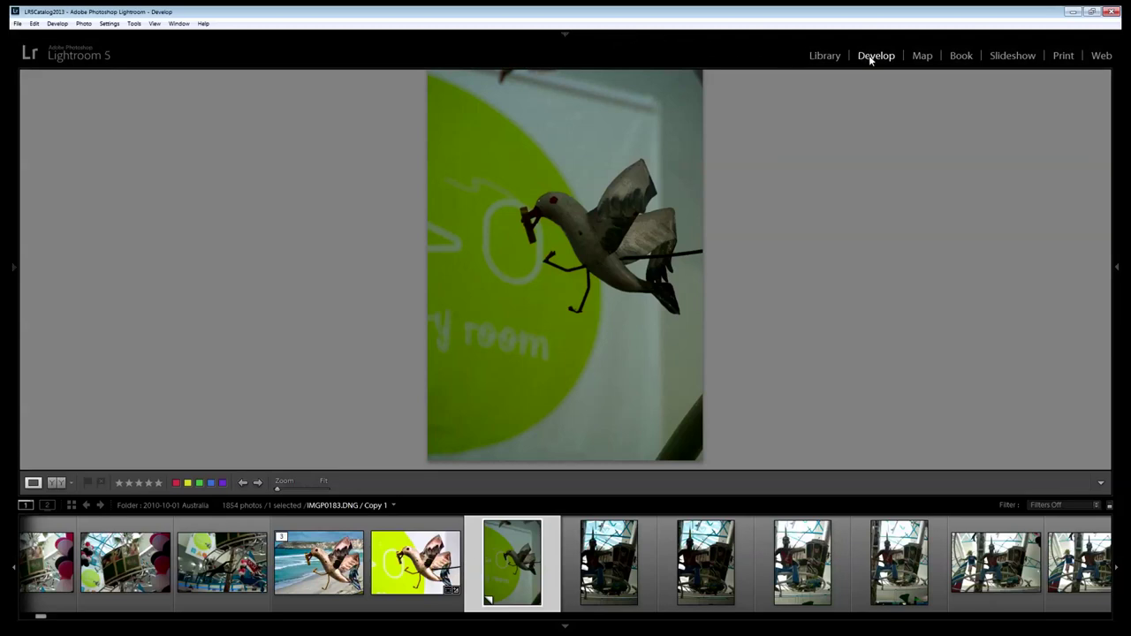
click(1117, 268)
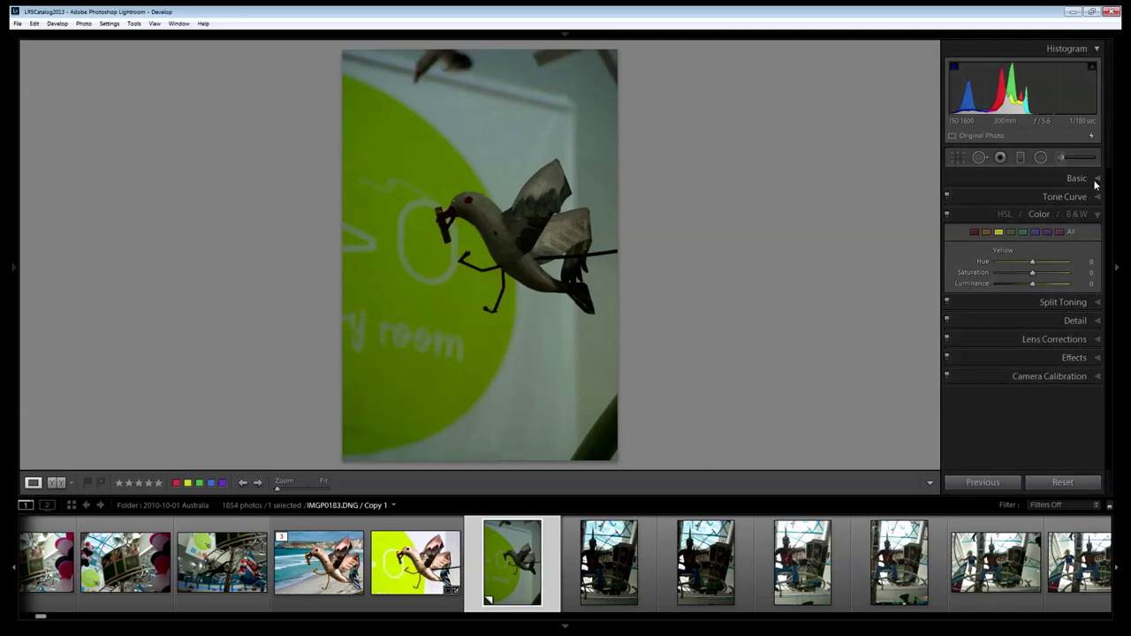
click(957, 157)
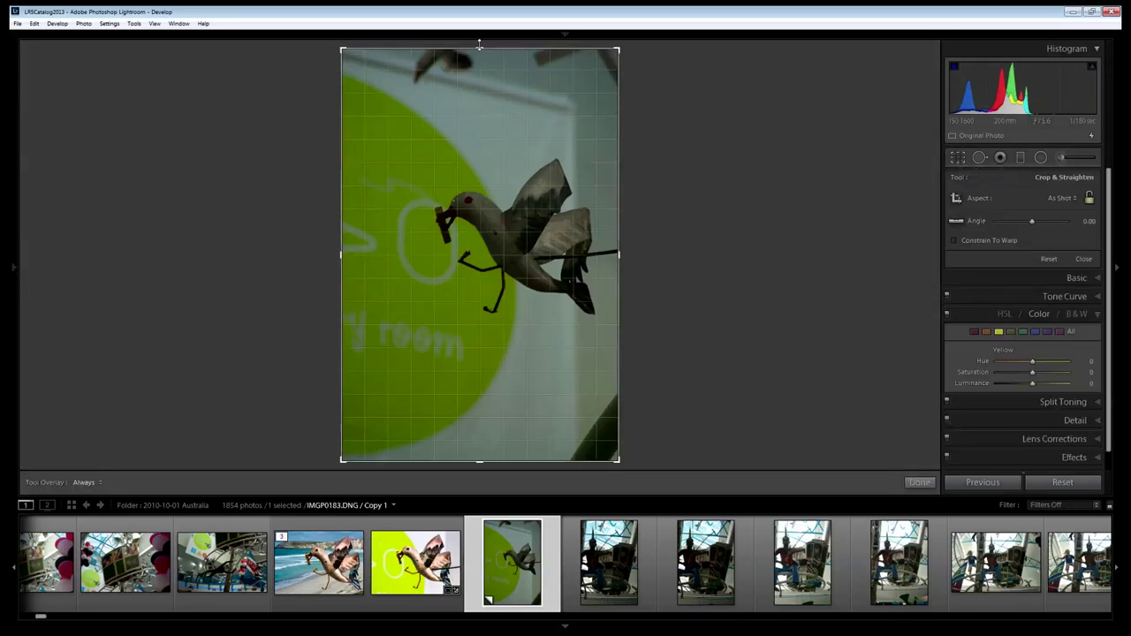
drag(473, 48, 477, 93)
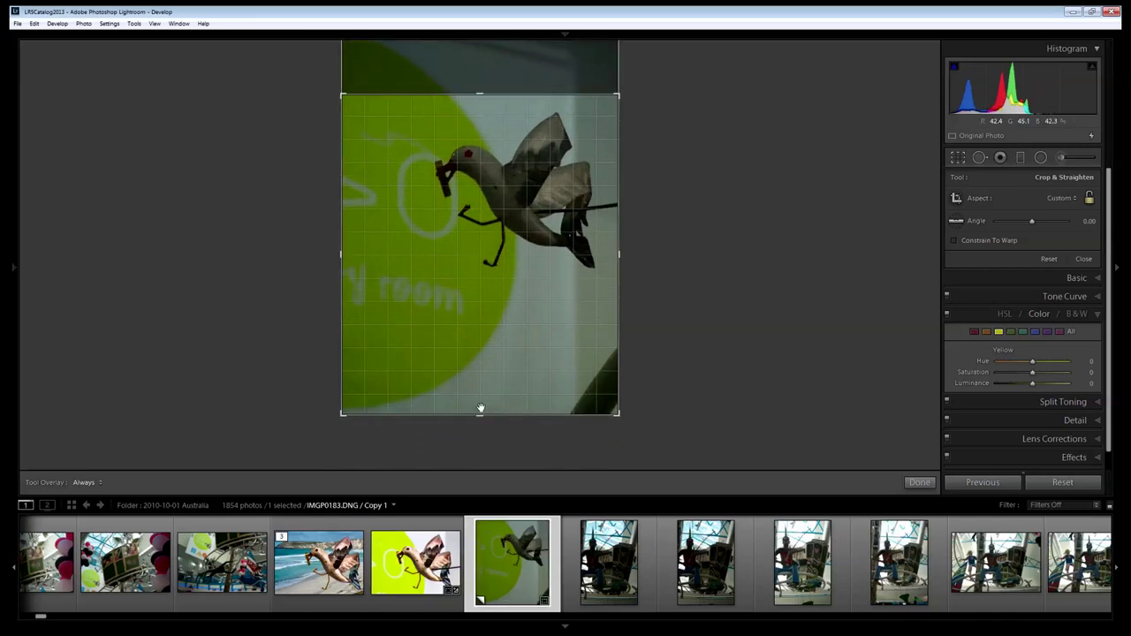
drag(480, 414, 480, 356)
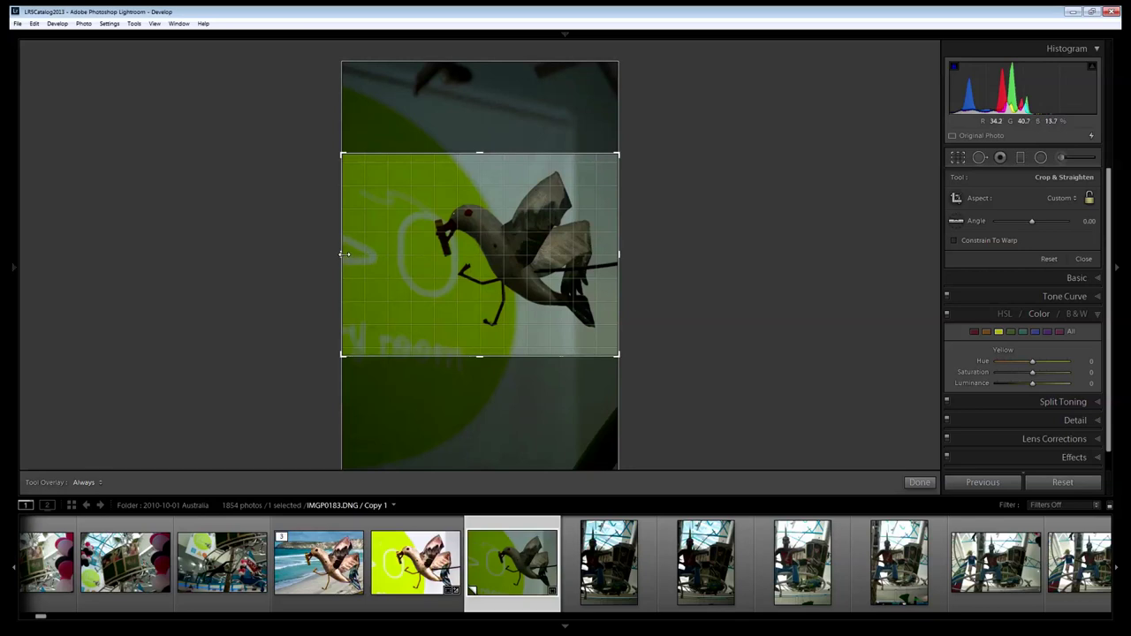
drag(346, 254, 407, 254)
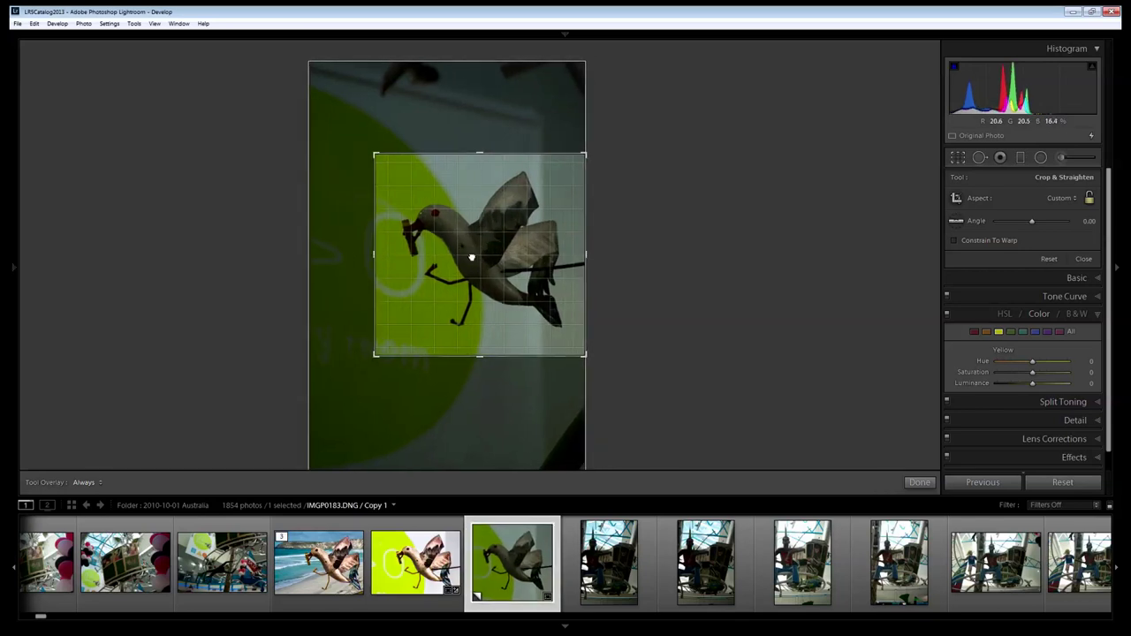
key(Return)
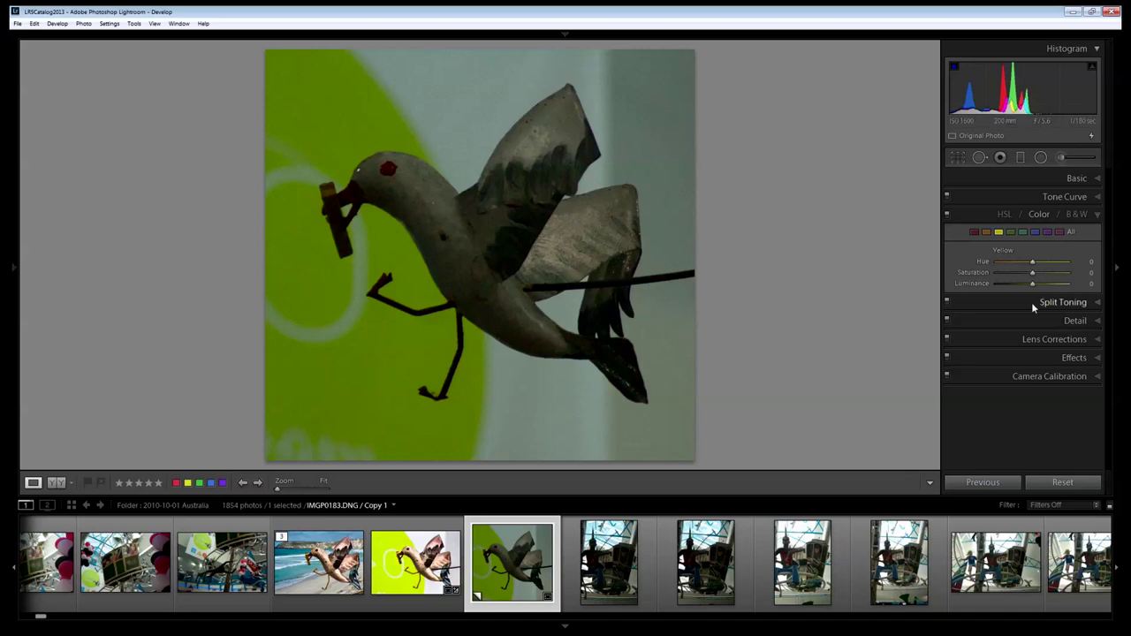
- Update to Process 2012; set Exposure +1.90, Contrast +26, Shadows +21, Blacks +7, Clarity +84, Vibrance +47, Saturation +19
click(1087, 179)
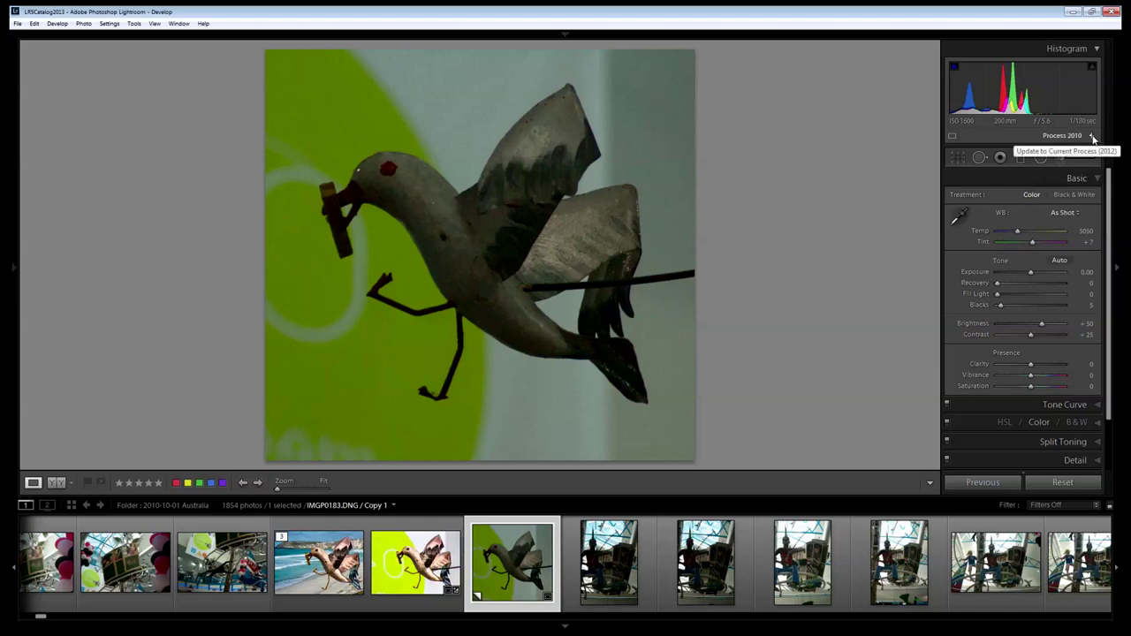
key(alt)
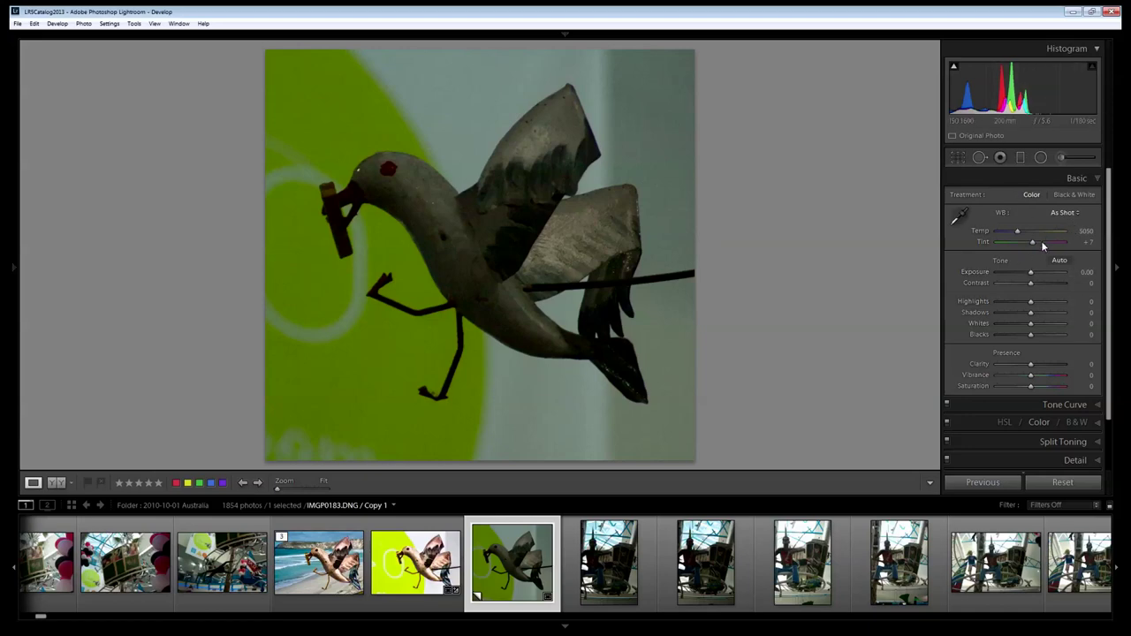
mouse_move(1031, 276)
mouse_down()
mouse_move(1045, 277)
mouse_move(1028, 283)
mouse_move(1039, 285)
mouse_up()
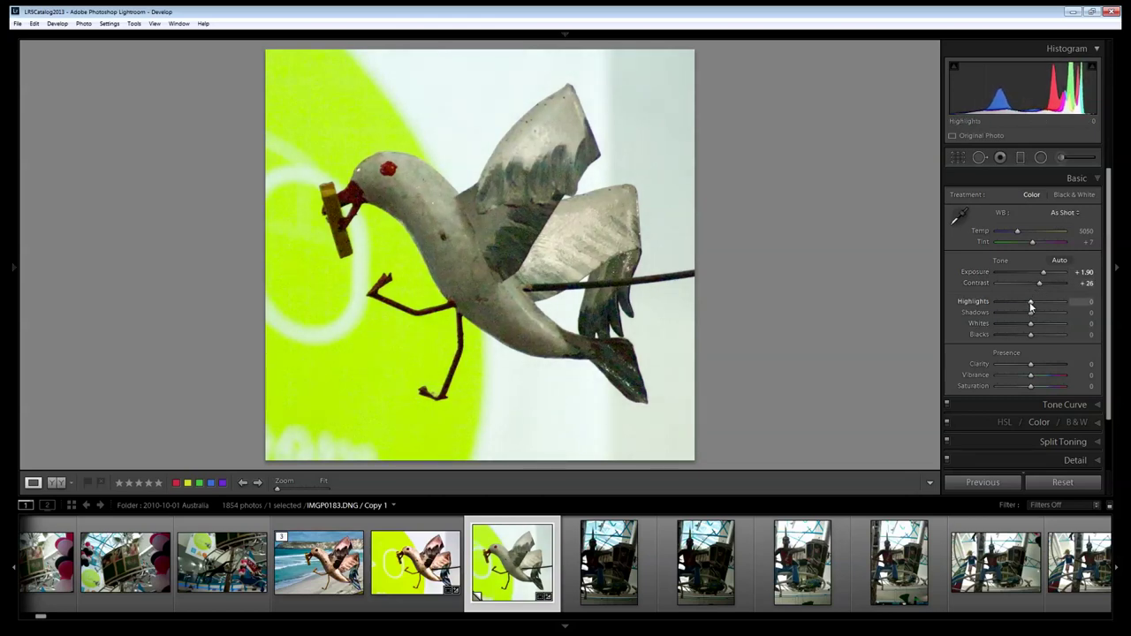
drag(1030, 312, 1039, 317)
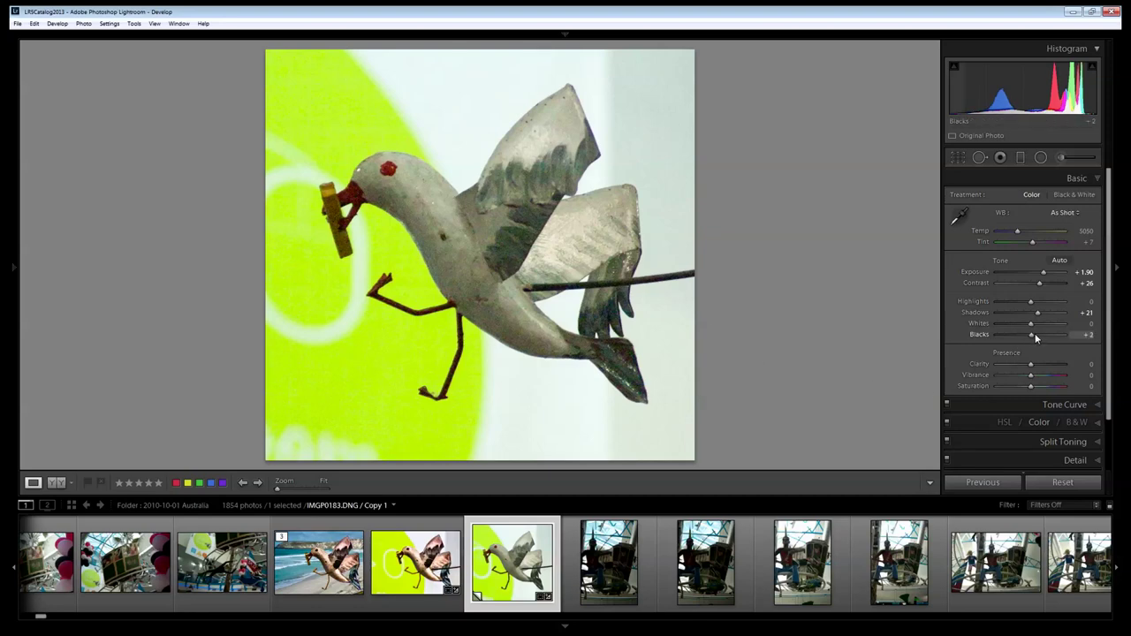
drag(1035, 338, 1059, 366)
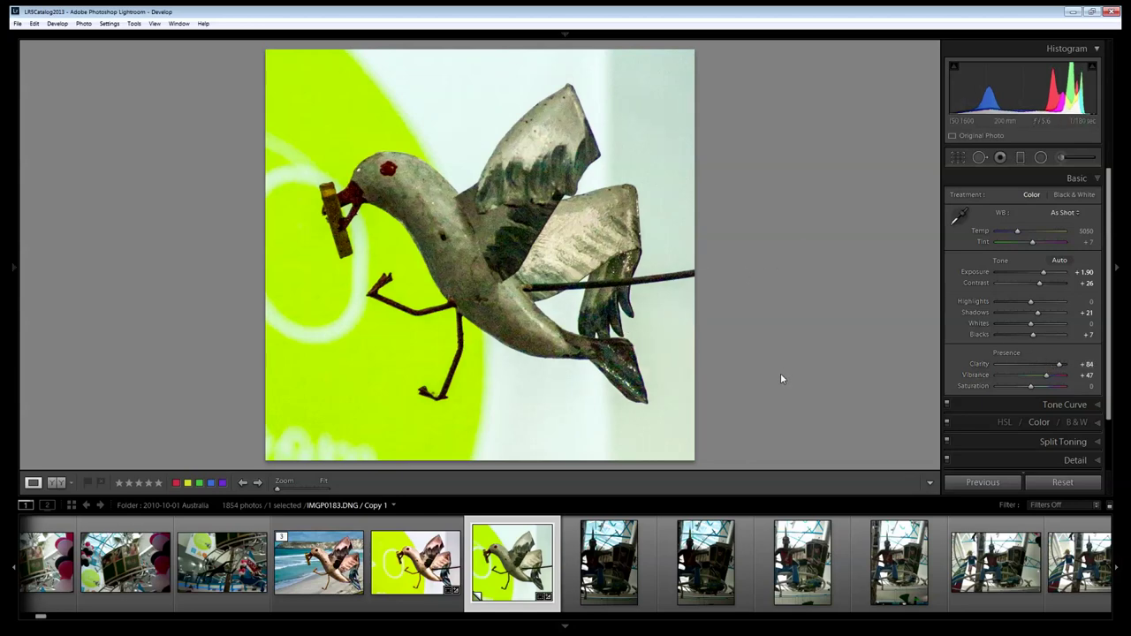
drag(1030, 386, 1039, 386)
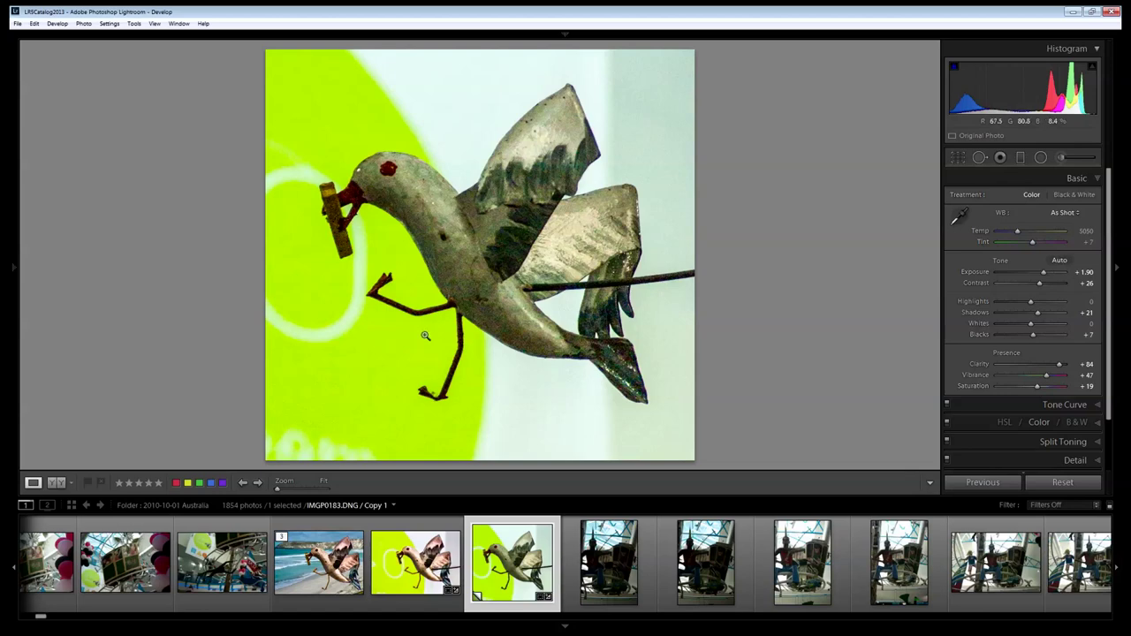
- Pick the Adjustment Brush, zoom to 1:1 on the legs and enable the mask overlay
click(1061, 159)
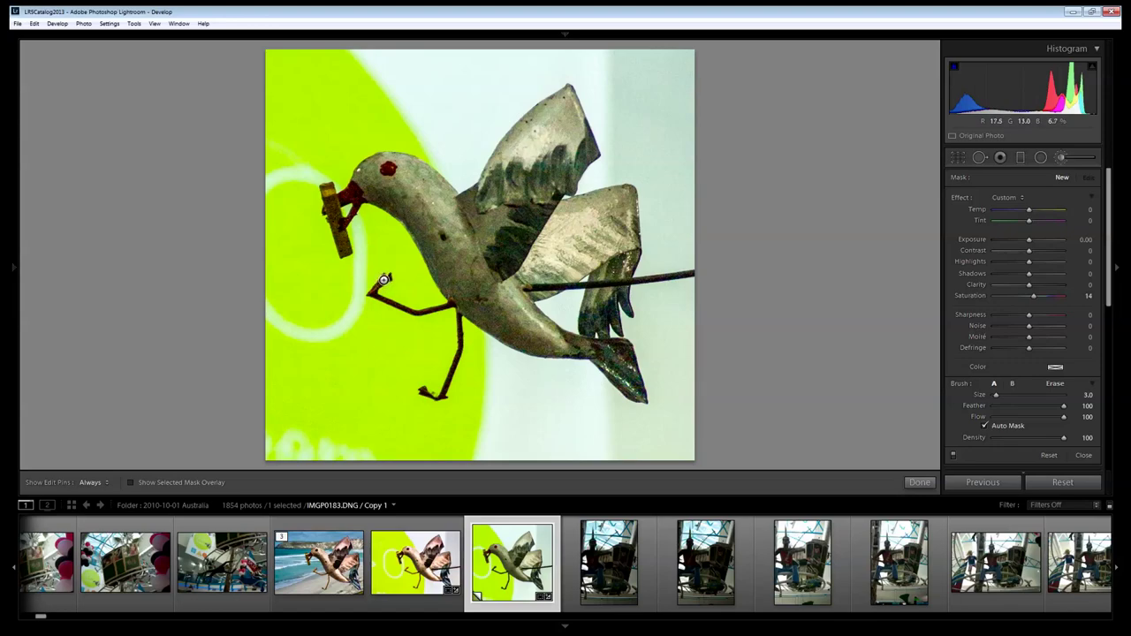
key(z)
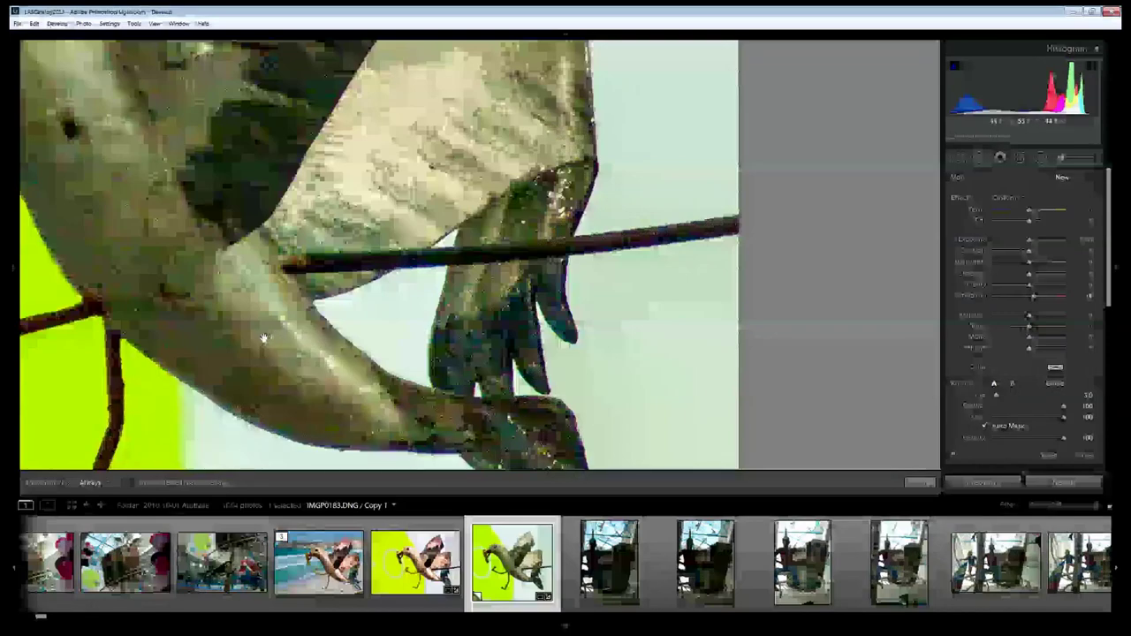
drag(262, 338, 716, 228)
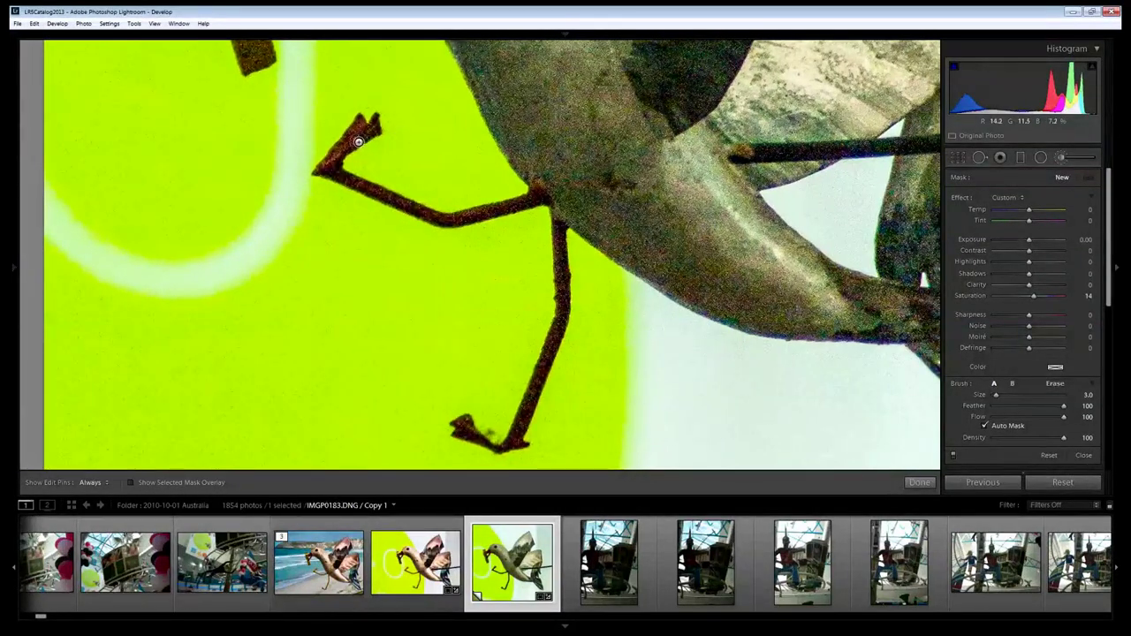
key(h)
click(357, 130)
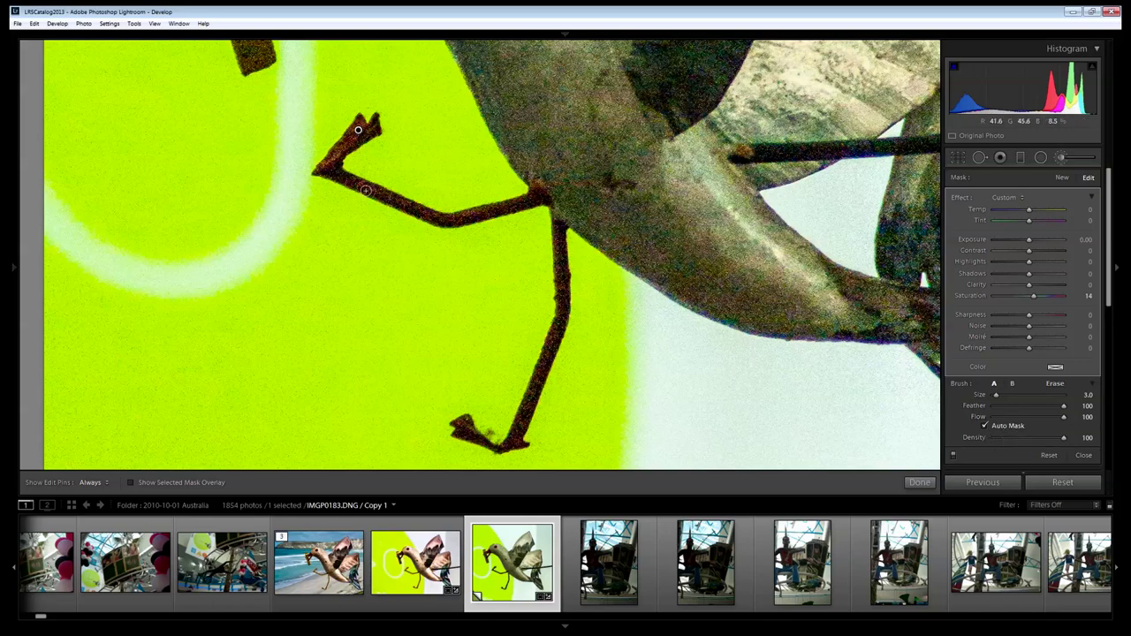
click(130, 483)
key(h)
- Paint the brush mask over both of the bird's legs at brush size 5.0
mouse_move(347, 143)
mouse_down()
mouse_move(376, 129)
mouse_move(375, 119)
mouse_up()
drag(330, 159, 323, 166)
drag(328, 169, 324, 172)
mouse_move(335, 166)
mouse_down()
mouse_move(450, 221)
mouse_move(537, 202)
mouse_up()
key(h)
key(h)
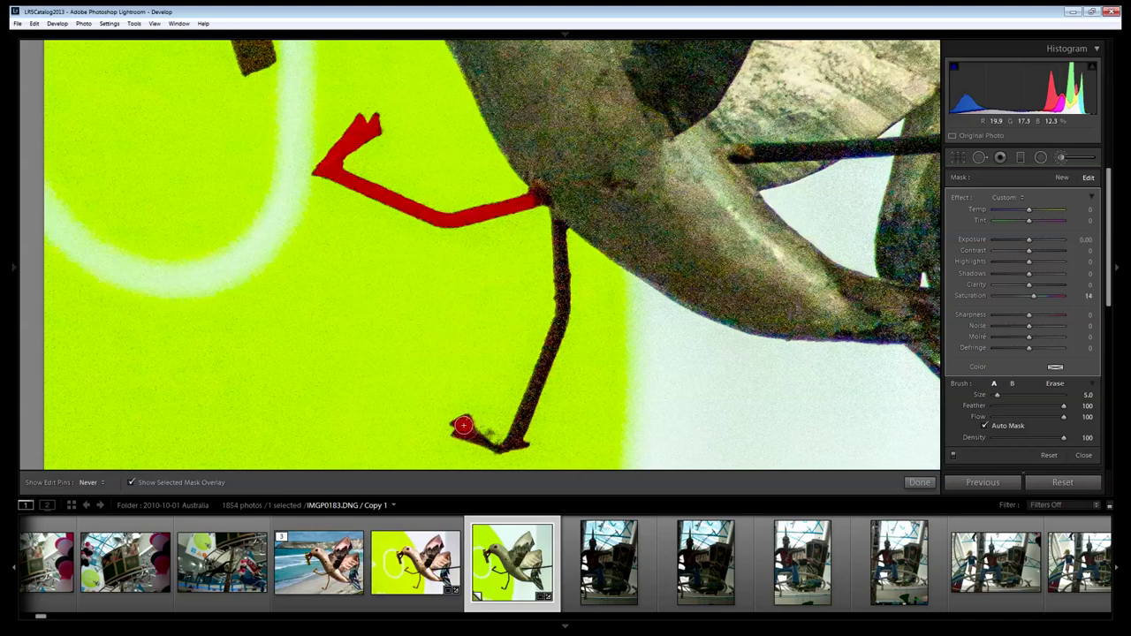
mouse_move(461, 425)
mouse_down()
mouse_move(489, 443)
mouse_move(515, 442)
mouse_move(526, 417)
mouse_move(563, 292)
mouse_move(552, 212)
mouse_up()
key(h)
key(h)
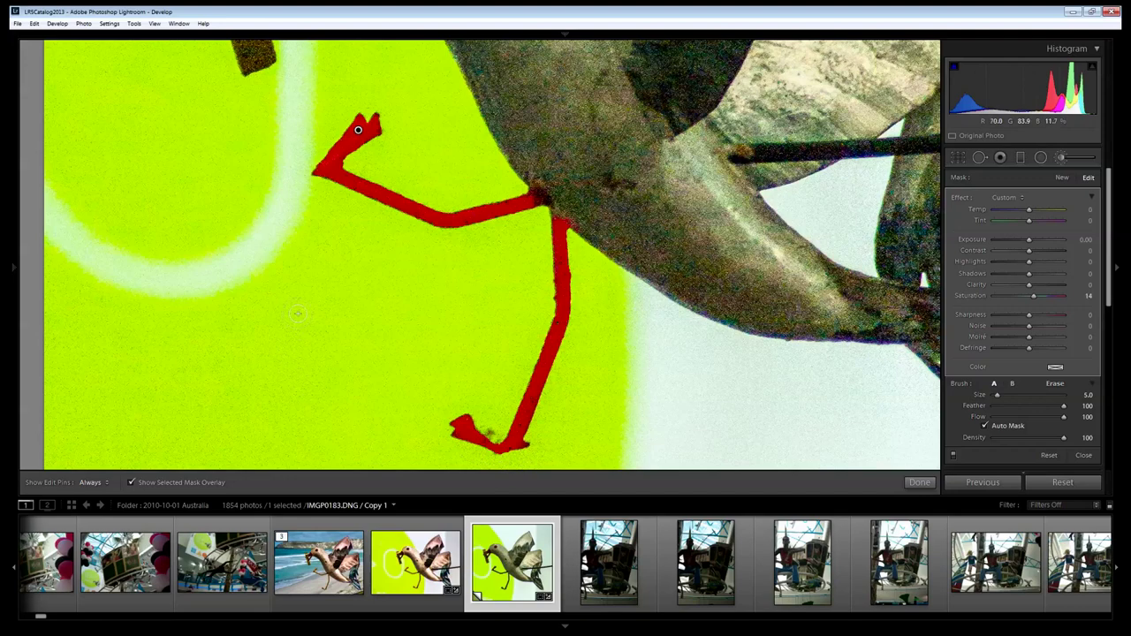
- Tint the leg mask orange, raise its Highlights, Shadows and Saturation to 50, and finish
key(z)
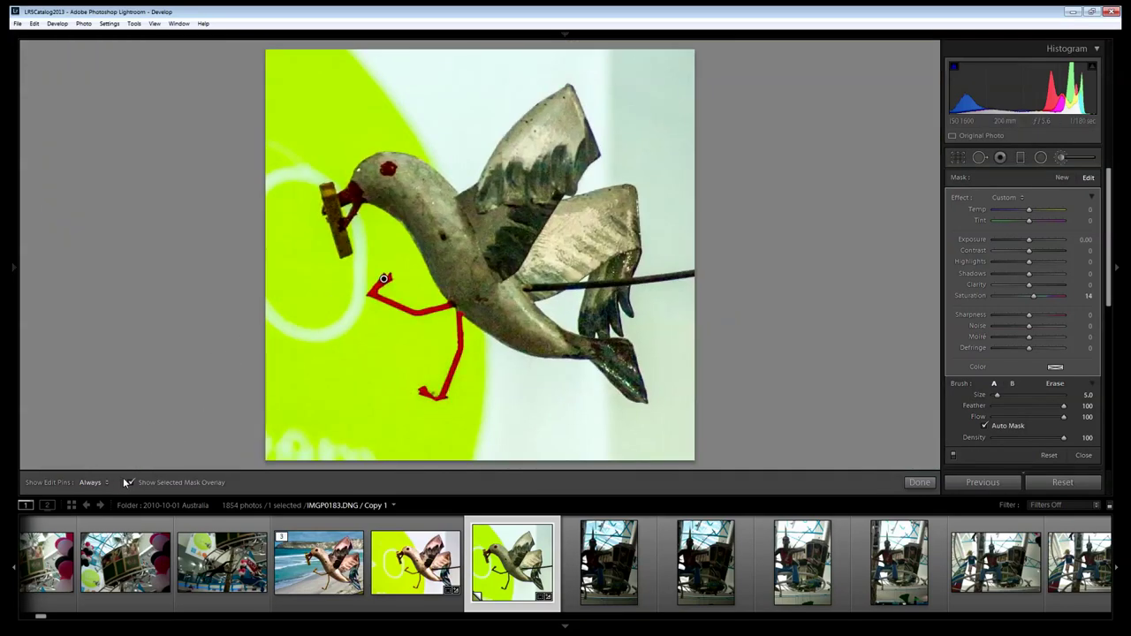
click(129, 484)
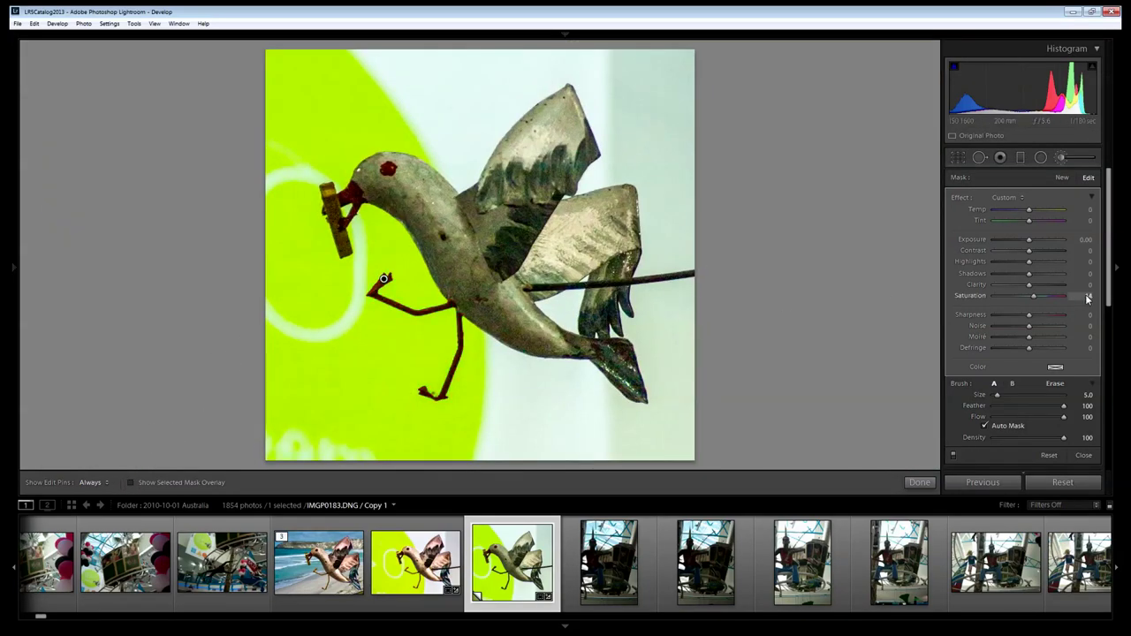
click(1055, 368)
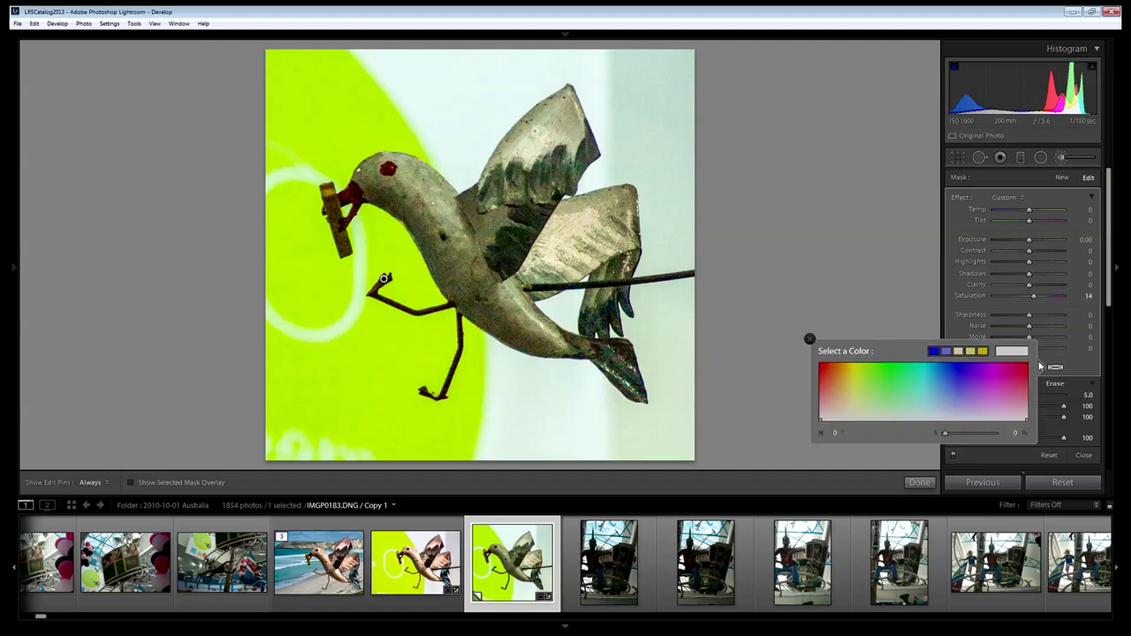
click(835, 366)
drag(838, 366, 837, 365)
click(810, 339)
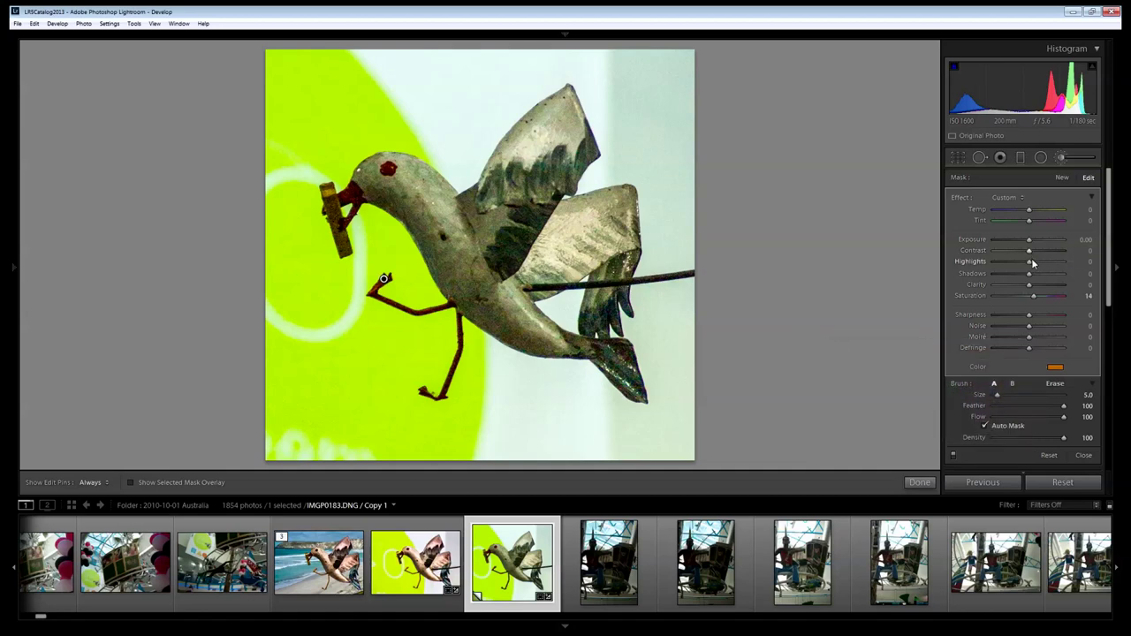
drag(1029, 264, 1044, 274)
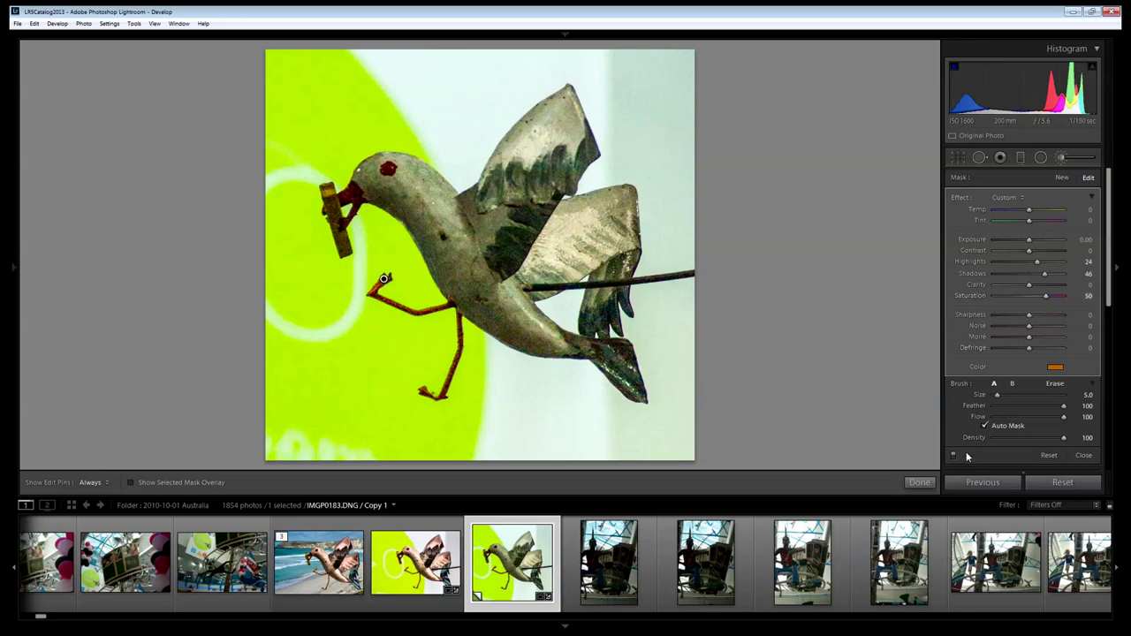
click(920, 482)
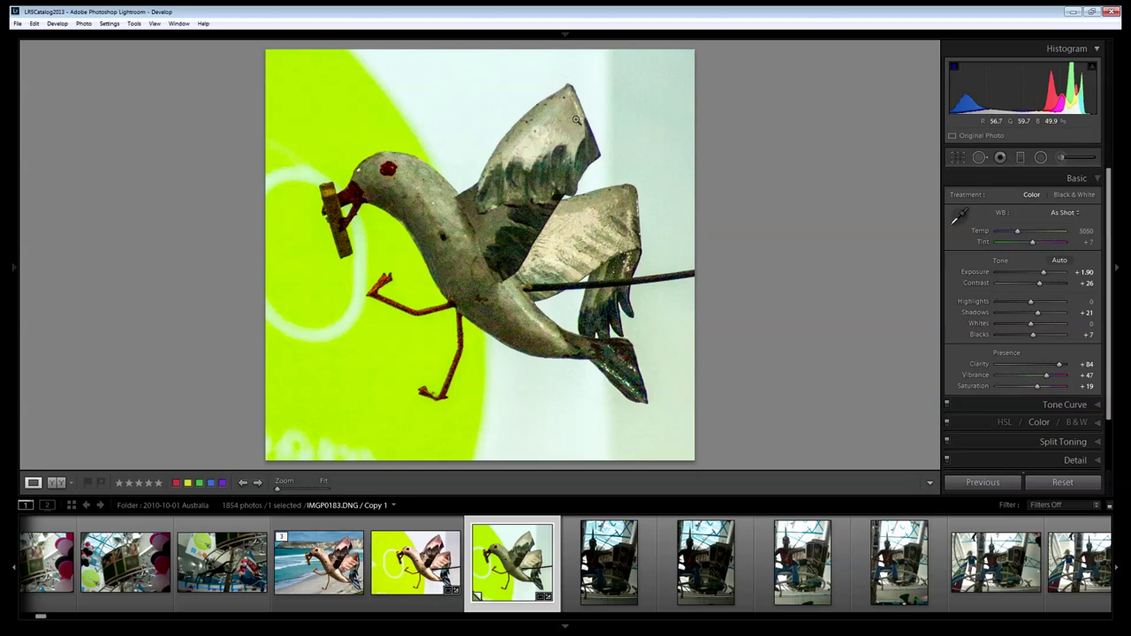
- Paint a second brush mask over the beak, head, neck and belly with Auto Mask on
click(1063, 159)
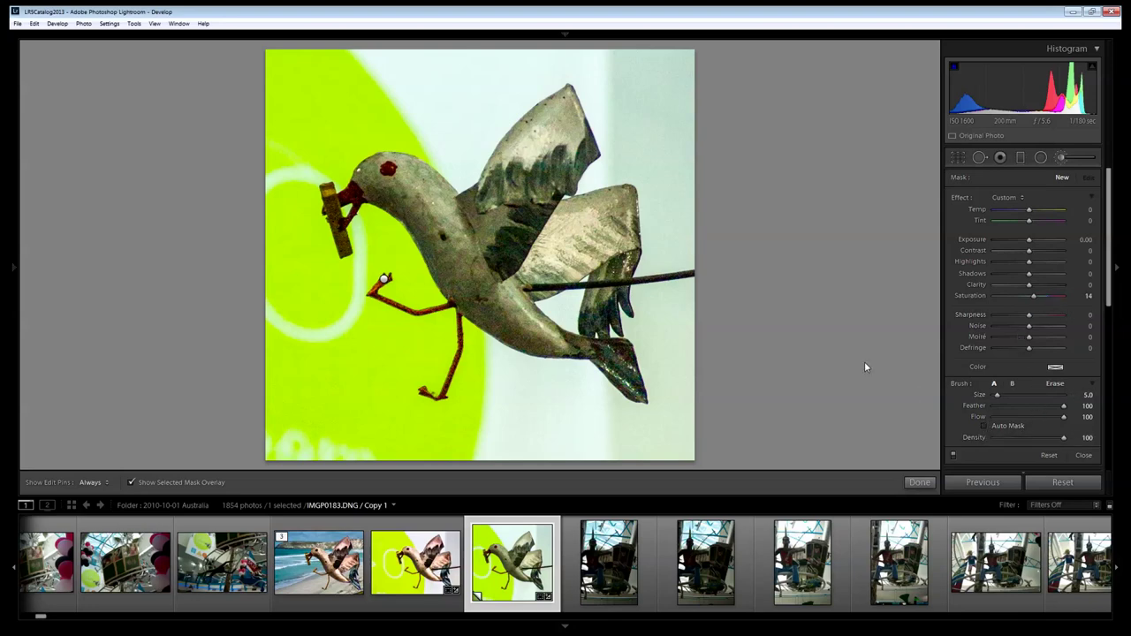
key(bracketright)
mouse_move(320, 182)
mouse_down()
mouse_move(370, 187)
mouse_move(360, 190)
mouse_up()
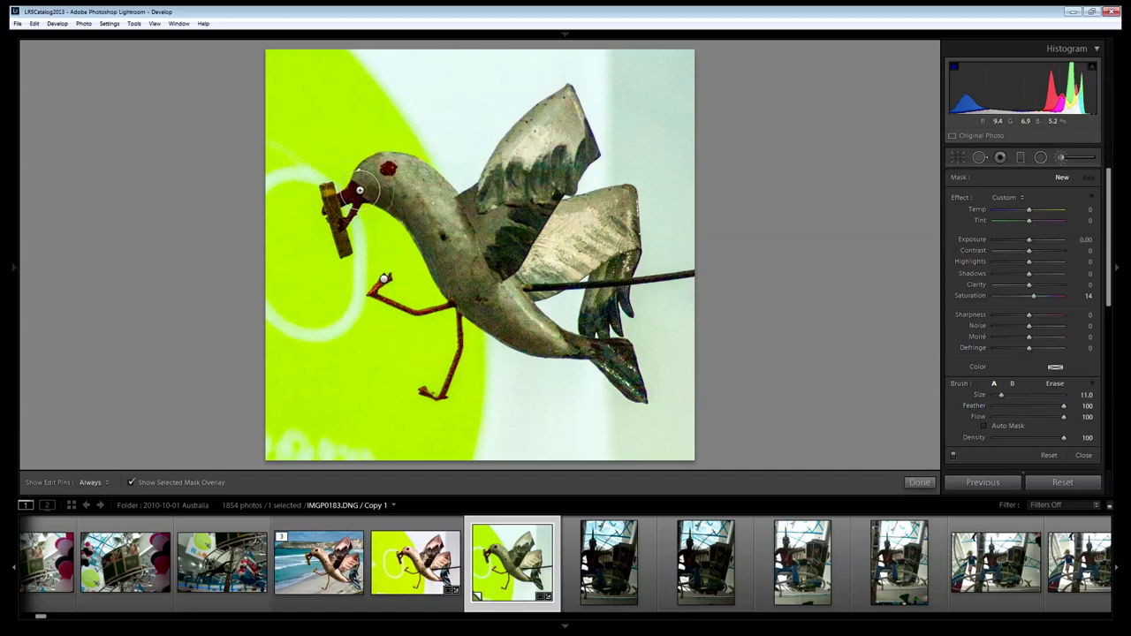
click(984, 425)
key(h)
mouse_move(389, 192)
mouse_down()
mouse_move(429, 222)
mouse_move(471, 298)
mouse_up()
key(h)
key(bracketleft)
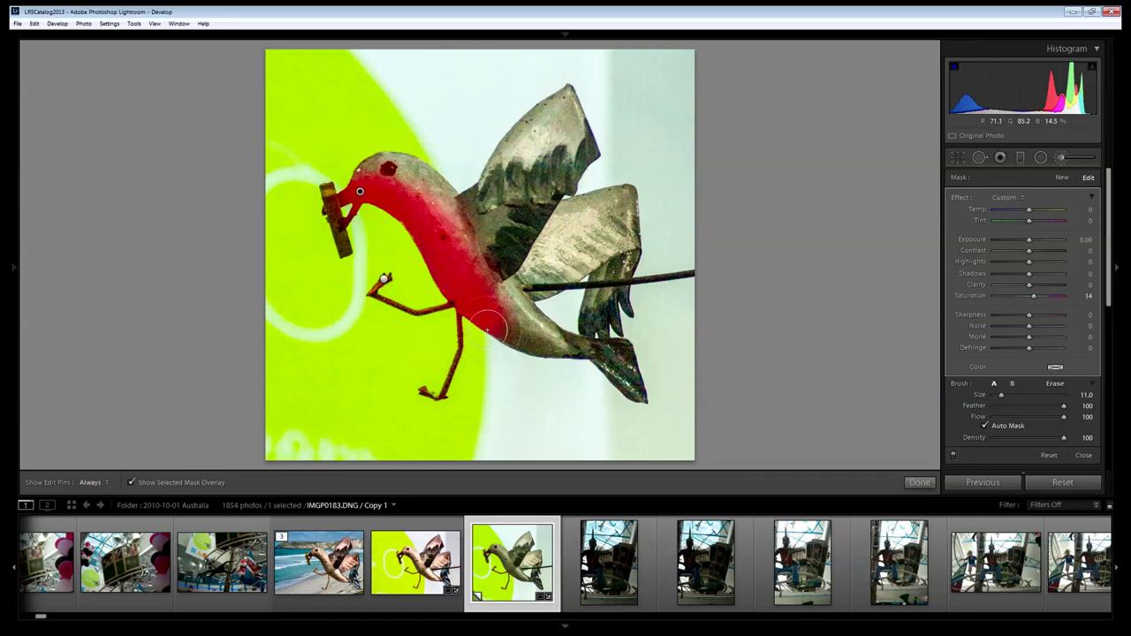
key(bracketleft)
key(bracketleft)
key(bracketleft)
key(h)
drag(496, 332, 548, 351)
key(h)
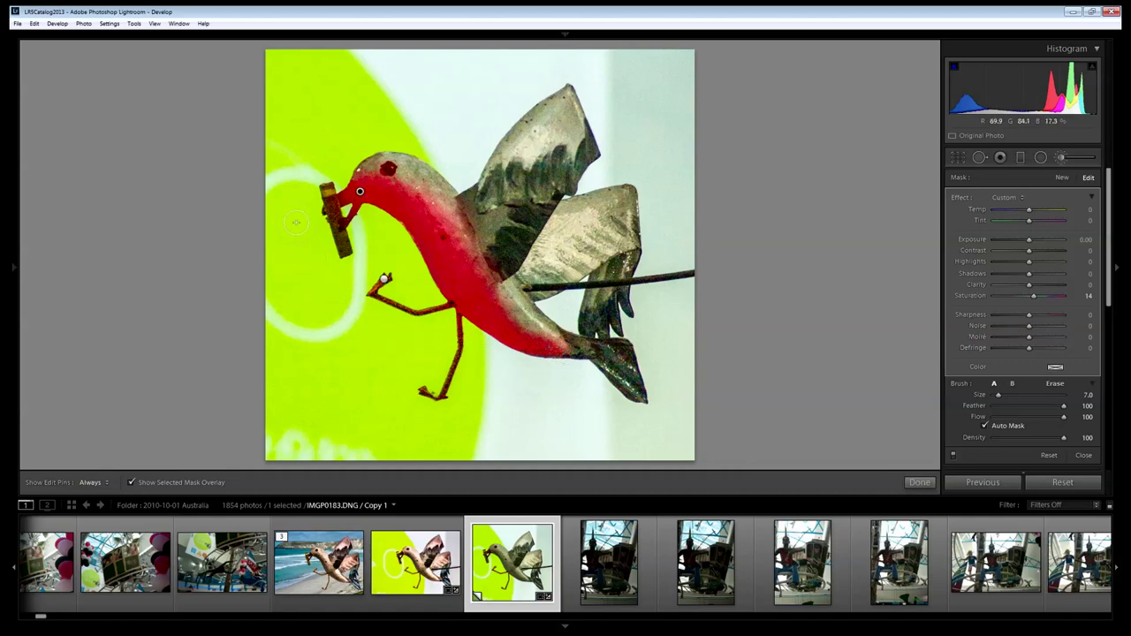
- Set the body mask to Exposure −0.17, Contrast 21, Clarity 90 and Saturation 38
click(131, 482)
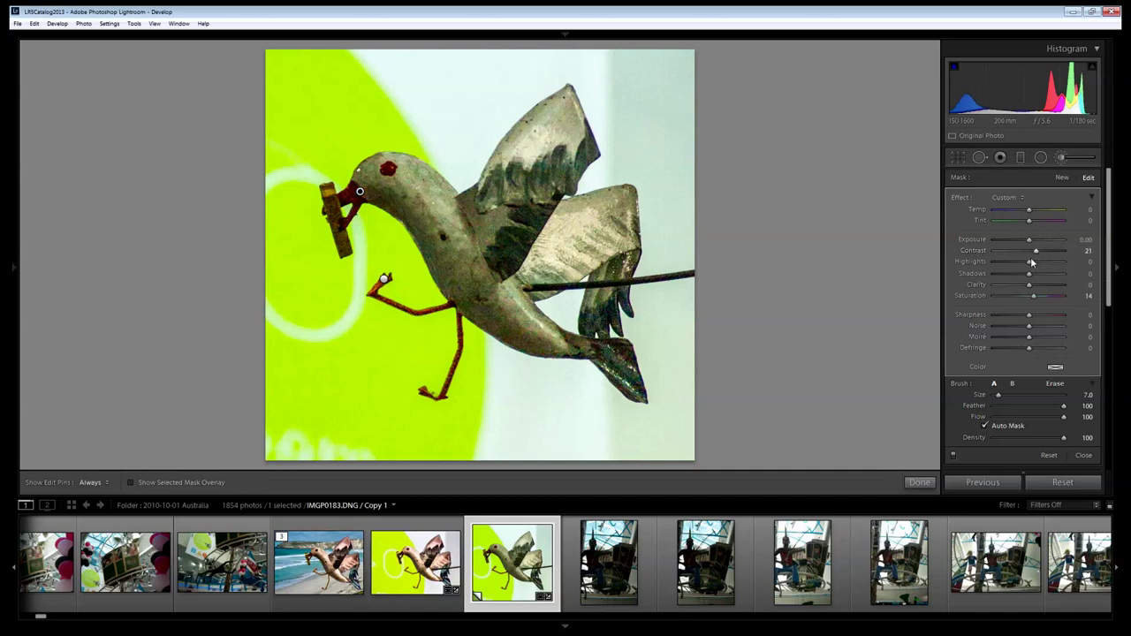
drag(1030, 242, 1027, 244)
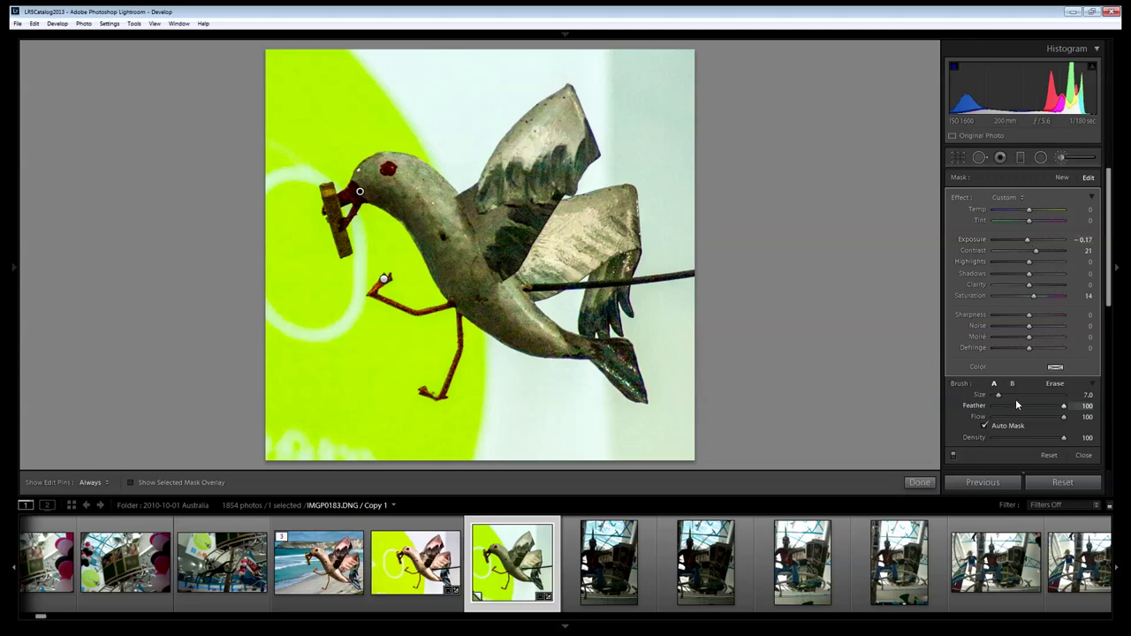
drag(1031, 285, 1046, 286)
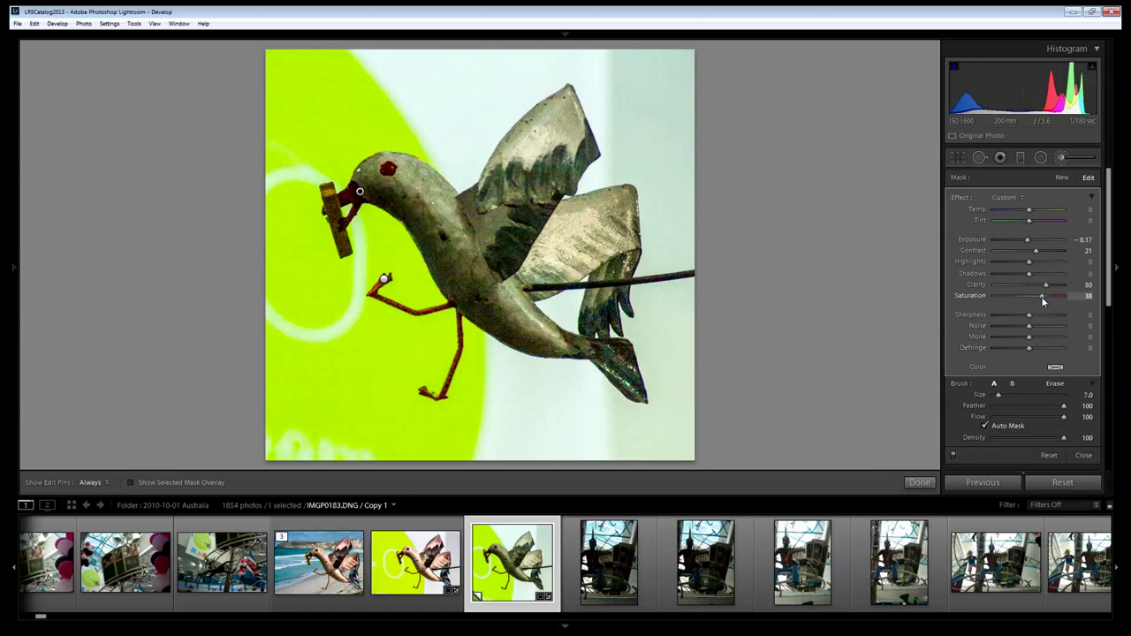
- Start a third brush mask and paint it over the bird's head and both wings
click(918, 483)
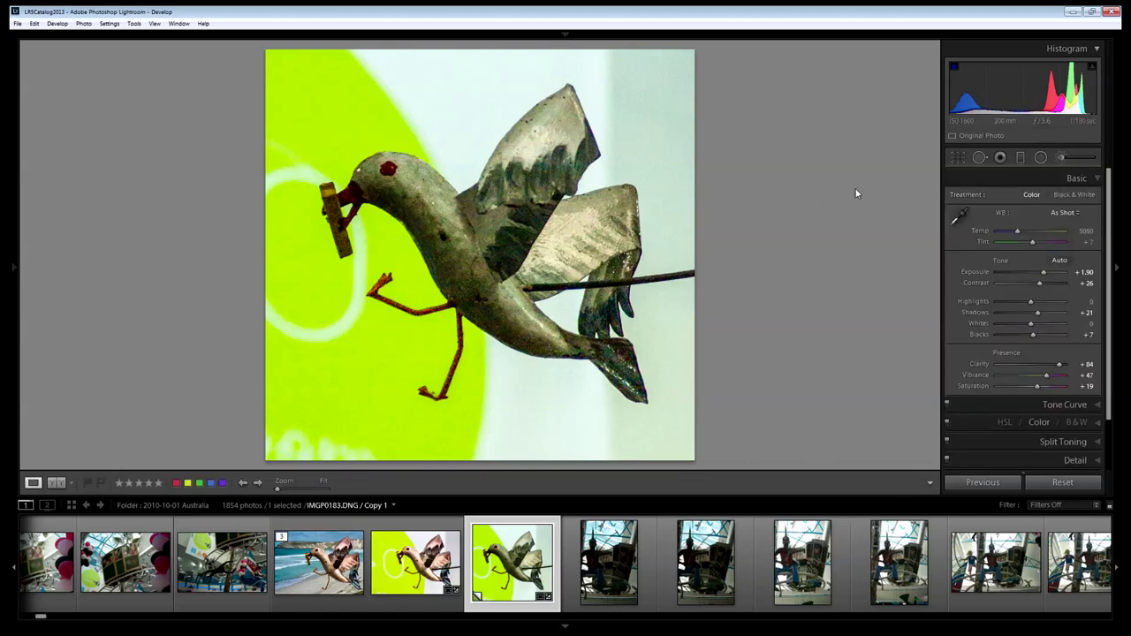
click(1060, 156)
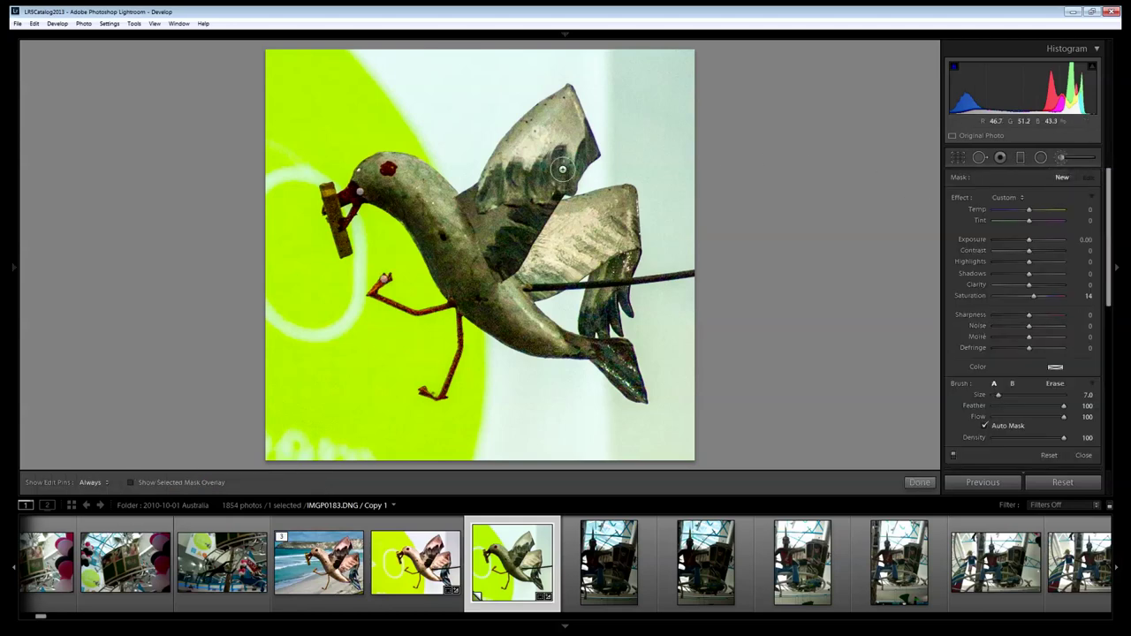
click(410, 176)
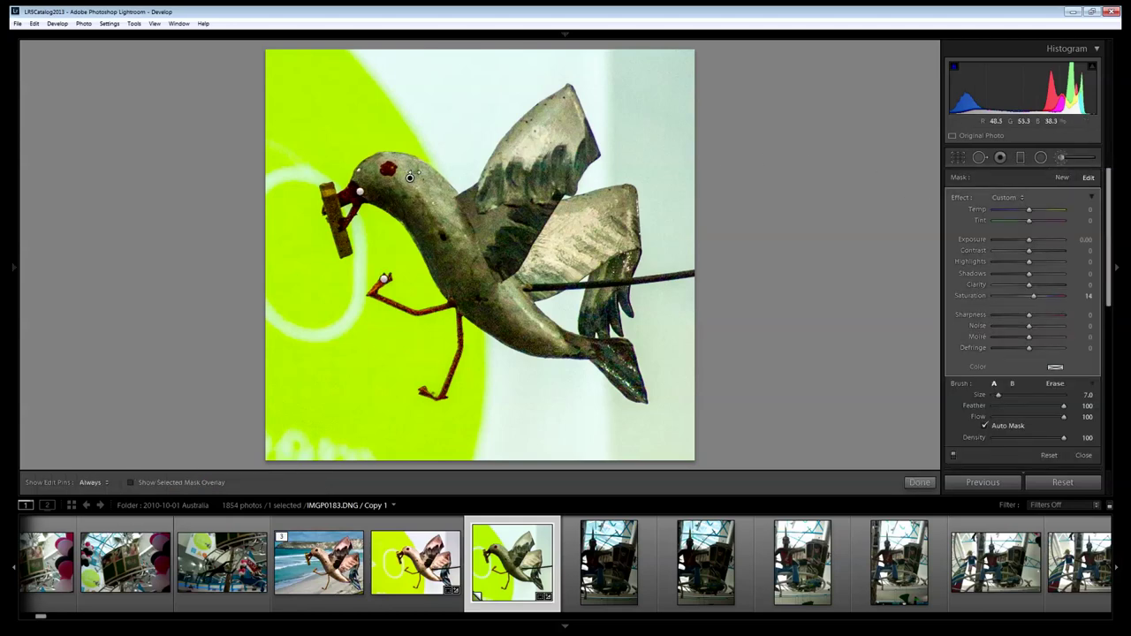
click(131, 482)
key(h)
mouse_move(388, 169)
mouse_down()
mouse_move(366, 173)
mouse_move(393, 167)
mouse_move(429, 200)
mouse_move(555, 341)
mouse_up()
key(h)
key(h)
mouse_move(569, 99)
mouse_down()
mouse_move(491, 178)
mouse_move(550, 152)
mouse_move(570, 121)
mouse_up()
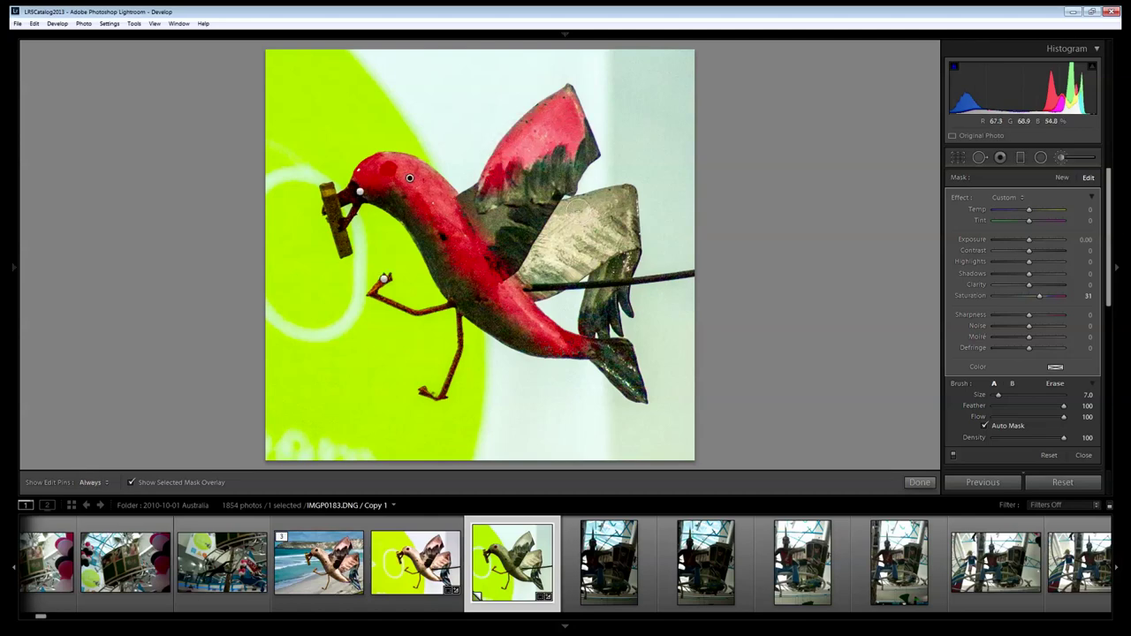
mouse_move(575, 213)
mouse_down()
mouse_move(530, 257)
mouse_move(544, 274)
mouse_move(619, 235)
mouse_move(583, 209)
mouse_move(623, 194)
mouse_move(632, 210)
mouse_move(629, 231)
mouse_move(569, 246)
mouse_up()
- Give the third mask Contrast 36, Highlights 45, Shadows 55 and a pale blue tint (H 208, S 50)
key(h)
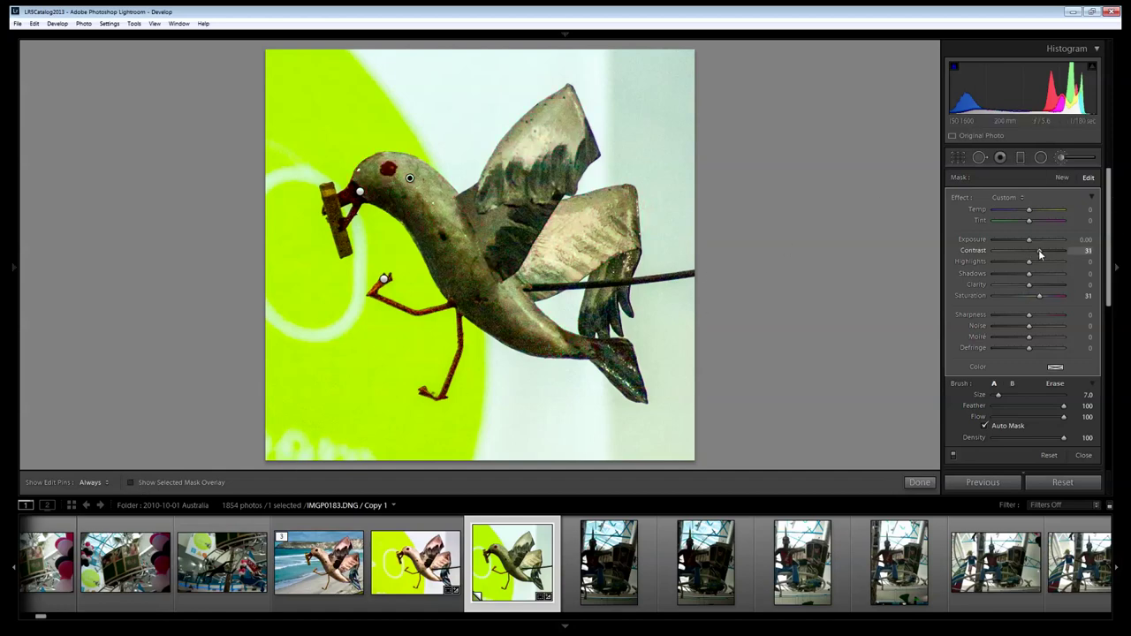
drag(1030, 263, 1044, 262)
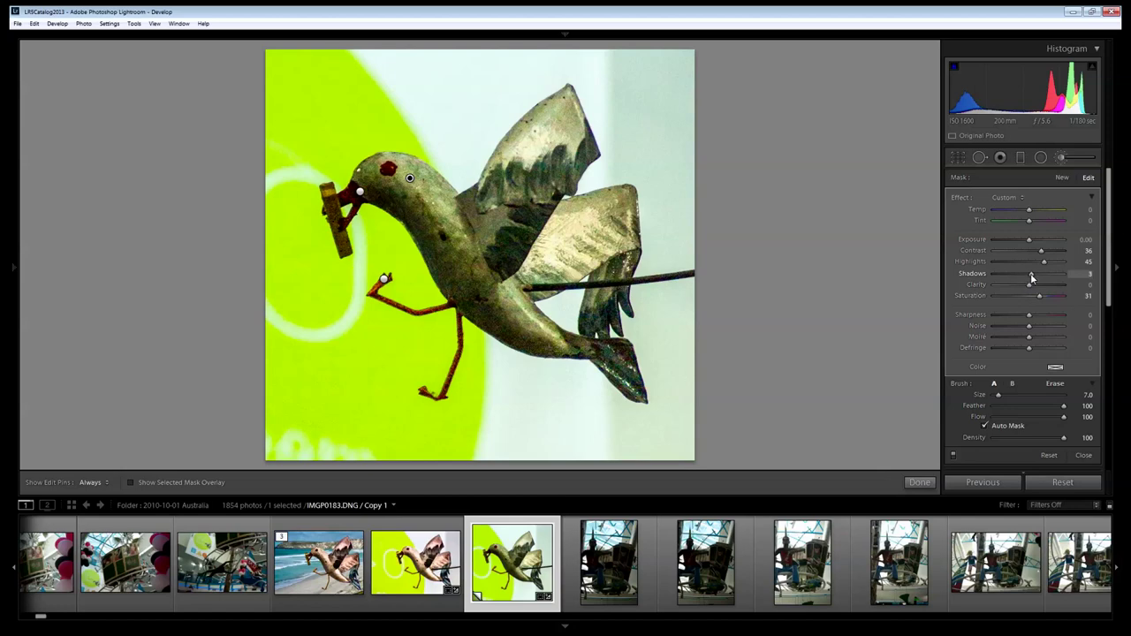
drag(1031, 274, 1040, 277)
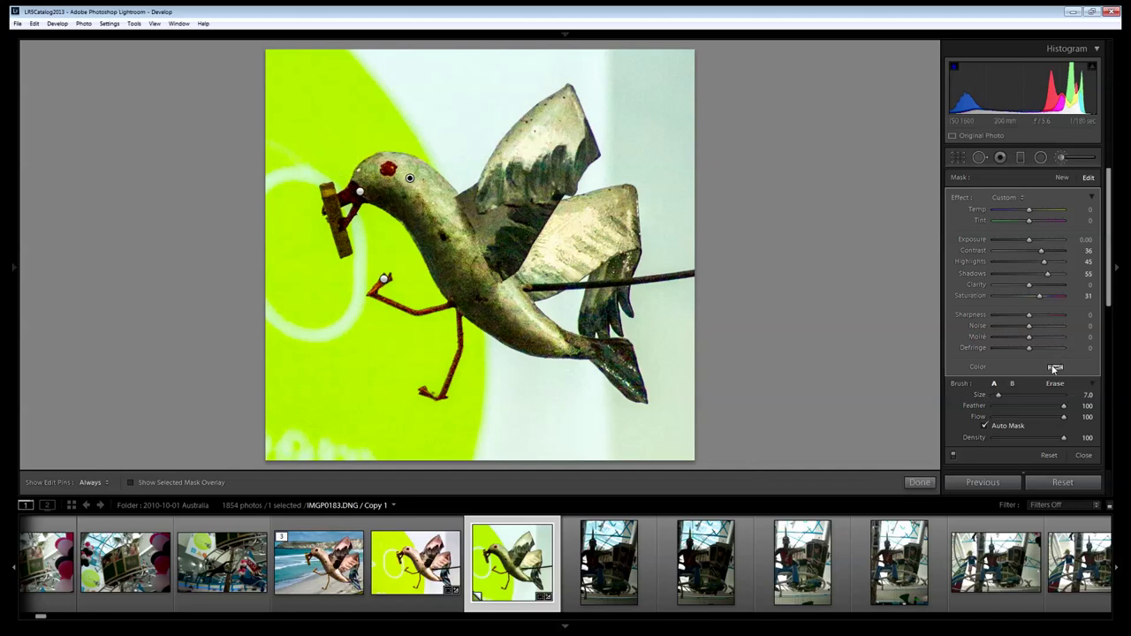
click(1055, 365)
drag(901, 386, 942, 394)
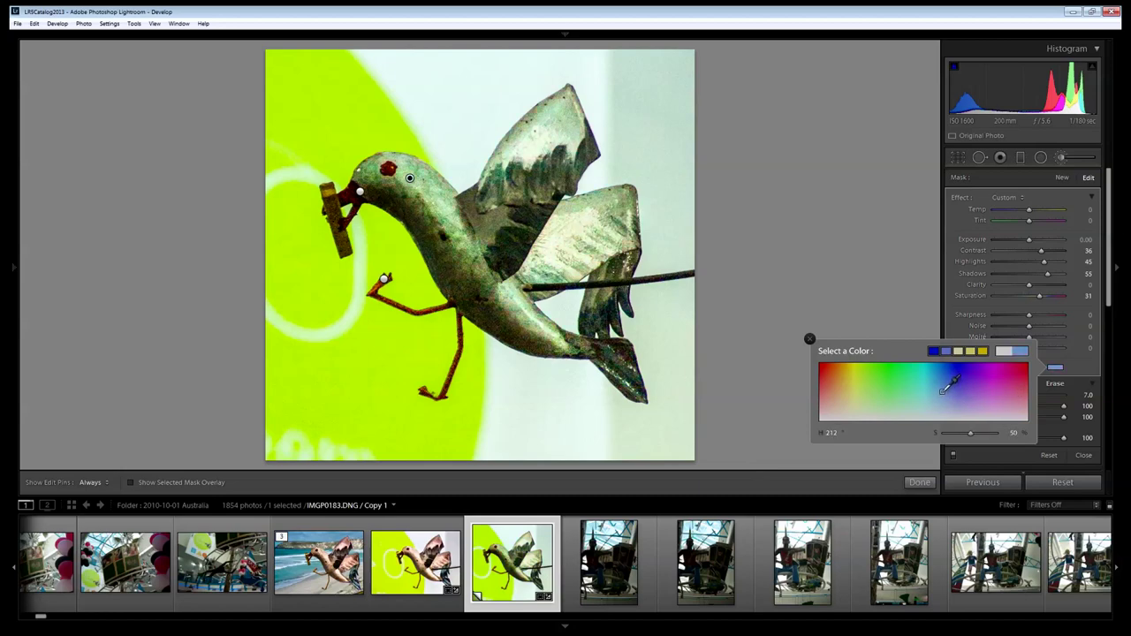
drag(940, 393, 939, 392)
click(811, 341)
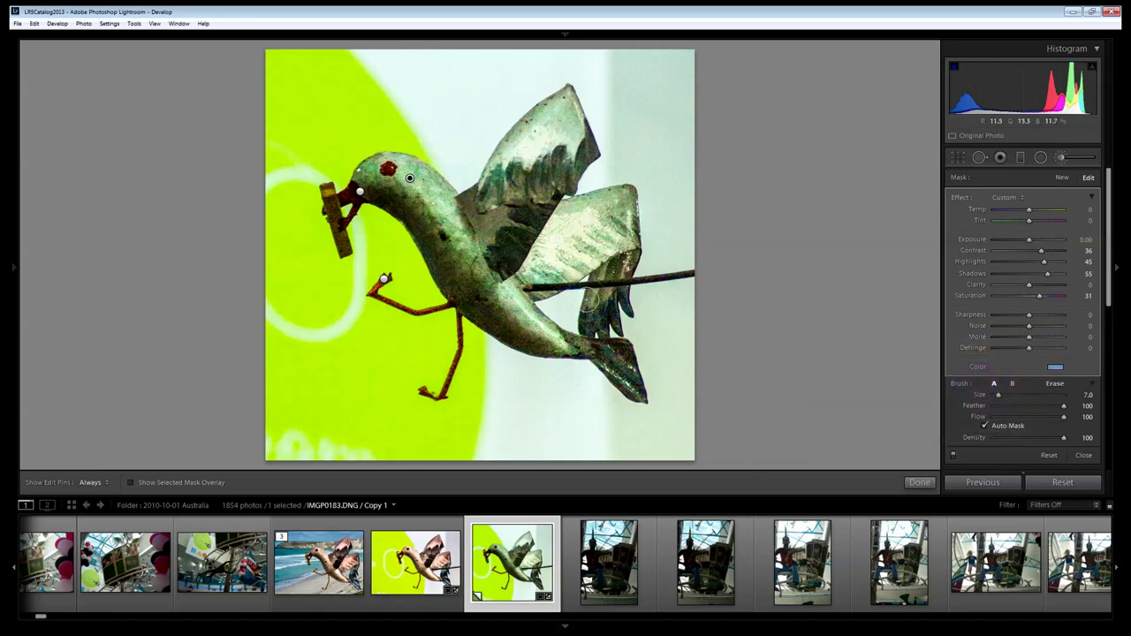
- Paint a new brush mask over the wing tips and tail feathers
click(1062, 177)
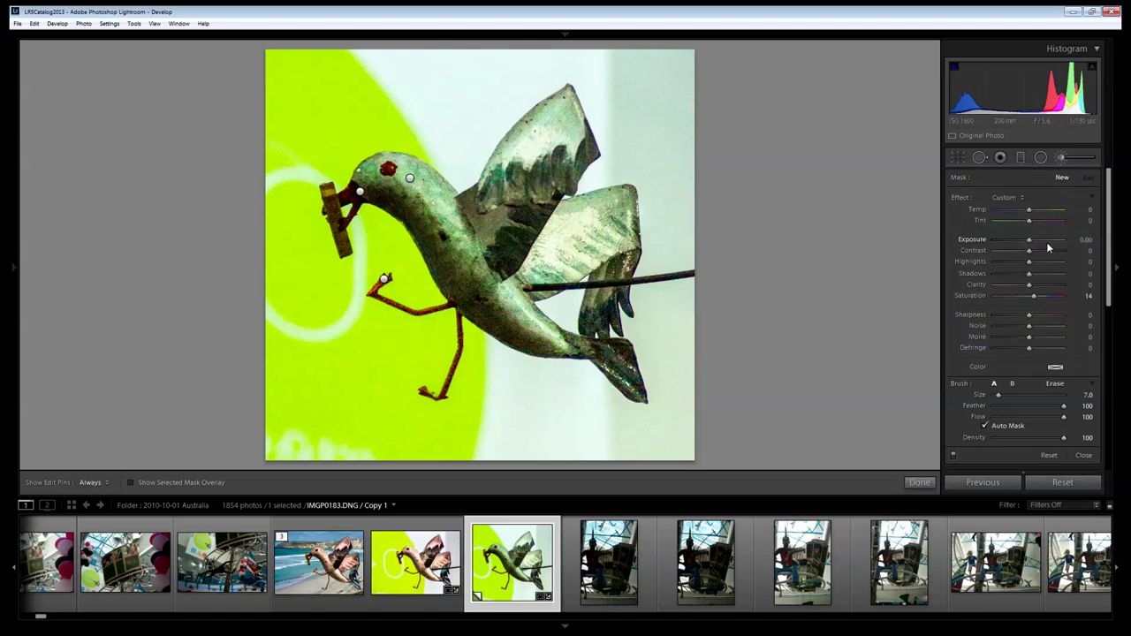
key(h)
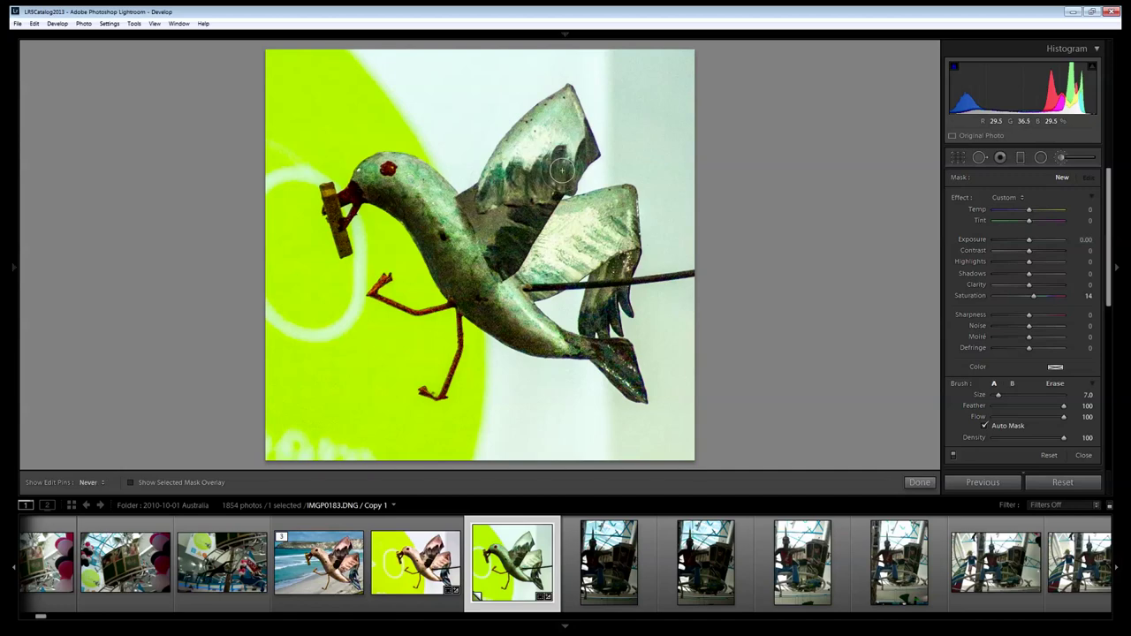
click(588, 151)
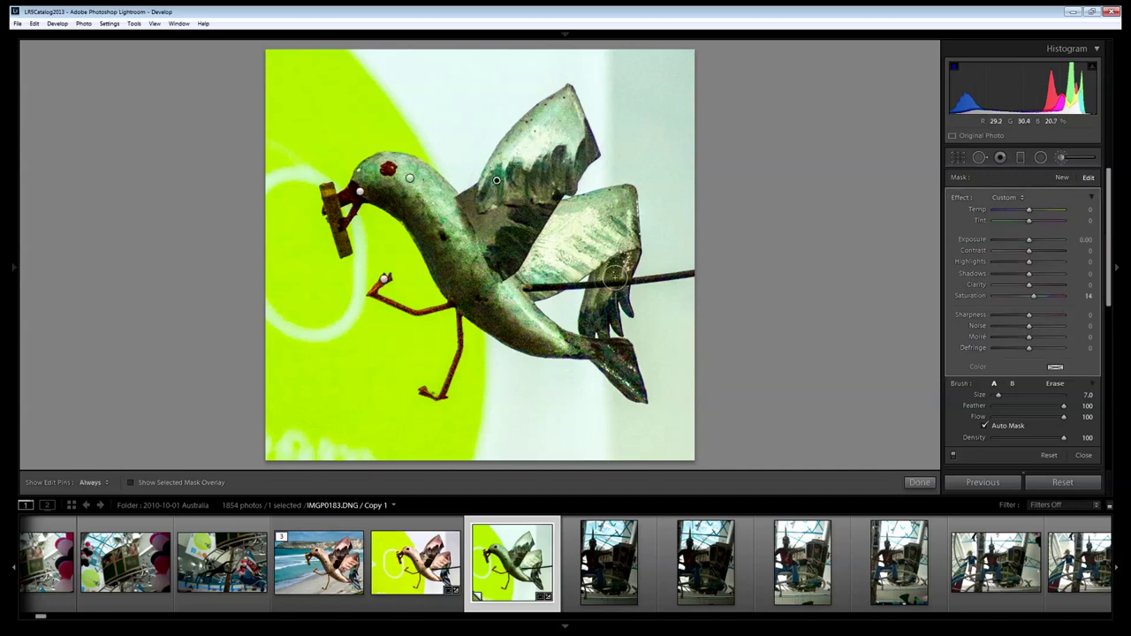
mouse_move(599, 301)
mouse_down()
mouse_move(591, 316)
mouse_move(616, 300)
mouse_move(623, 265)
mouse_move(620, 305)
mouse_move(598, 319)
mouse_move(629, 384)
mouse_up()
key(h)
click(132, 484)
click(132, 484)
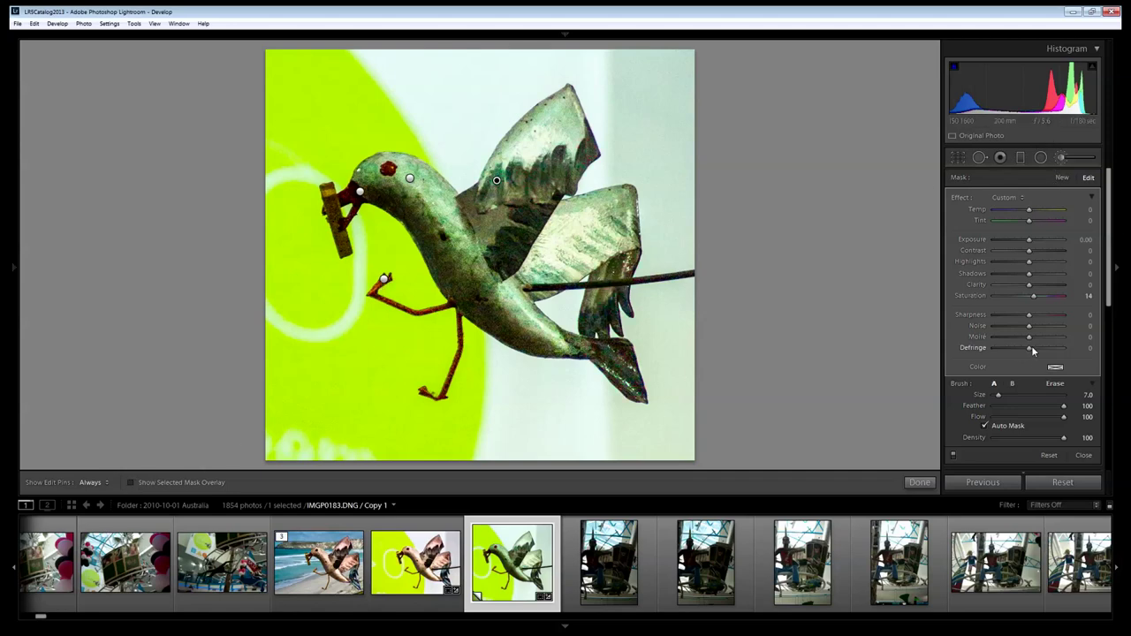
- Tint the wing-and-tail mask yellow (H 66, S 71)
click(1055, 367)
drag(848, 377, 857, 378)
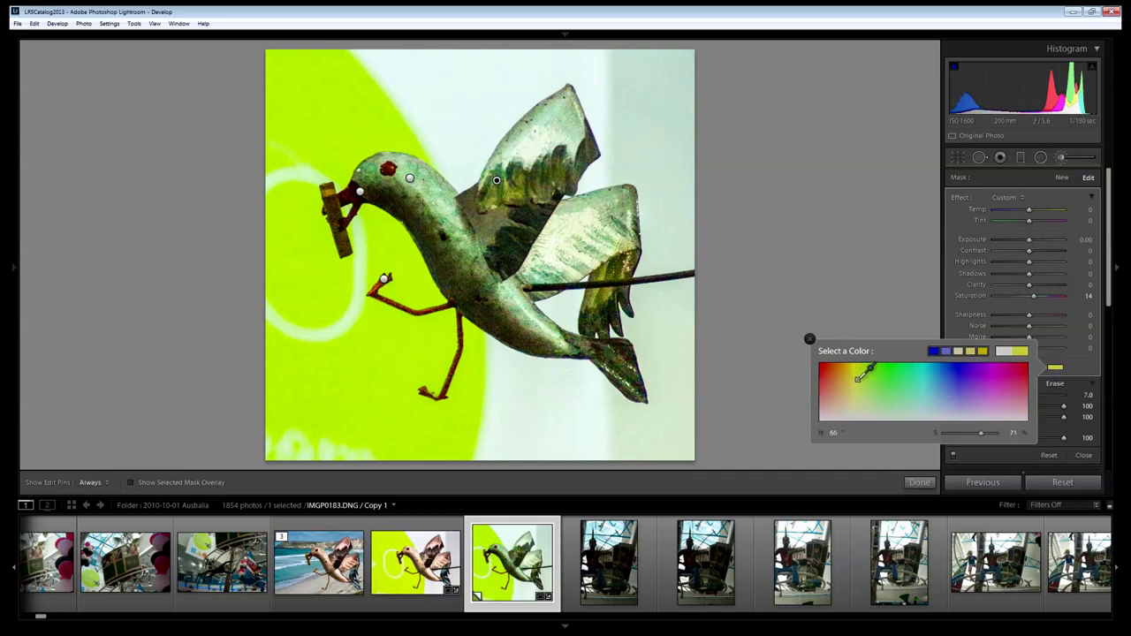
click(810, 339)
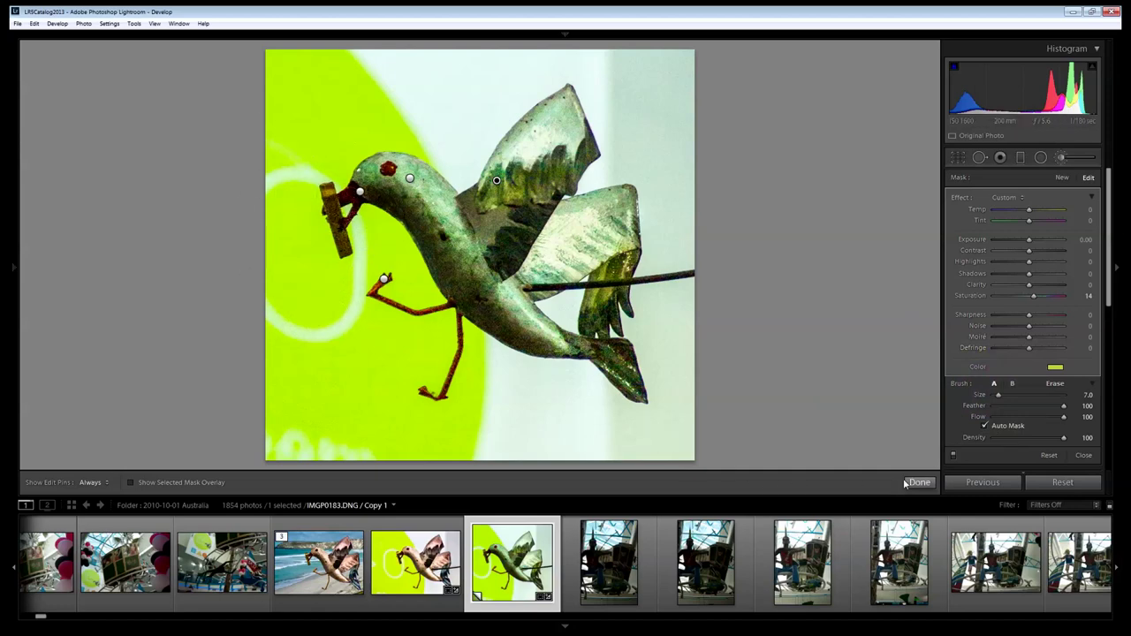
- Zoom in on the beak and peg with the Adjustment Brush active
key(k)
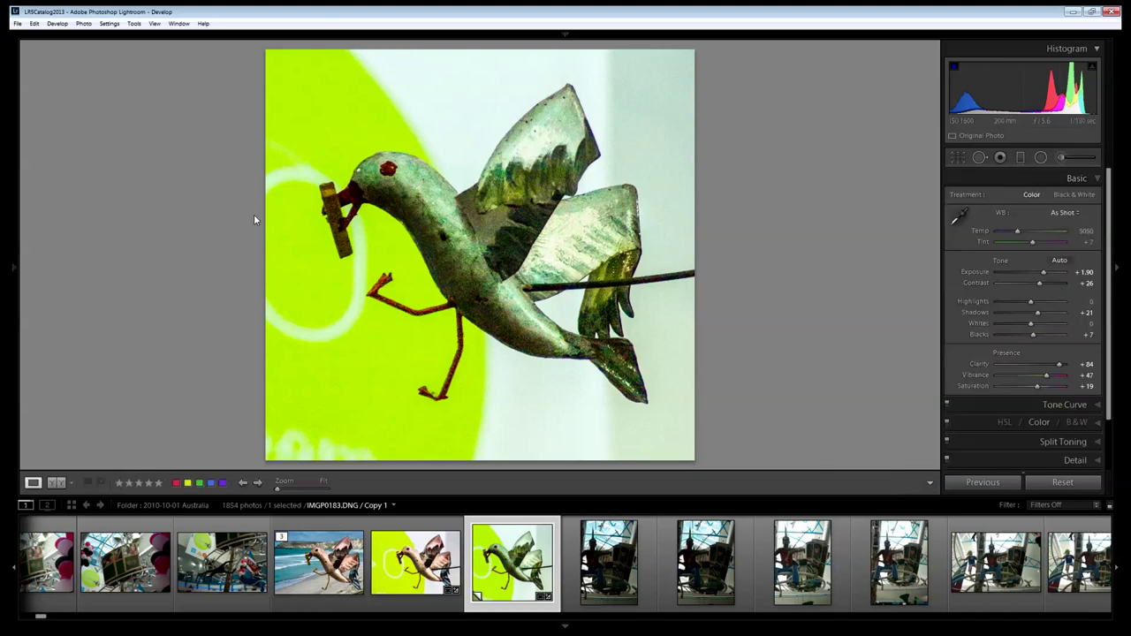
drag(352, 227, 840, 302)
click(1064, 158)
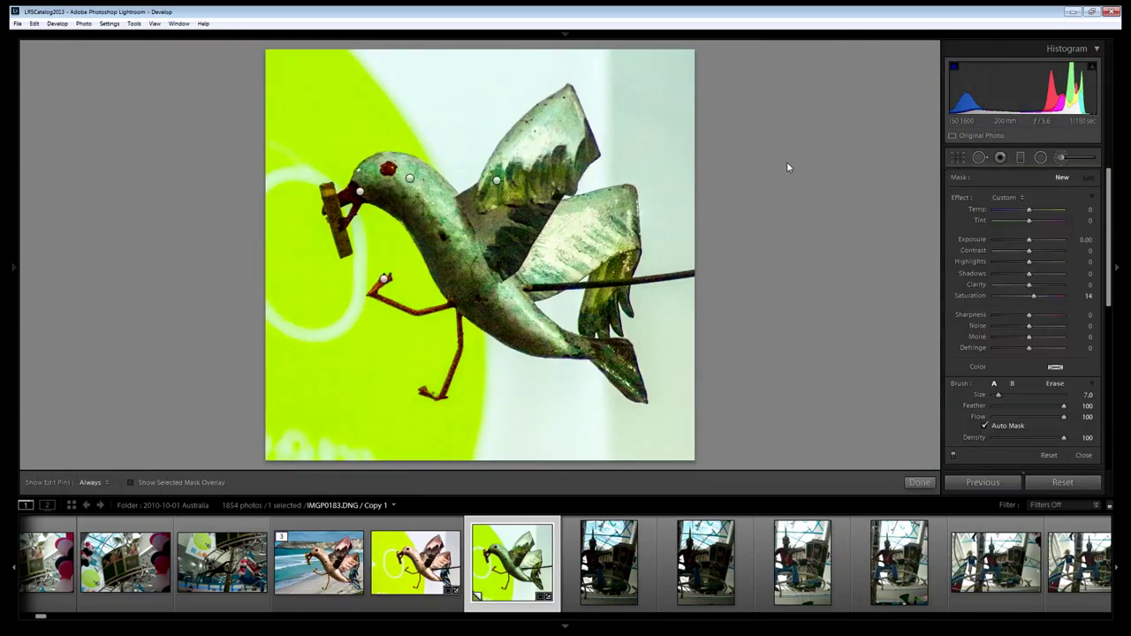
key(z)
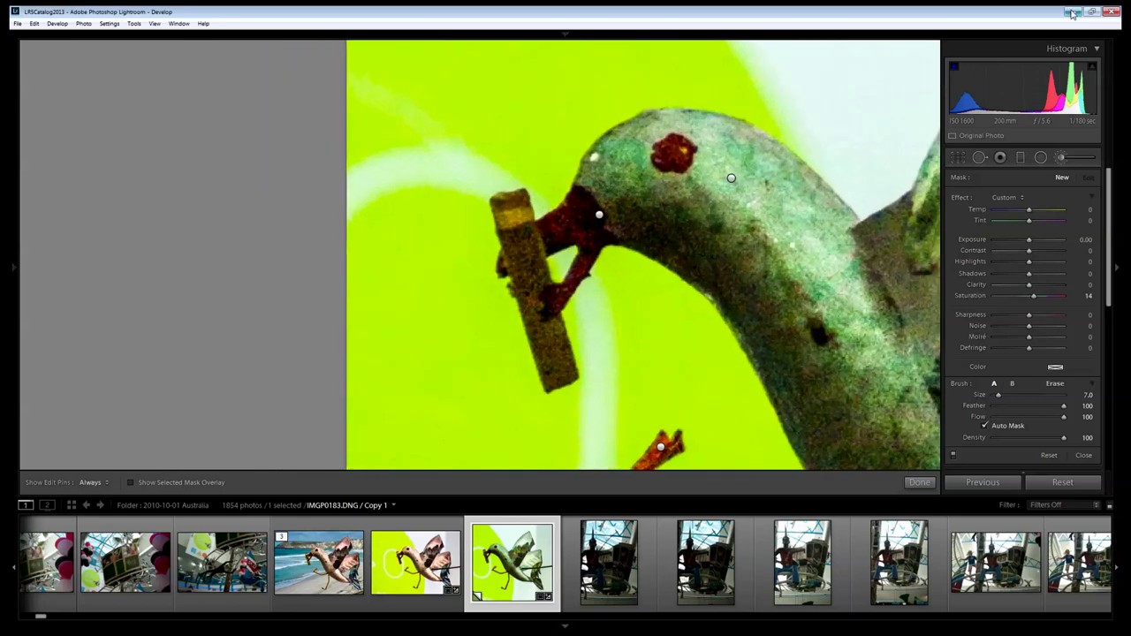
key(h)
- Paint a new mask down the wooden peg, Auto Mask off, erasing spill along the beak
click(502, 205)
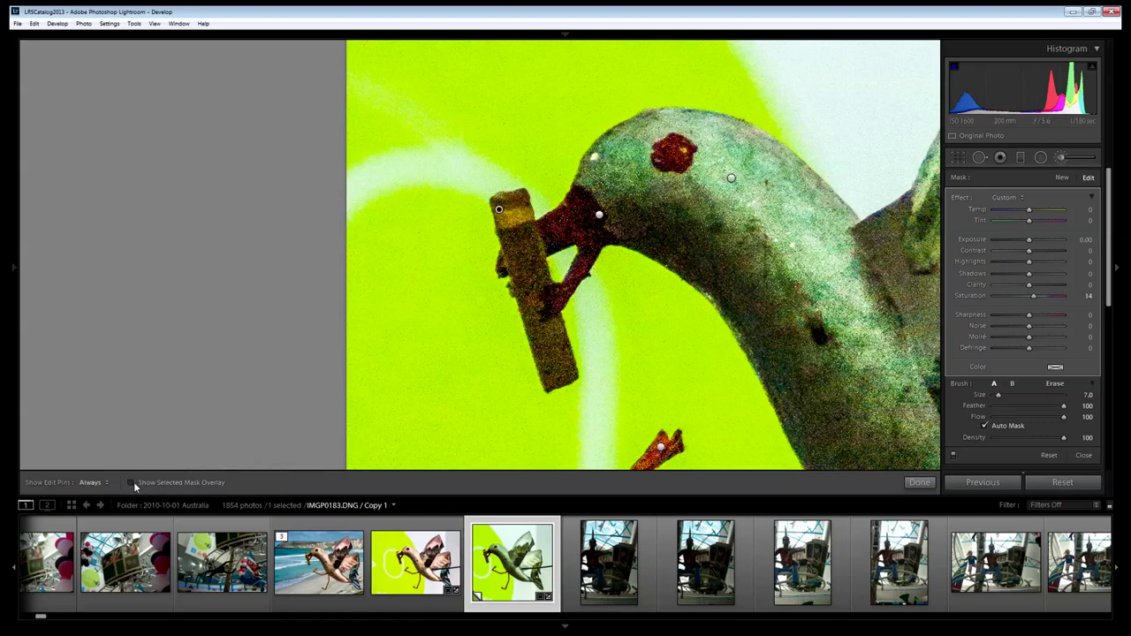
key(o)
key(h)
mouse_move(521, 216)
mouse_down()
mouse_move(505, 227)
mouse_move(559, 373)
mouse_up()
key(h)
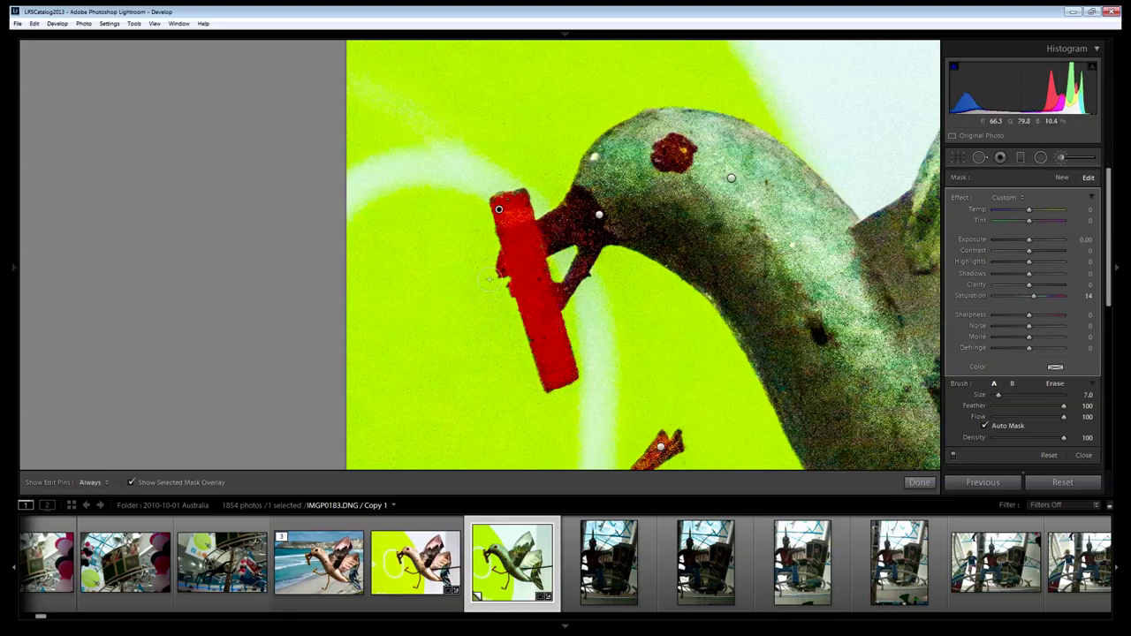
click(985, 428)
key(alt)
key(h)
mouse_move(490, 259)
mouse_down()
mouse_move(504, 281)
mouse_move(497, 240)
mouse_move(506, 293)
mouse_up()
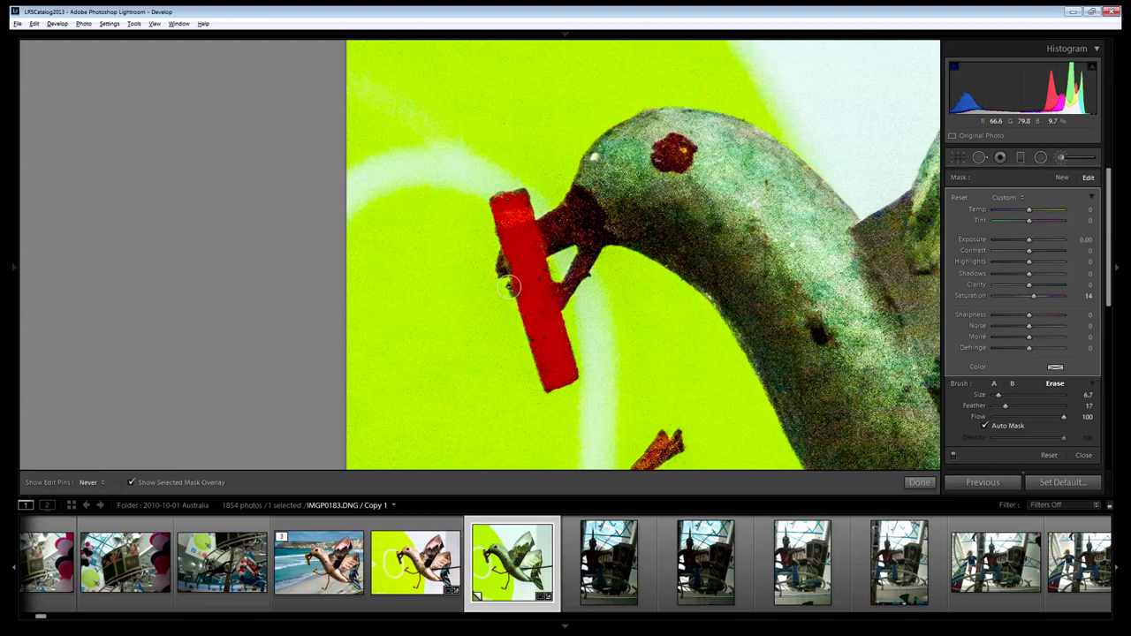
- Set the peg mask to Exposure 1.04 and Clarity 11
key(h)
key(h)
key(h)
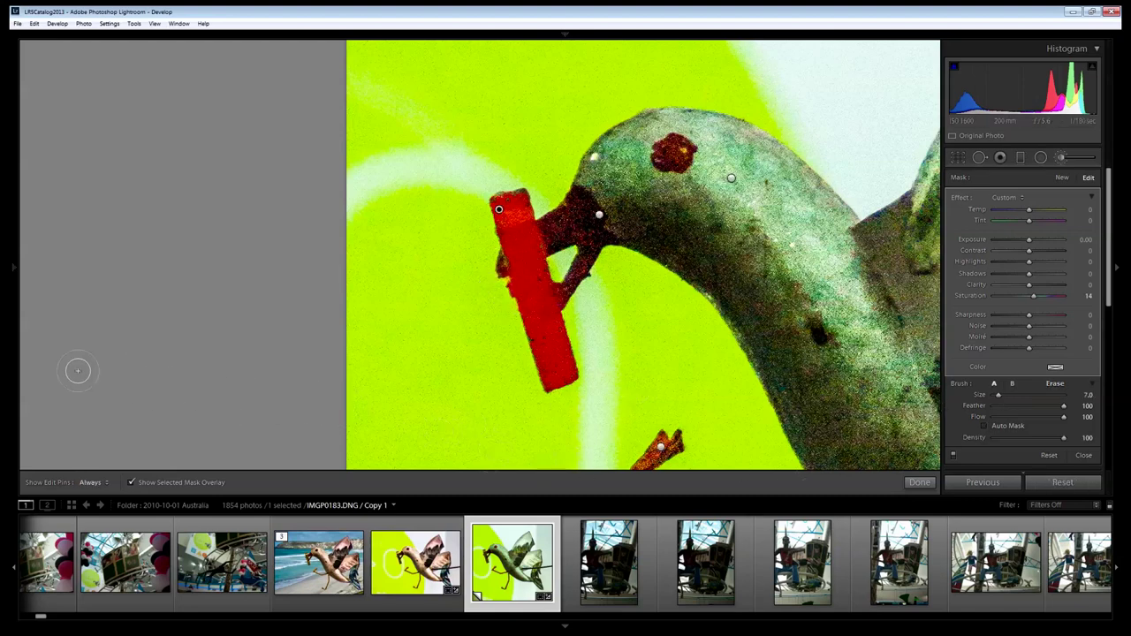
click(132, 483)
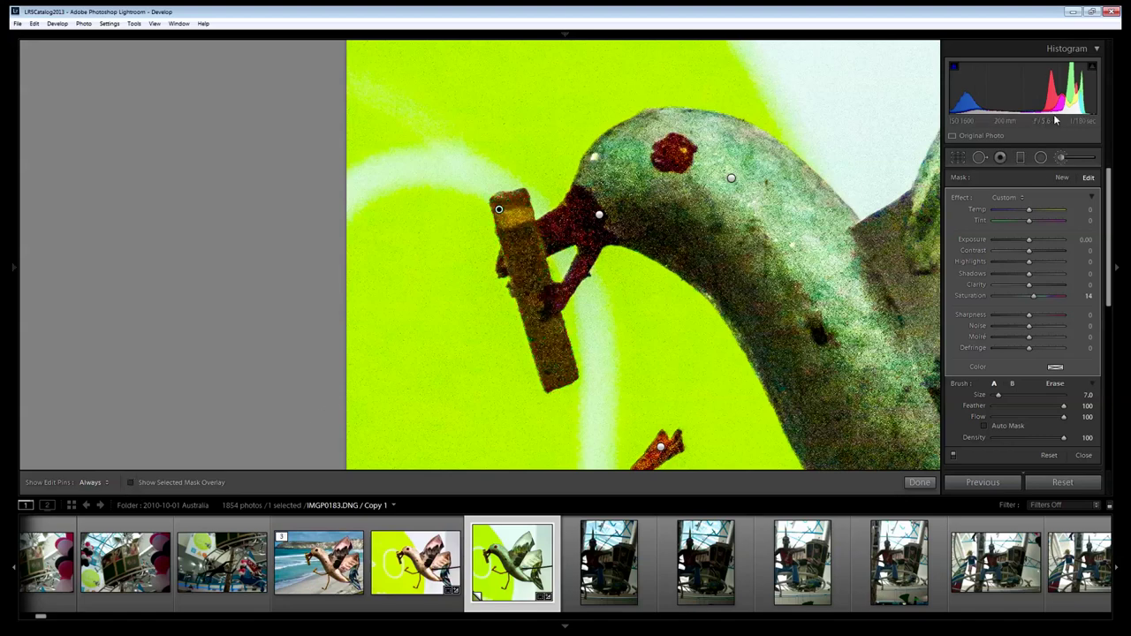
drag(1029, 245, 1040, 243)
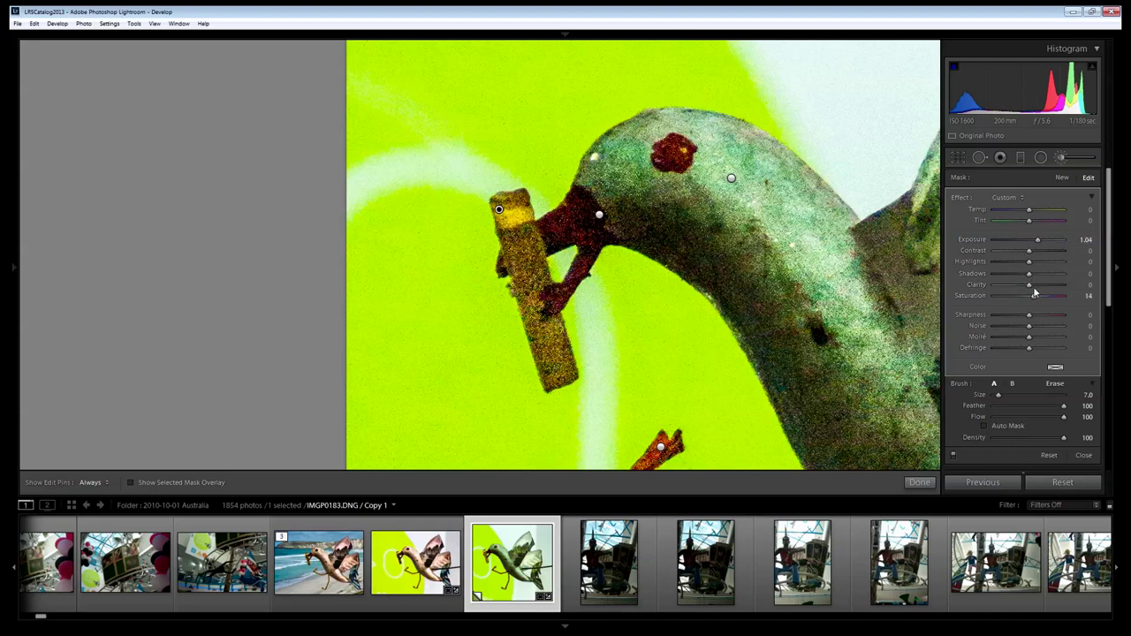
drag(1033, 282, 1031, 283)
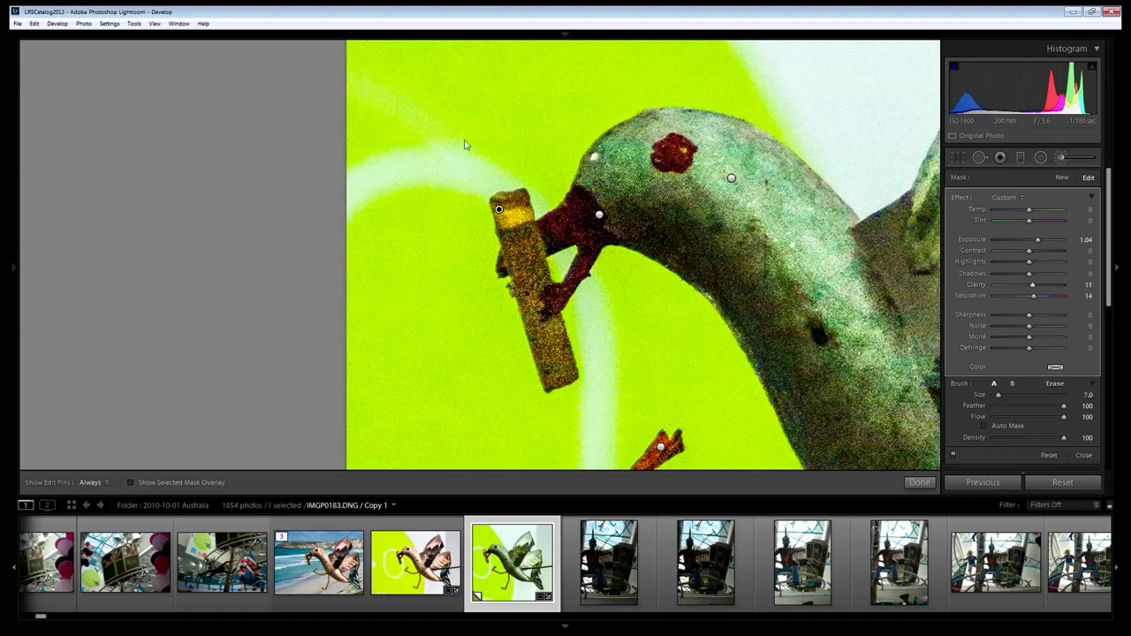
- Set the bird photo's Luminance noise reduction to 30 and Sharpening Amount to 111 in the Detail panel
key(z)
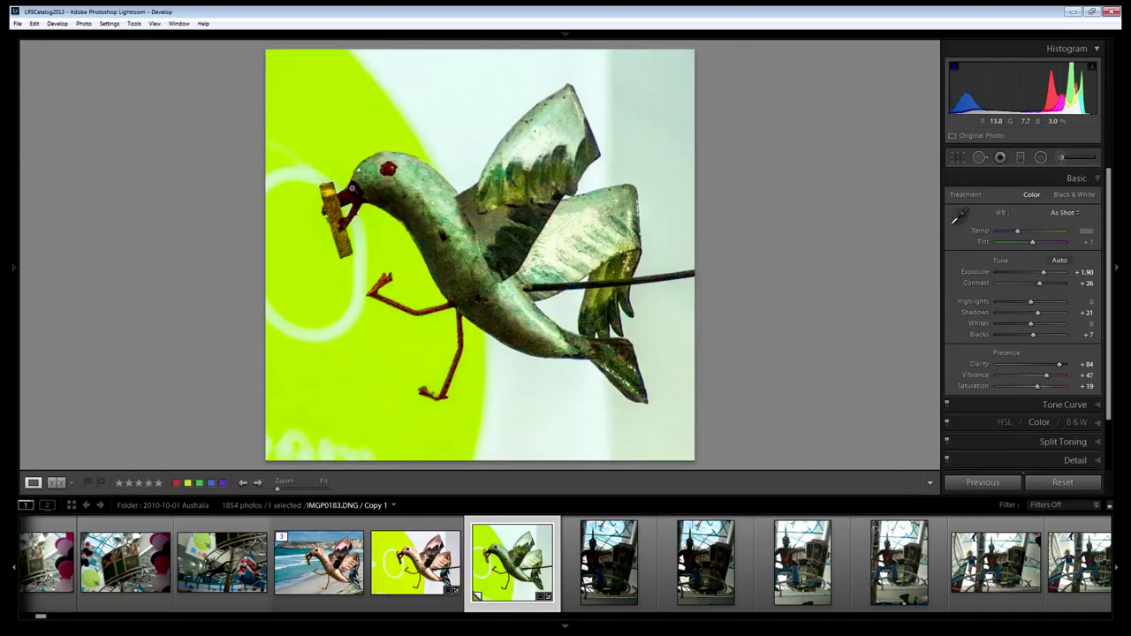
key(k)
scroll(1102, 382, down, 2)
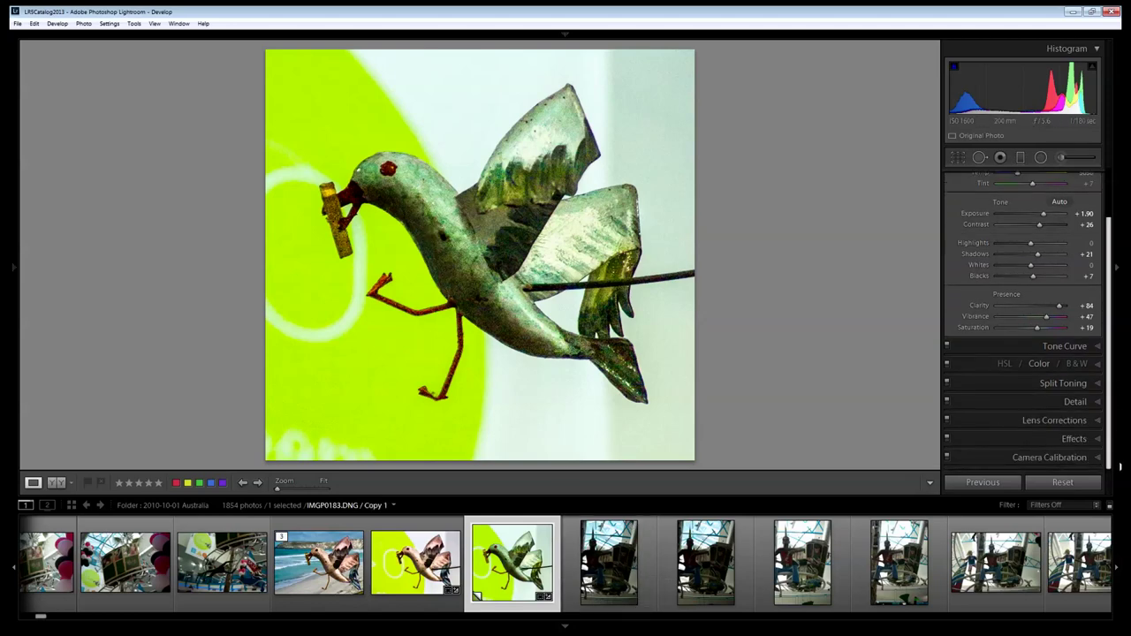
click(1096, 405)
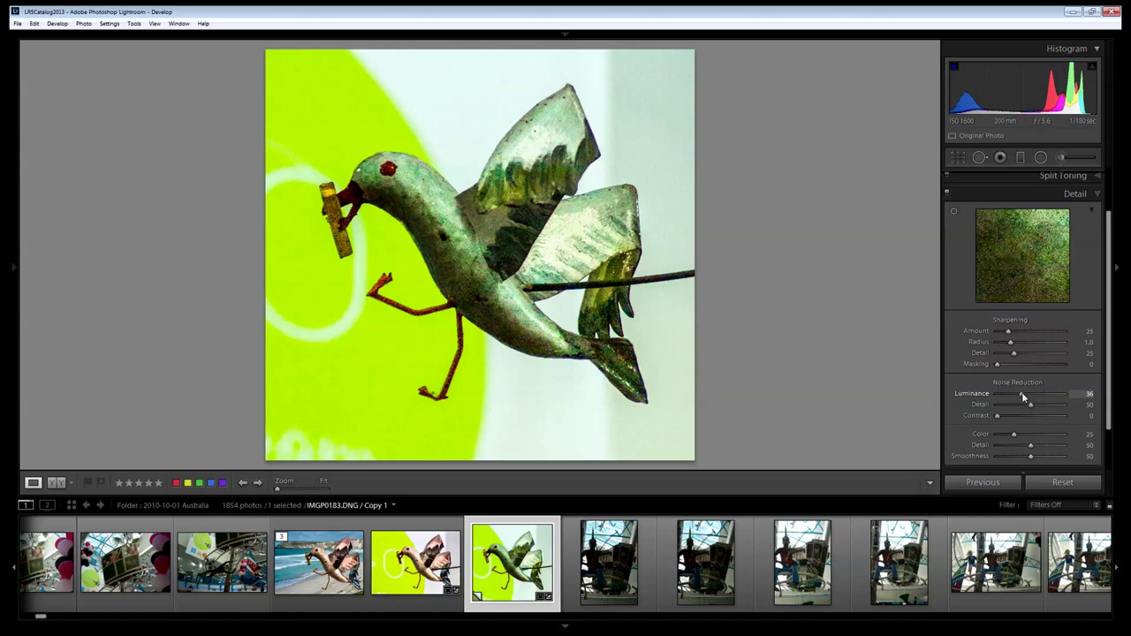
drag(1023, 397, 1027, 397)
drag(1023, 398, 1020, 396)
drag(1012, 335, 1048, 333)
- Set sharpening Radius to 0.7, Detail to 16 and Masking to 84 while previewing the Alt mask
key(alt)
drag(1012, 345, 991, 343)
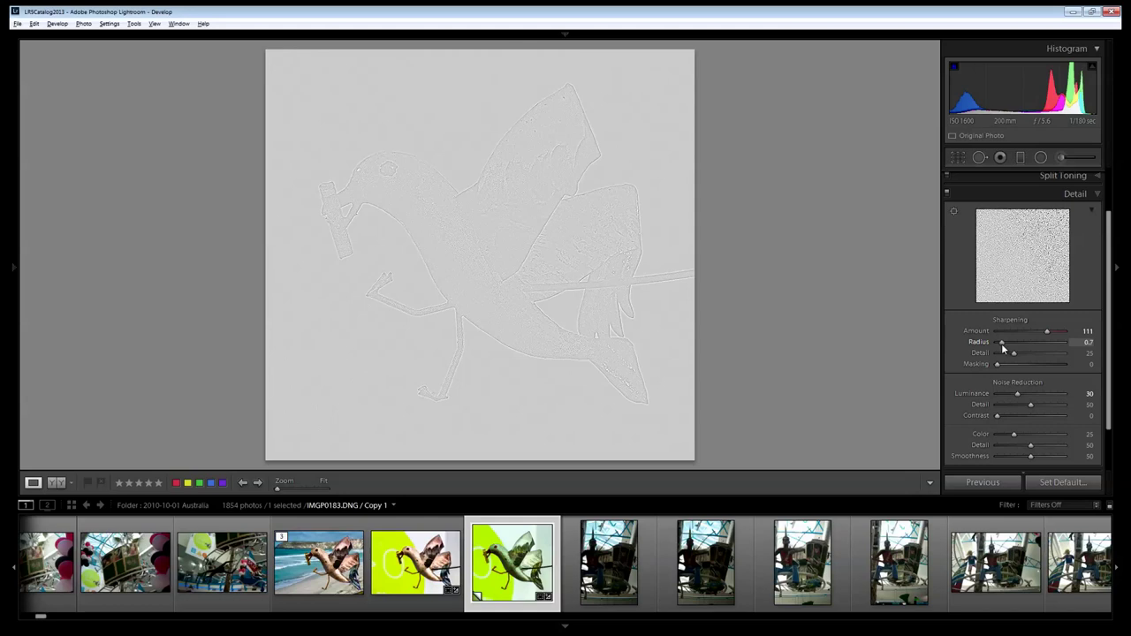
drag(1001, 343, 1004, 358)
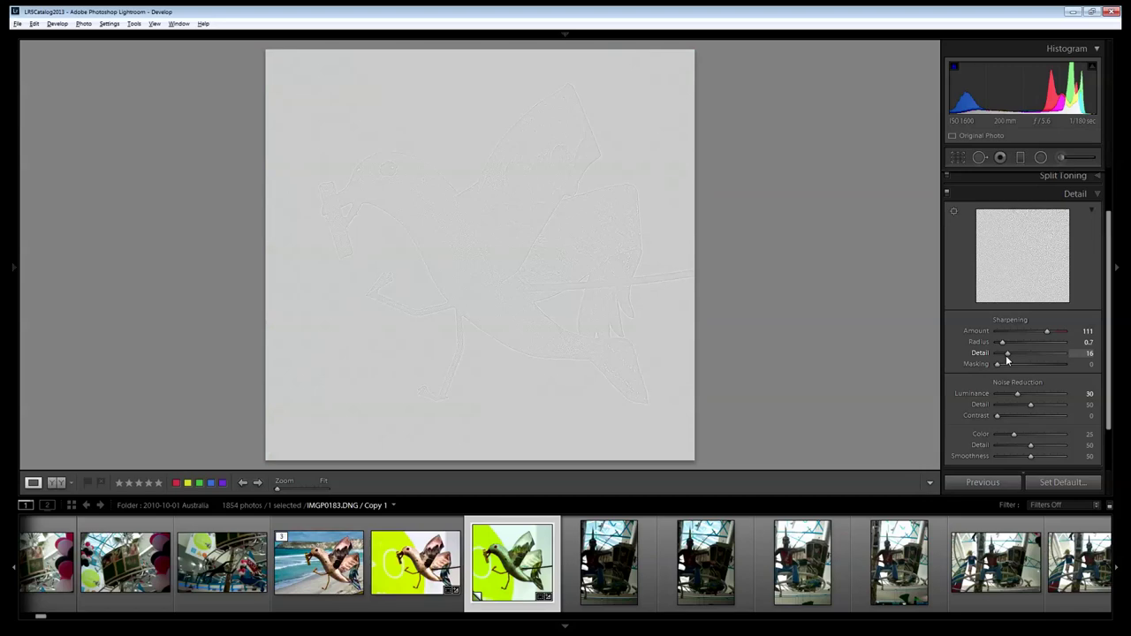
drag(1007, 360, 1053, 366)
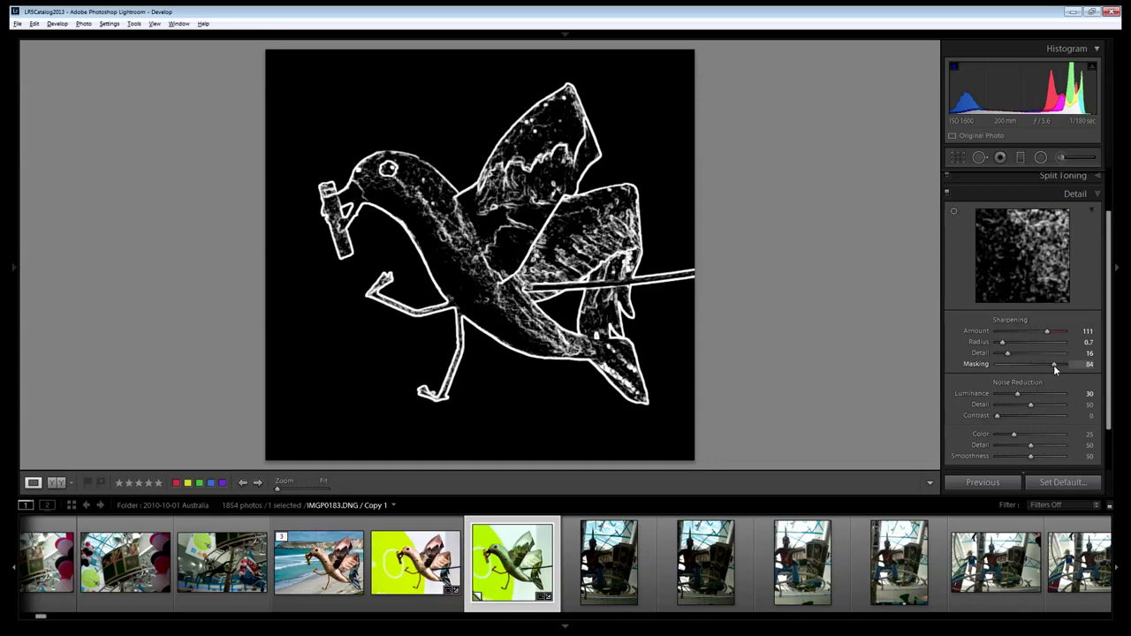
drag(1053, 365, 1053, 365)
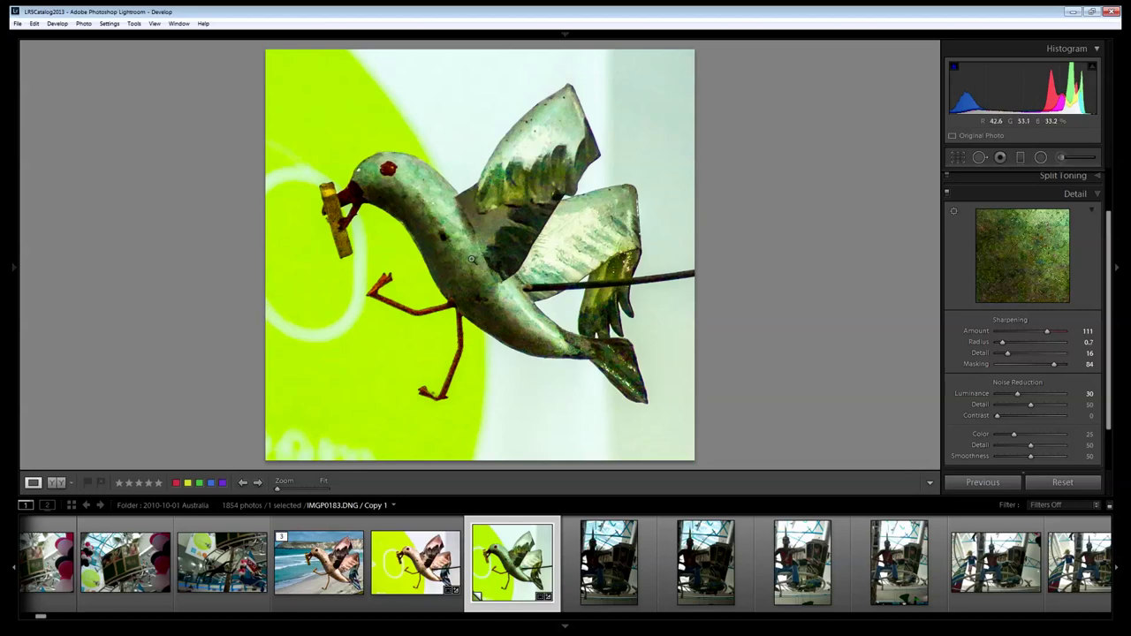
- Open the bird photo in Photoshop CC via Edit In and maximize the Photoshop window
right_click(498, 382)
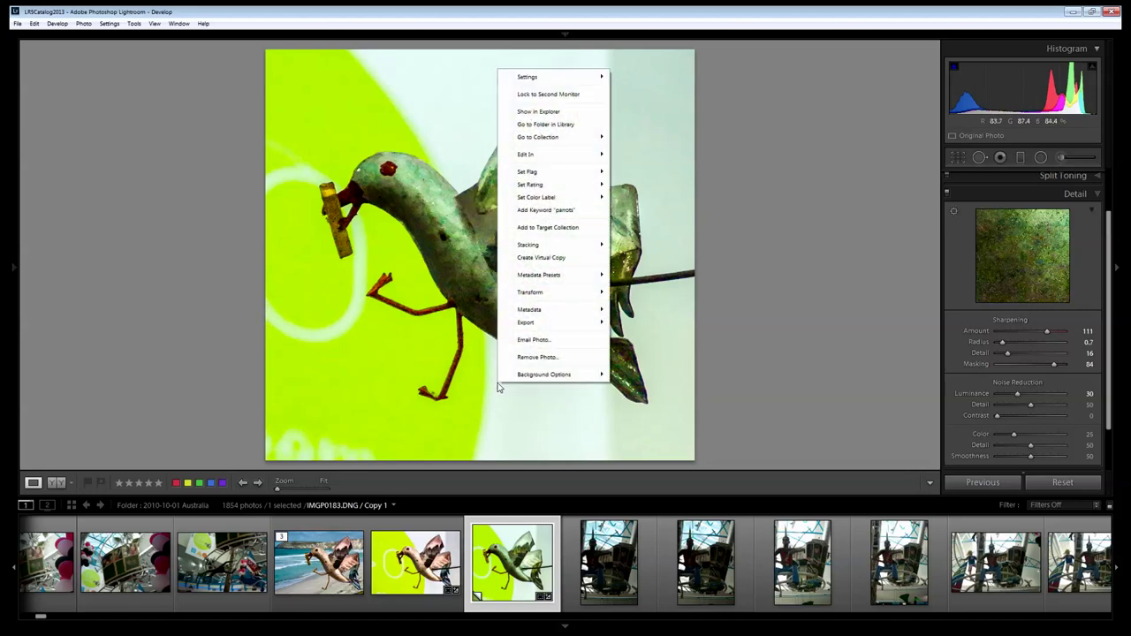
mouse_move(537, 160)
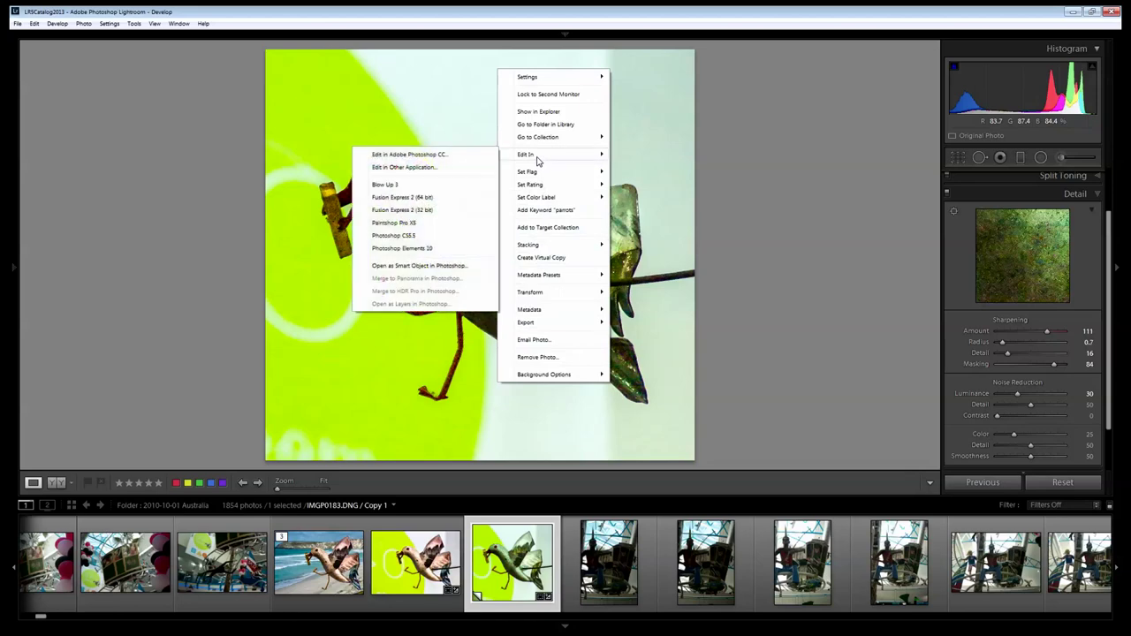
click(428, 156)
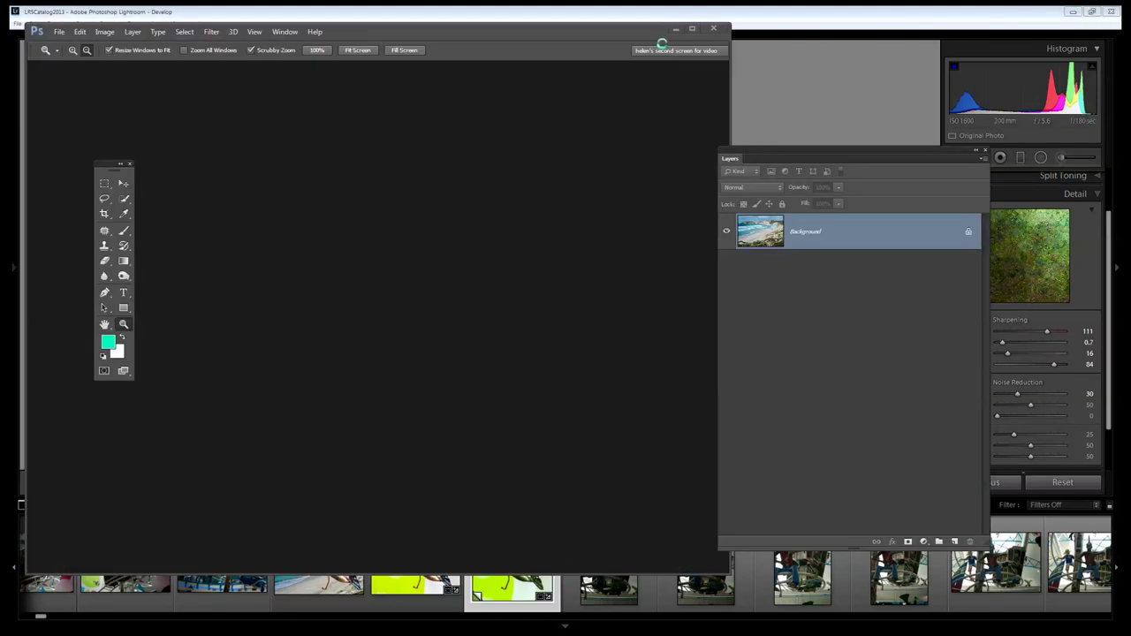
click(693, 30)
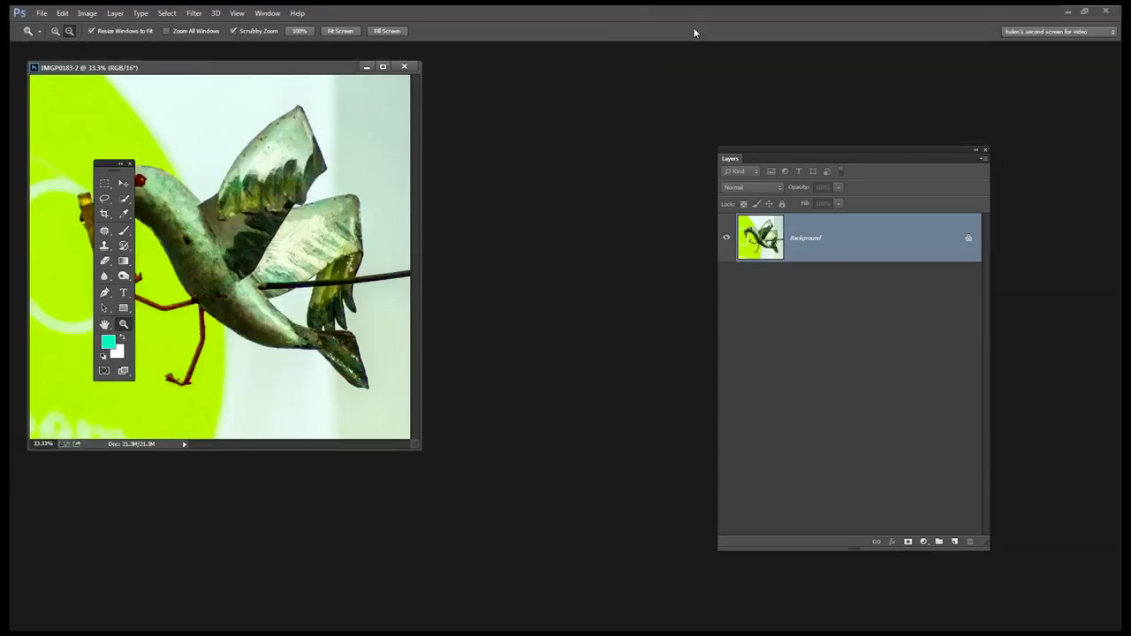
- Arrange the bird and beach document windows side by side in the workspace
drag(224, 71, 462, 86)
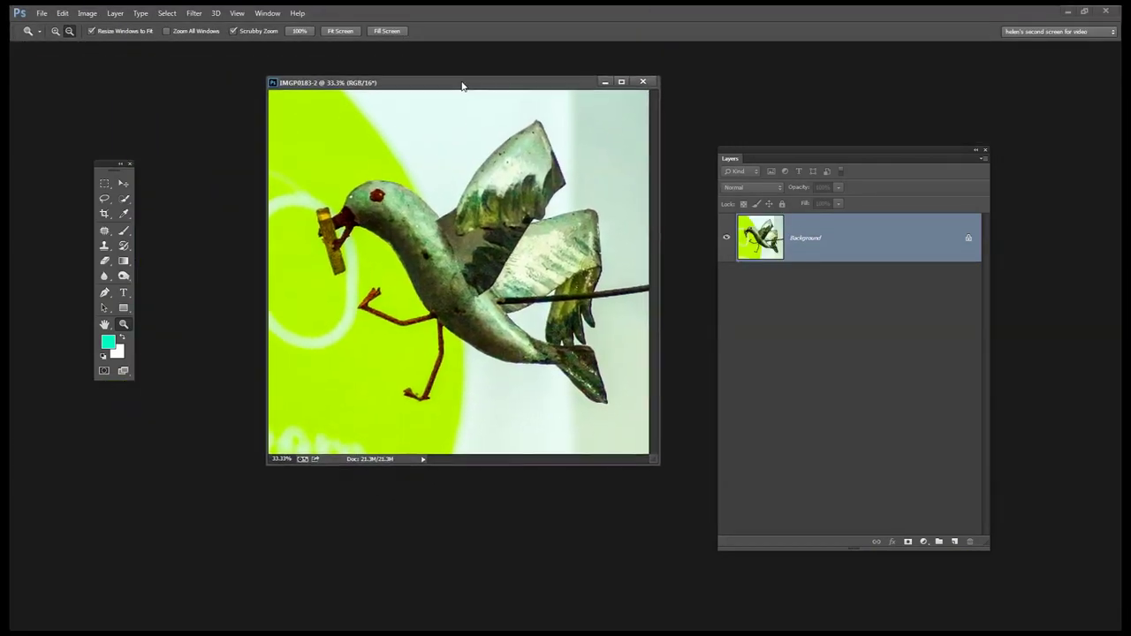
click(267, 12)
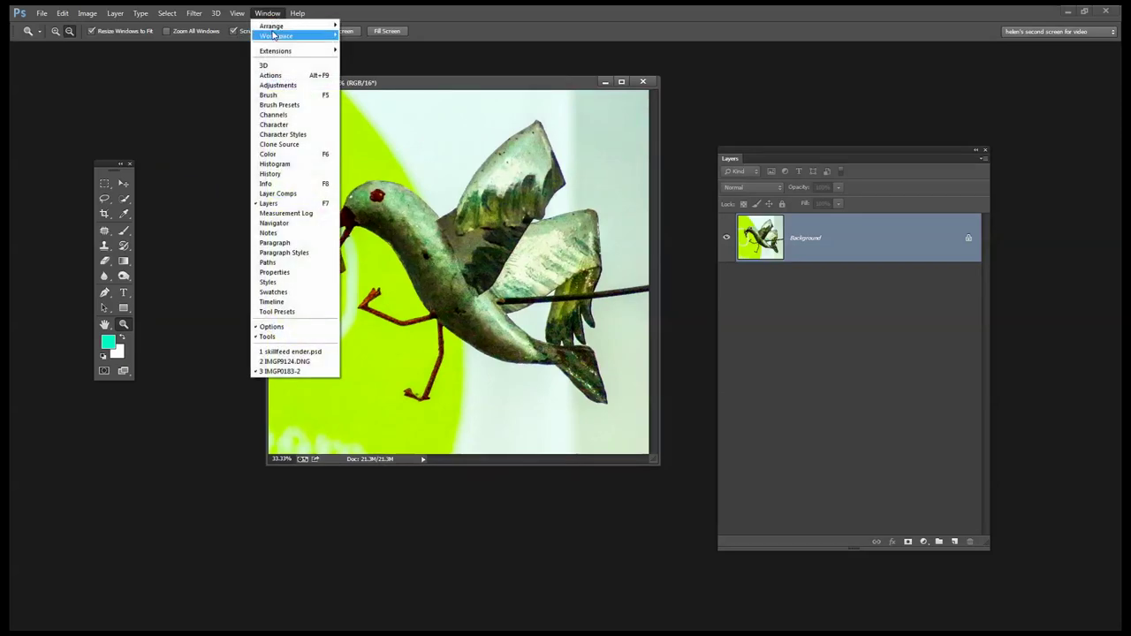
click(298, 361)
drag(426, 89, 362, 124)
drag(662, 279, 360, 350)
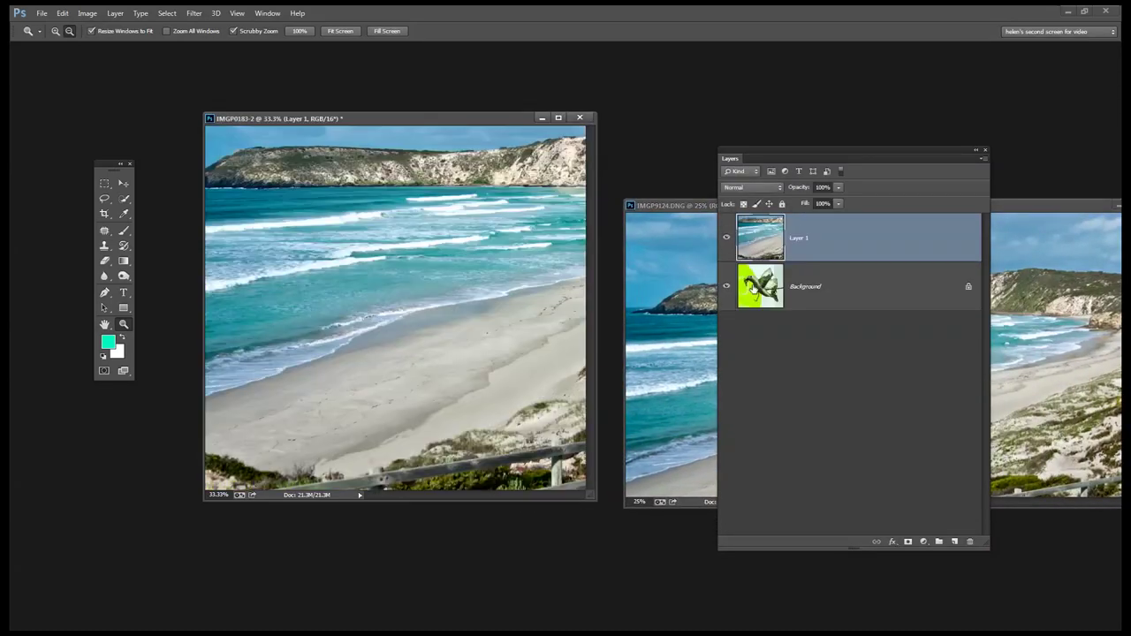
- Convert the bird Background into Layer 0, move it above Layer 1, and minimize the beach window
double_click(800, 295)
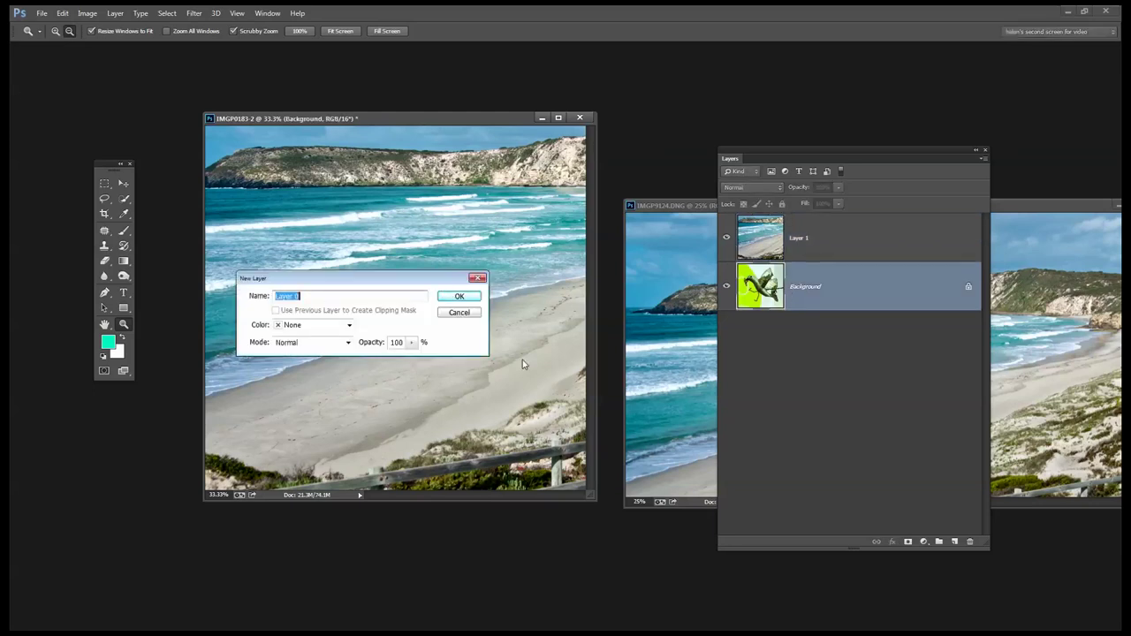
click(450, 299)
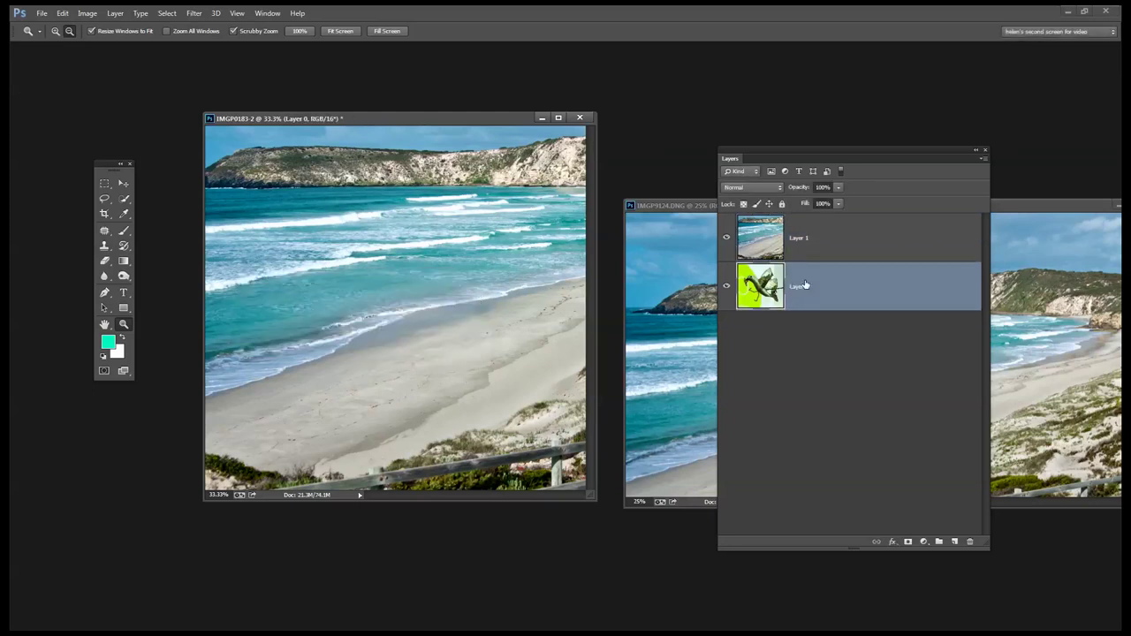
drag(813, 284, 801, 226)
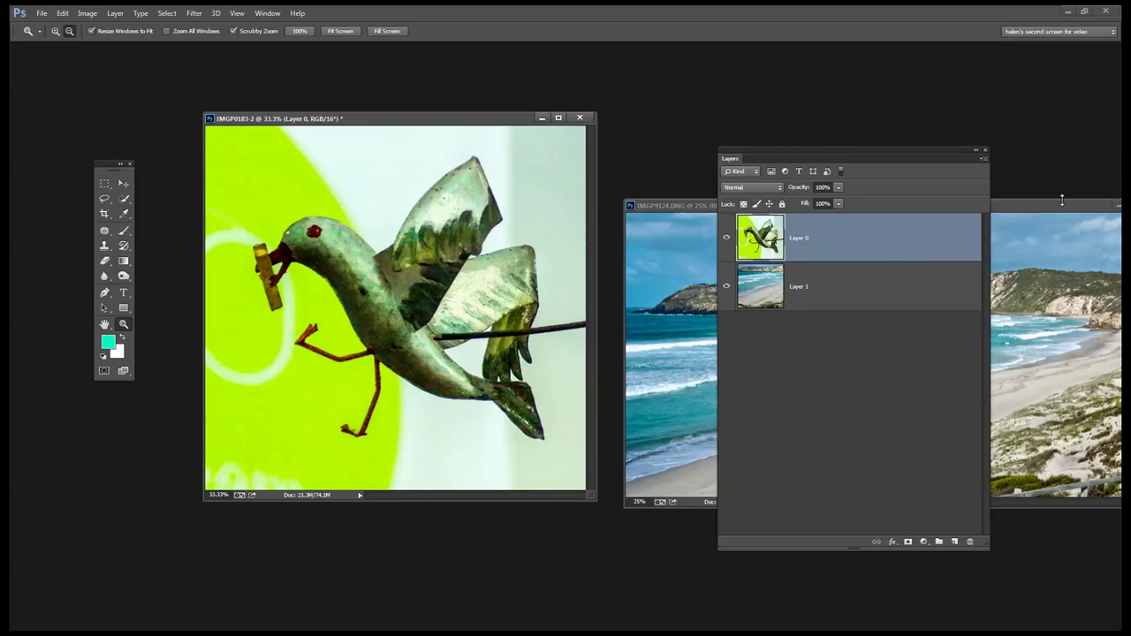
drag(1061, 201, 560, 336)
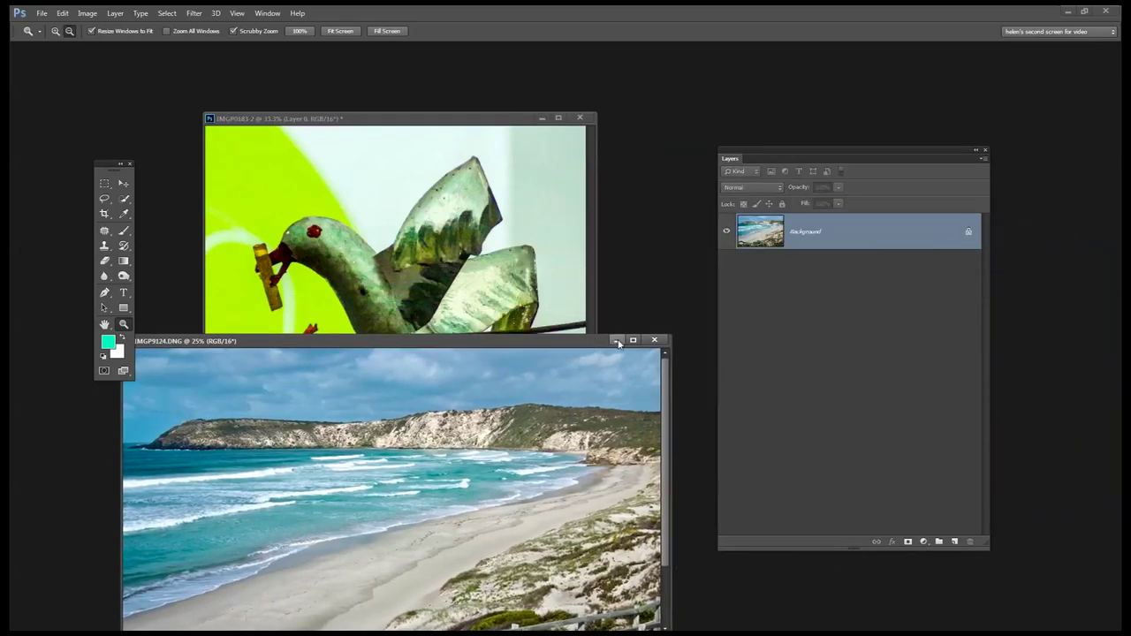
click(617, 340)
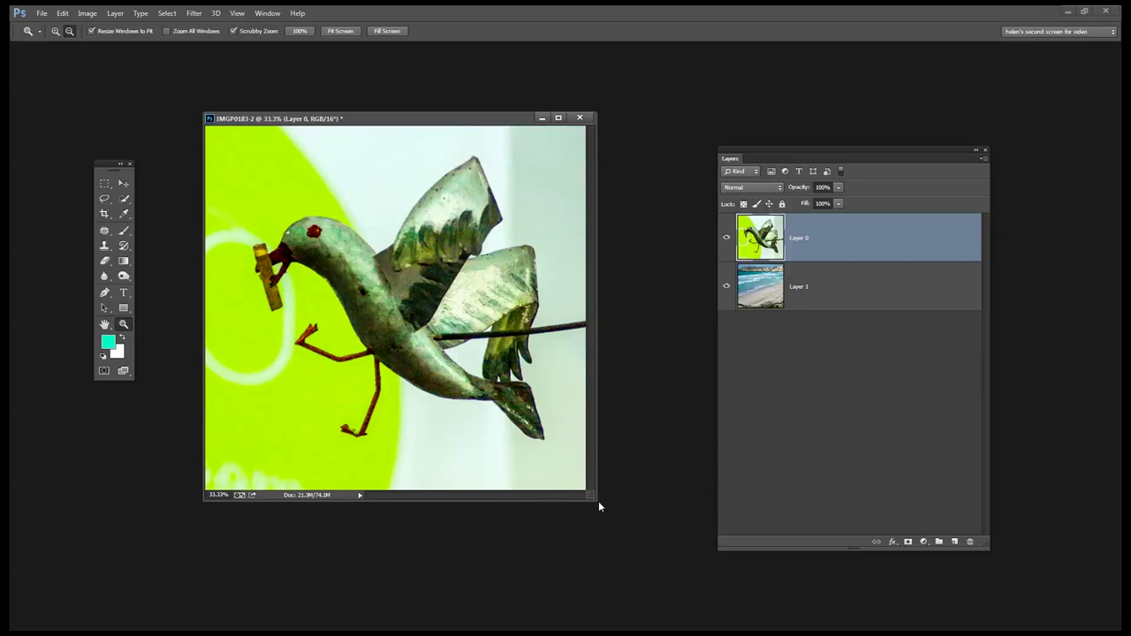
- Enlarge the floating bird document, zoom to 66.7%, and reposition the Layers panel
drag(594, 502, 745, 598)
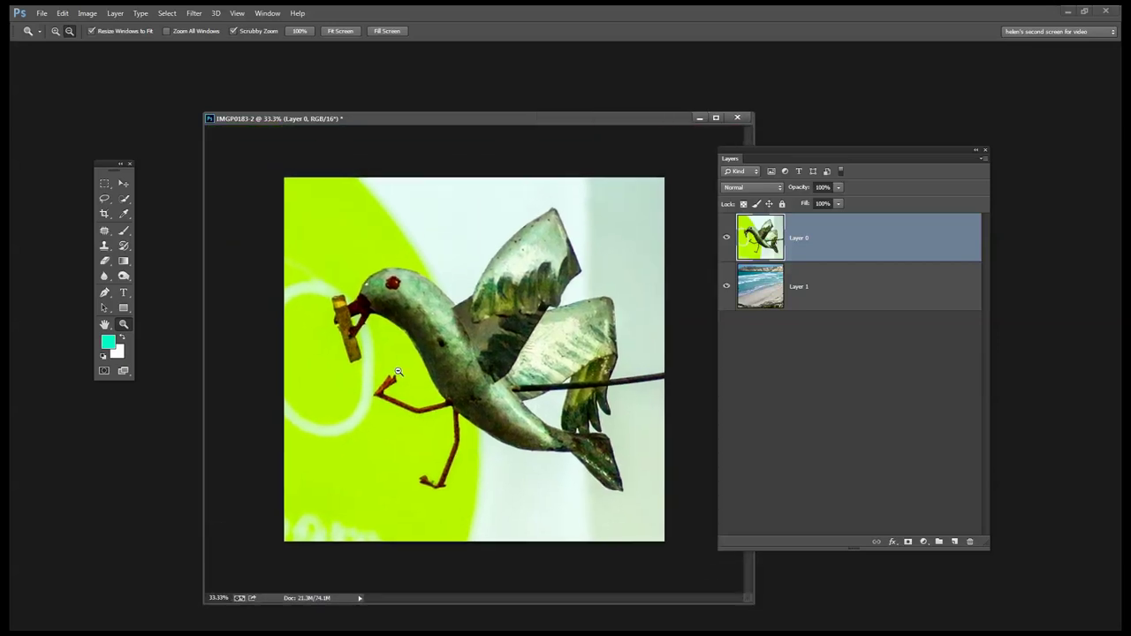
click(548, 386)
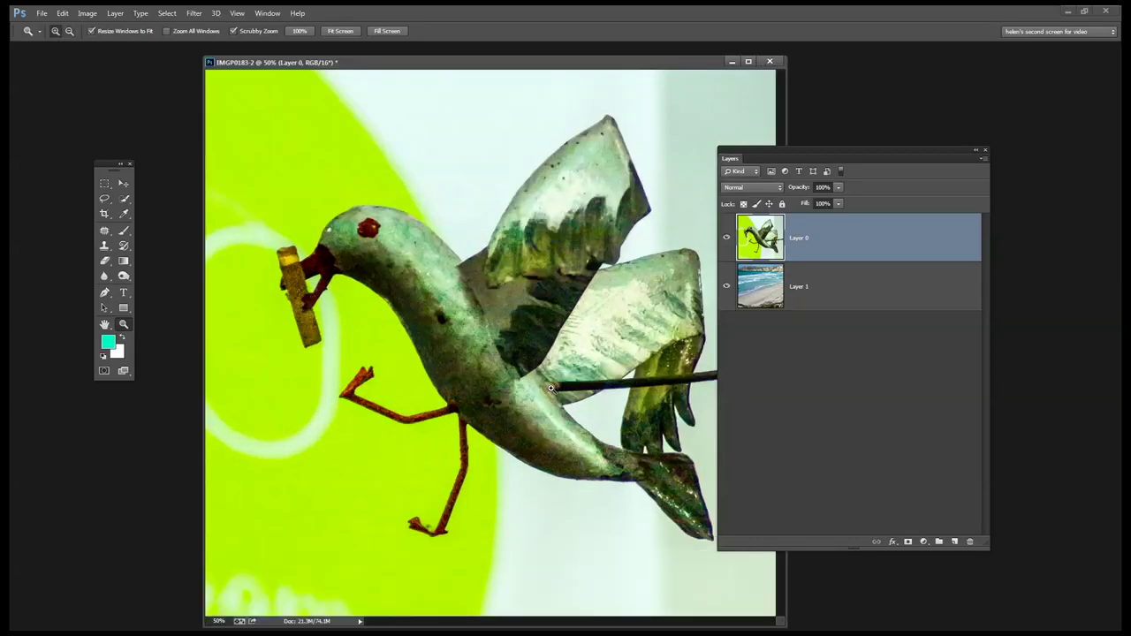
click(619, 334)
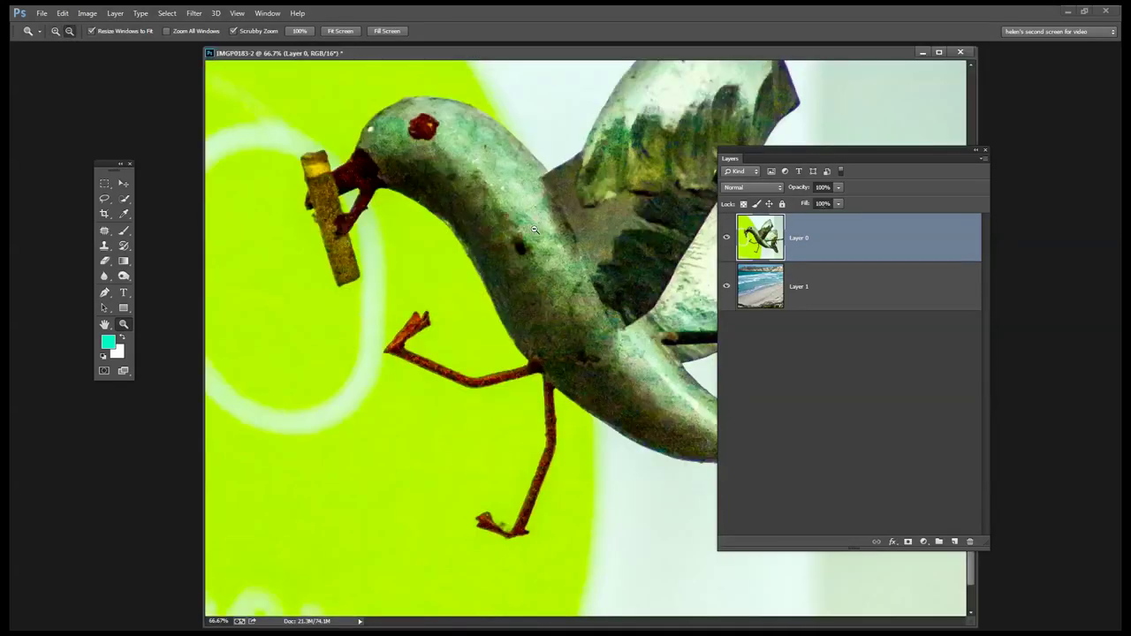
scroll(610, 254, down, 2)
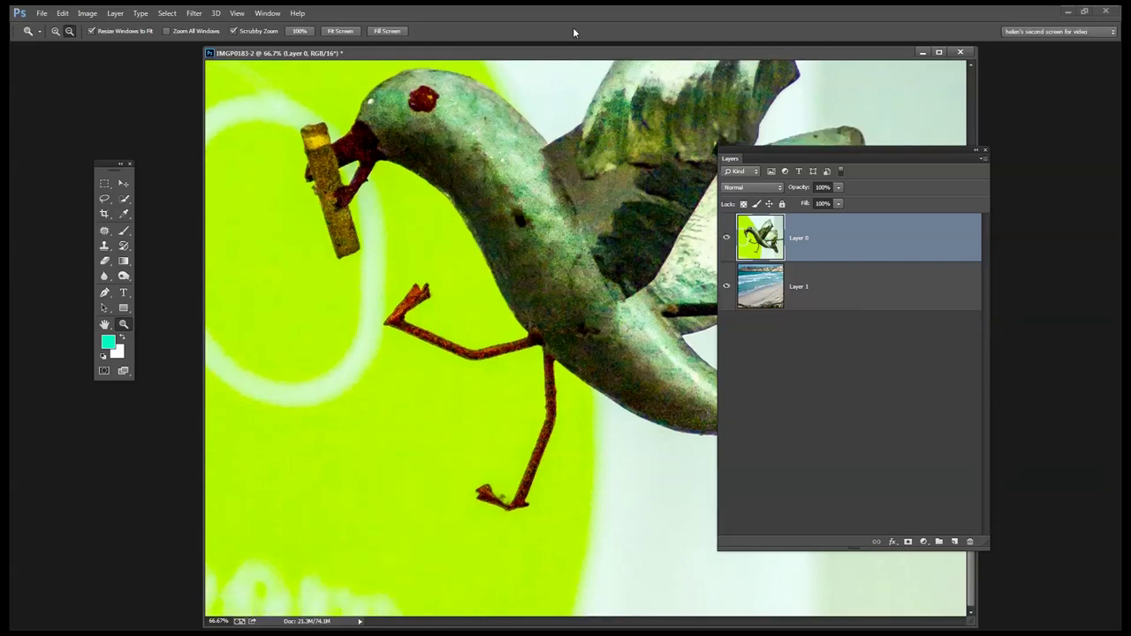
drag(567, 58, 566, 40)
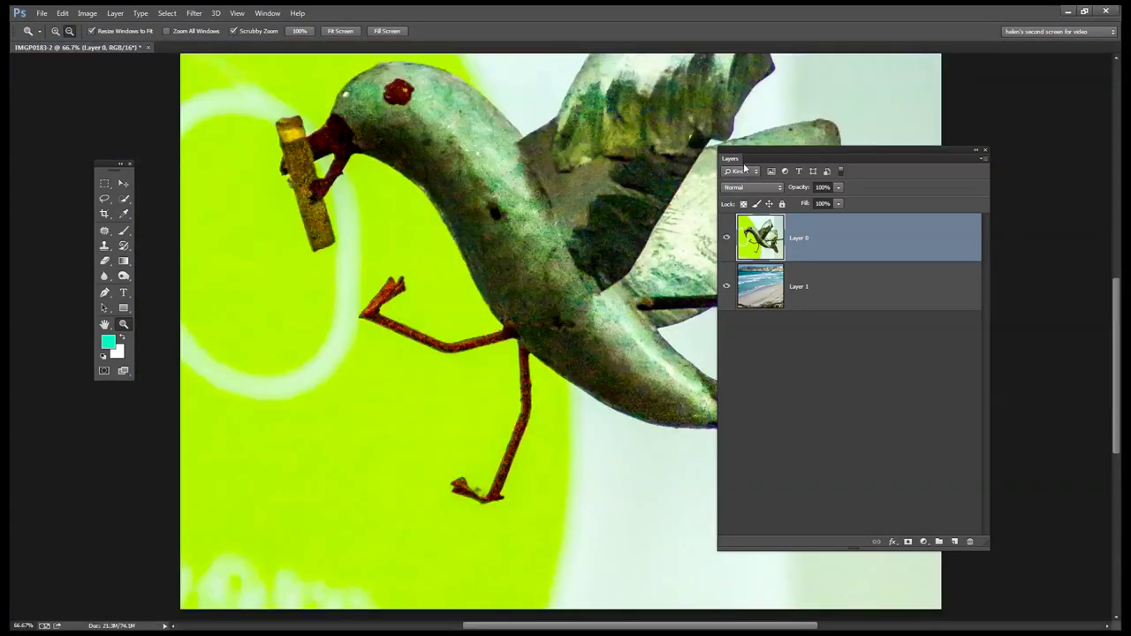
drag(764, 155, 868, 150)
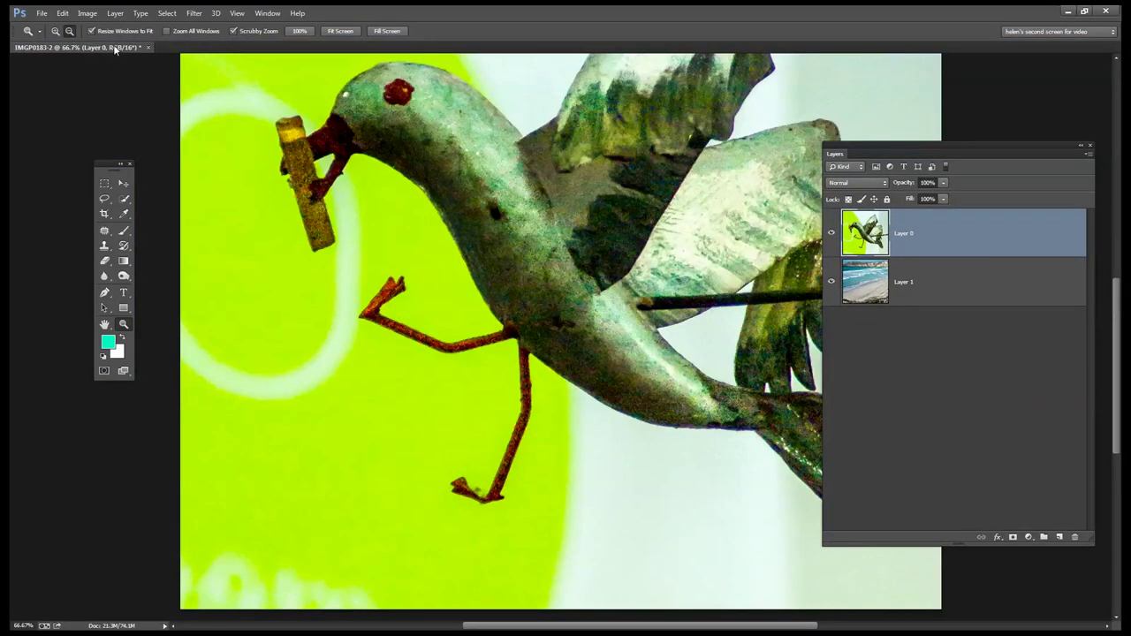
drag(115, 48, 184, 70)
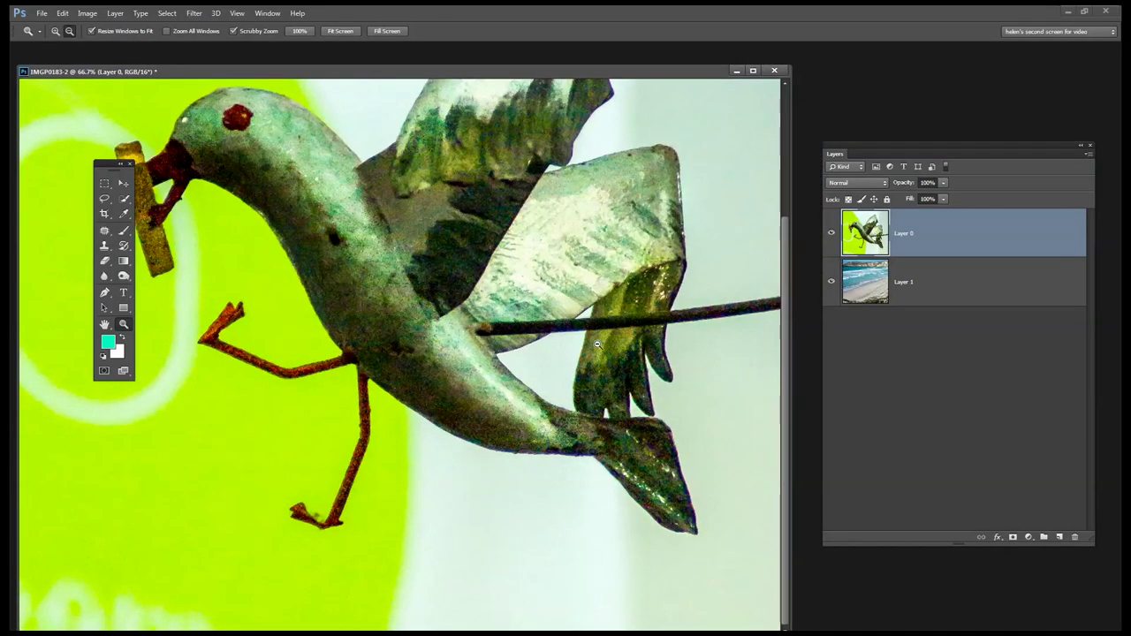
scroll(399, 373, up, 2)
scroll(398, 373, down, 1)
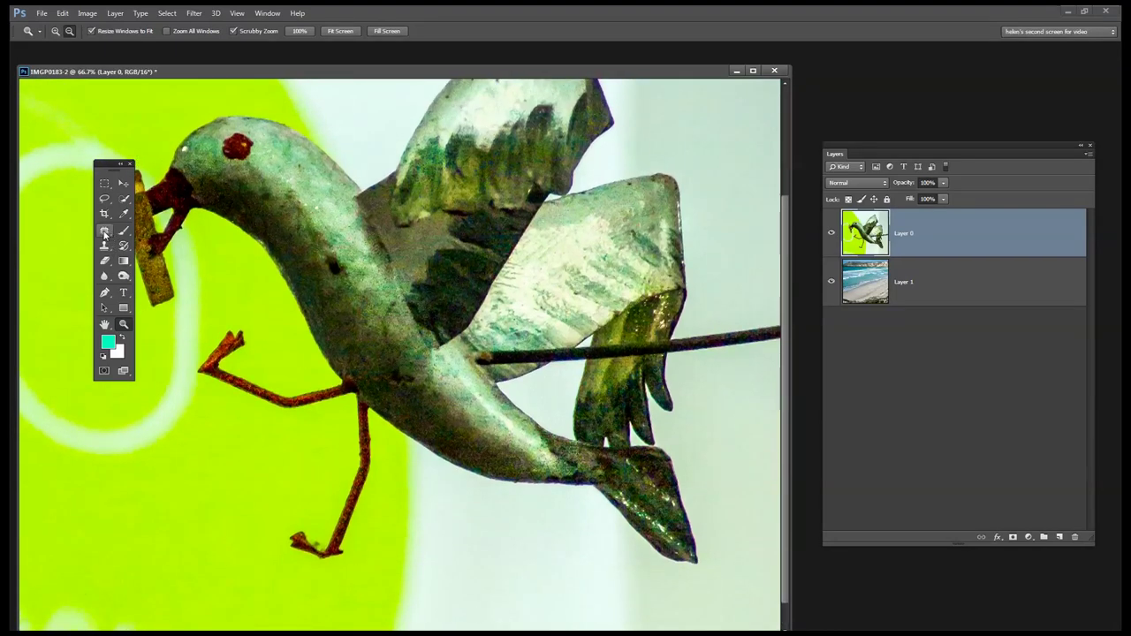
drag(793, 380, 853, 376)
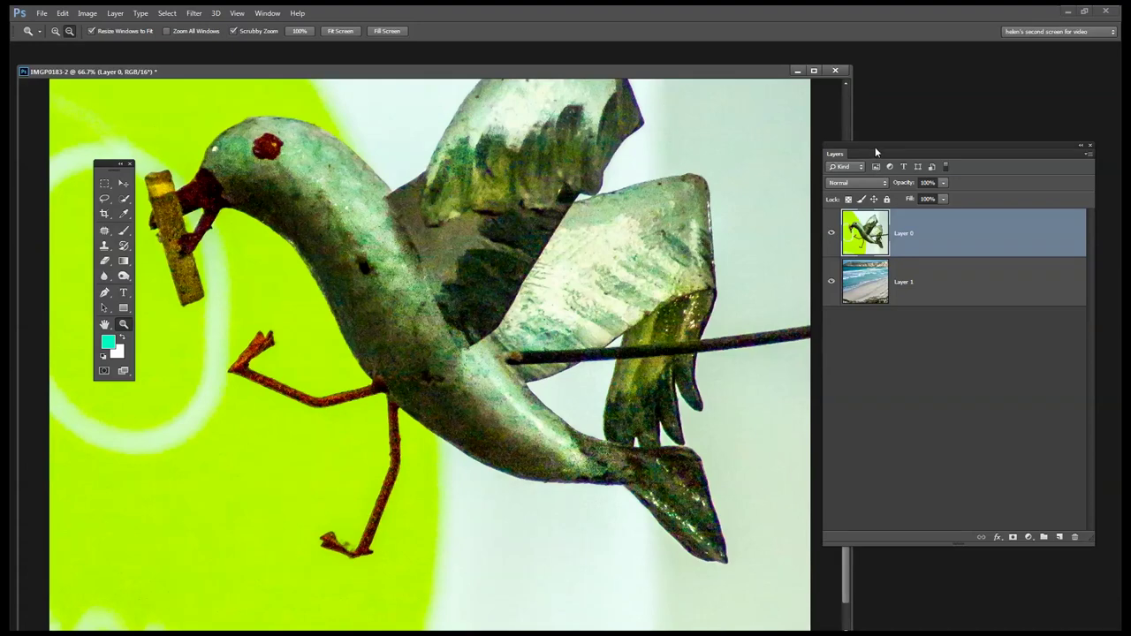
drag(874, 146, 924, 109)
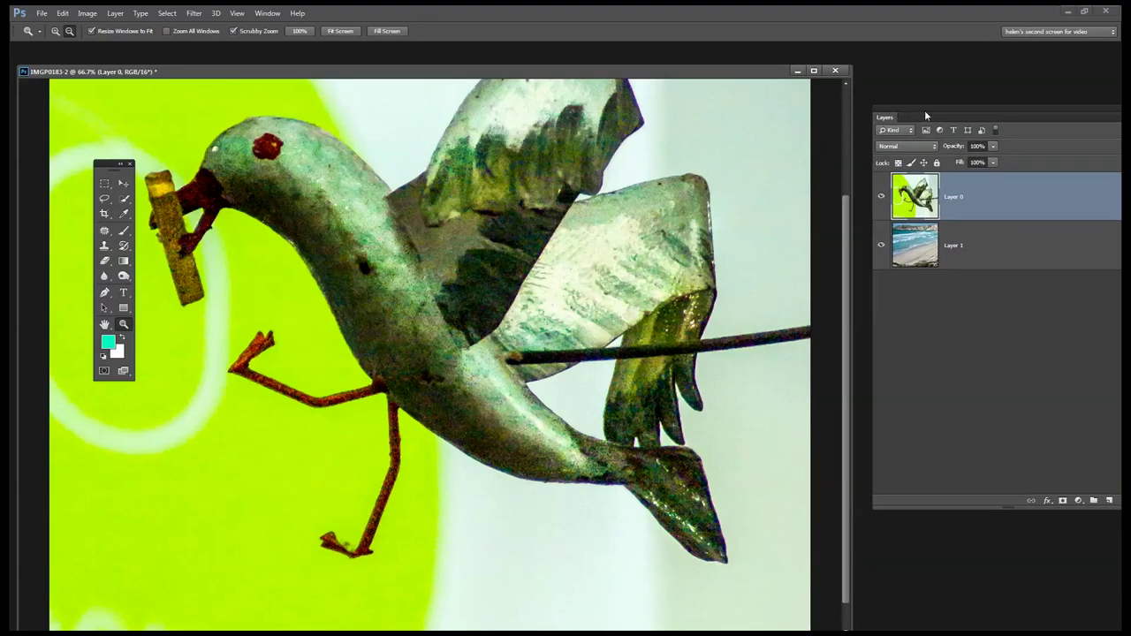
- Choose the Spot Healing Brush from the healing tools
click(105, 231)
right_click(106, 234)
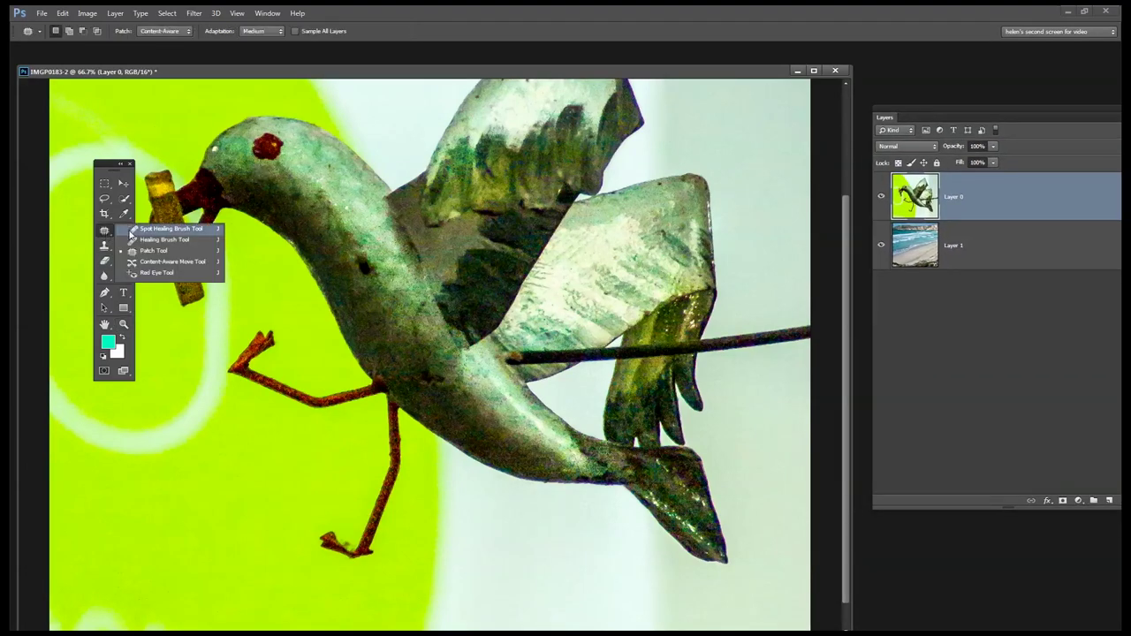
click(168, 228)
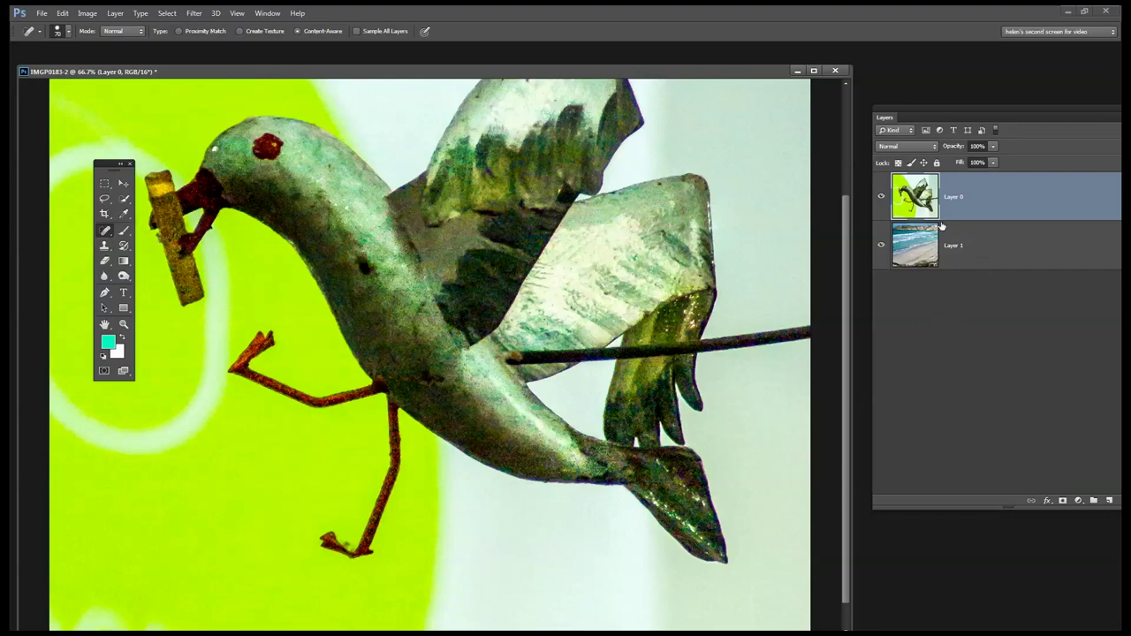
- Duplicate Layer 0, move the copy below Layer 1, and reselect Layer 0
right_click(982, 201)
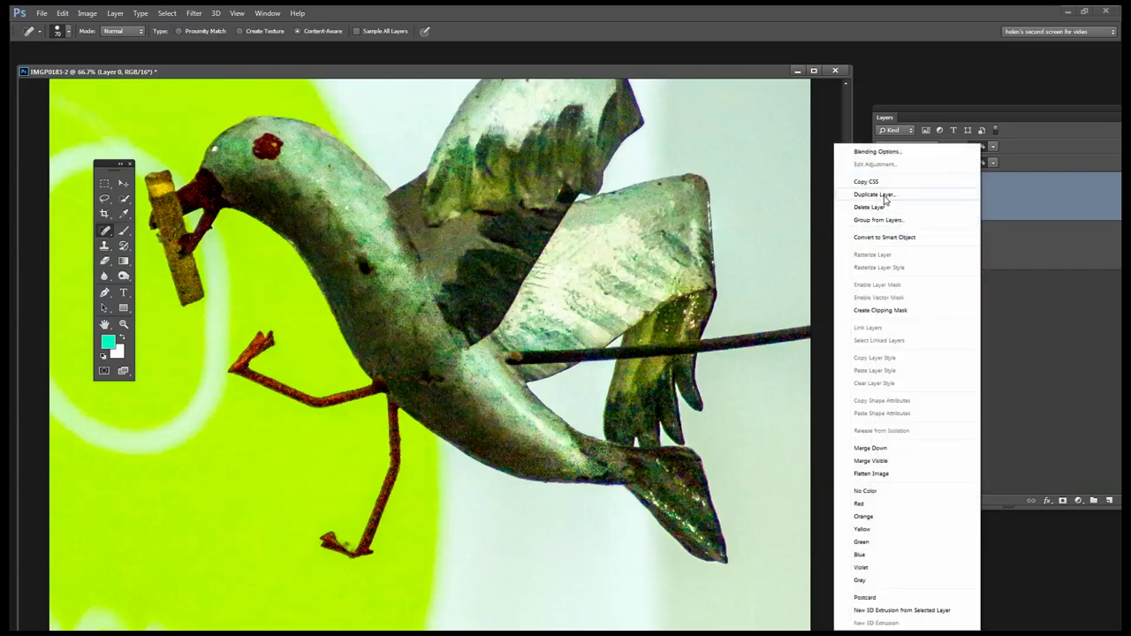
click(899, 204)
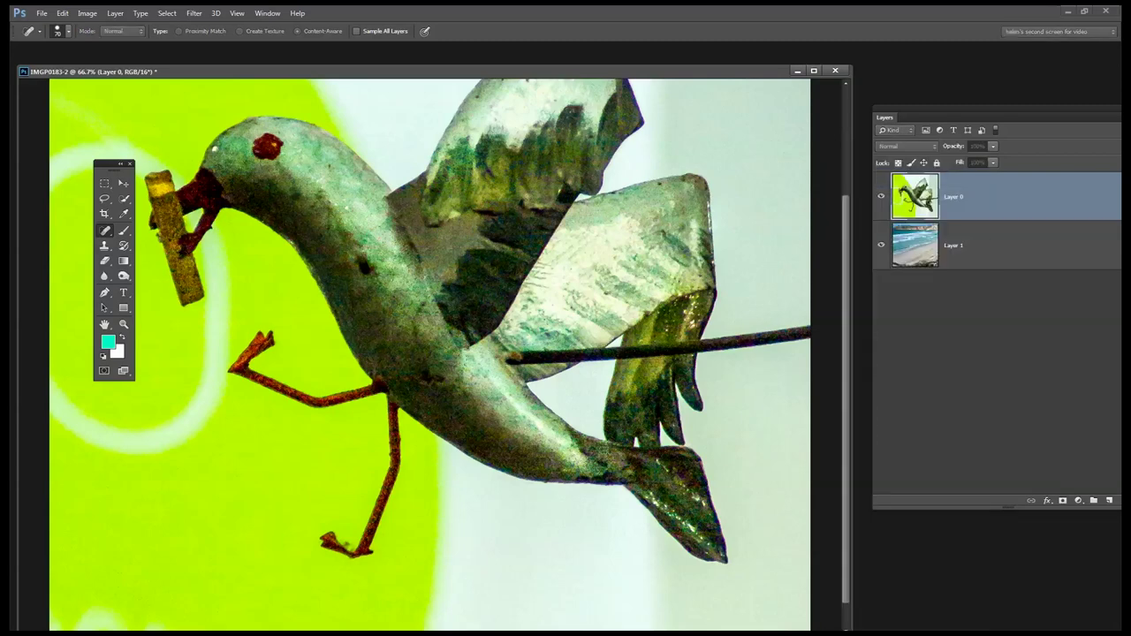
drag(487, 341, 585, 333)
click(750, 333)
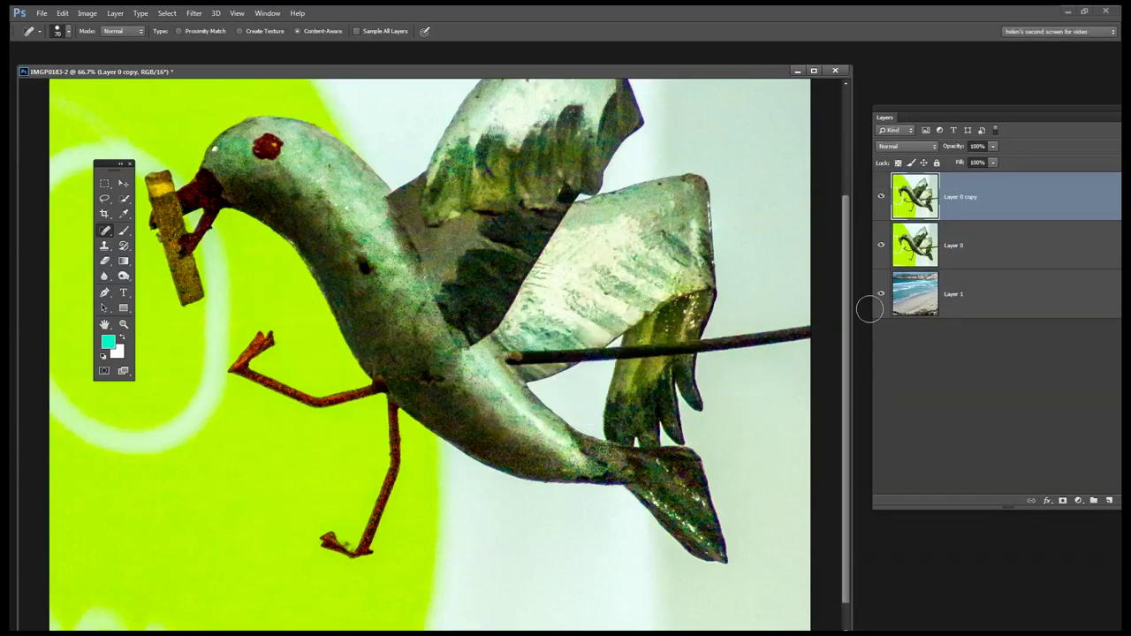
drag(971, 215, 976, 322)
click(951, 200)
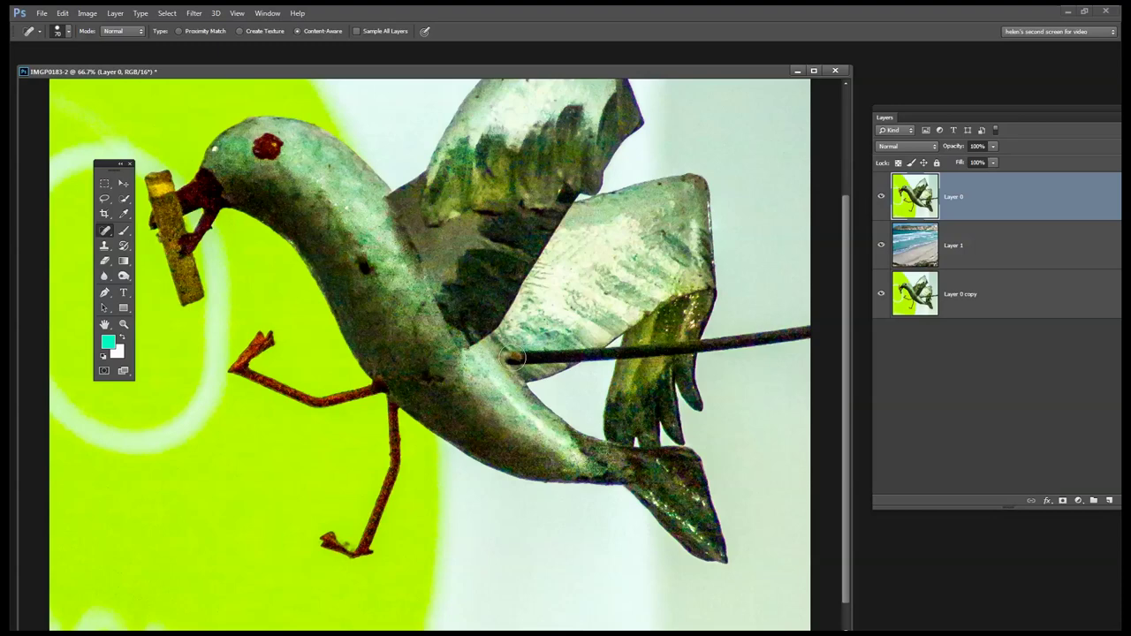
- Spot-heal the rod away from the bird's body and wing edge
click(514, 355)
shift+click(812, 332)
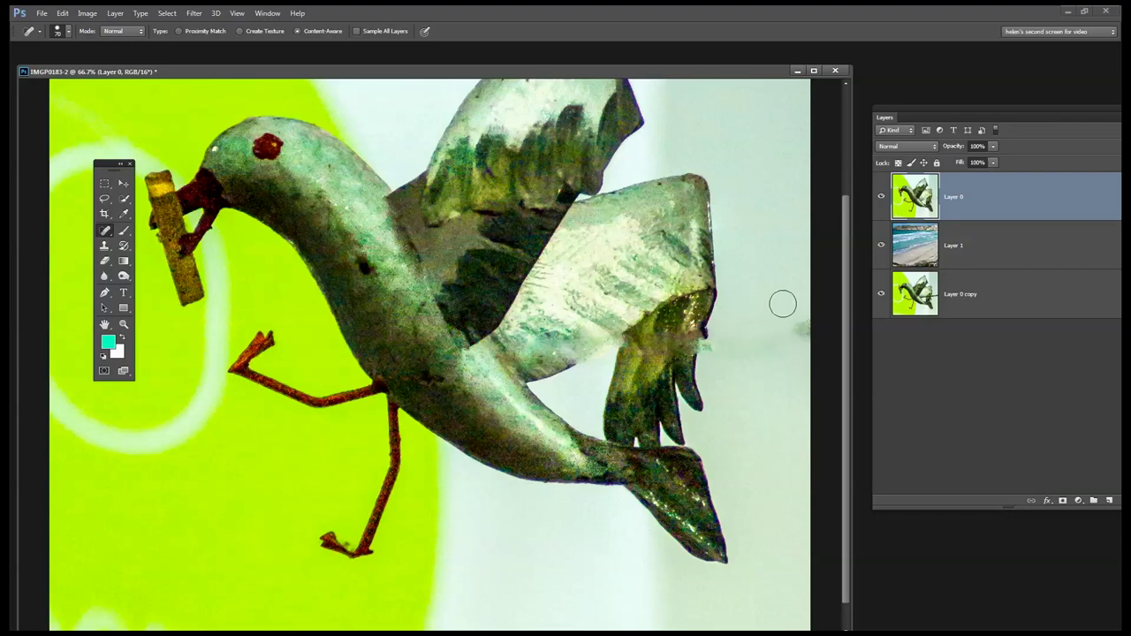
drag(795, 305, 797, 349)
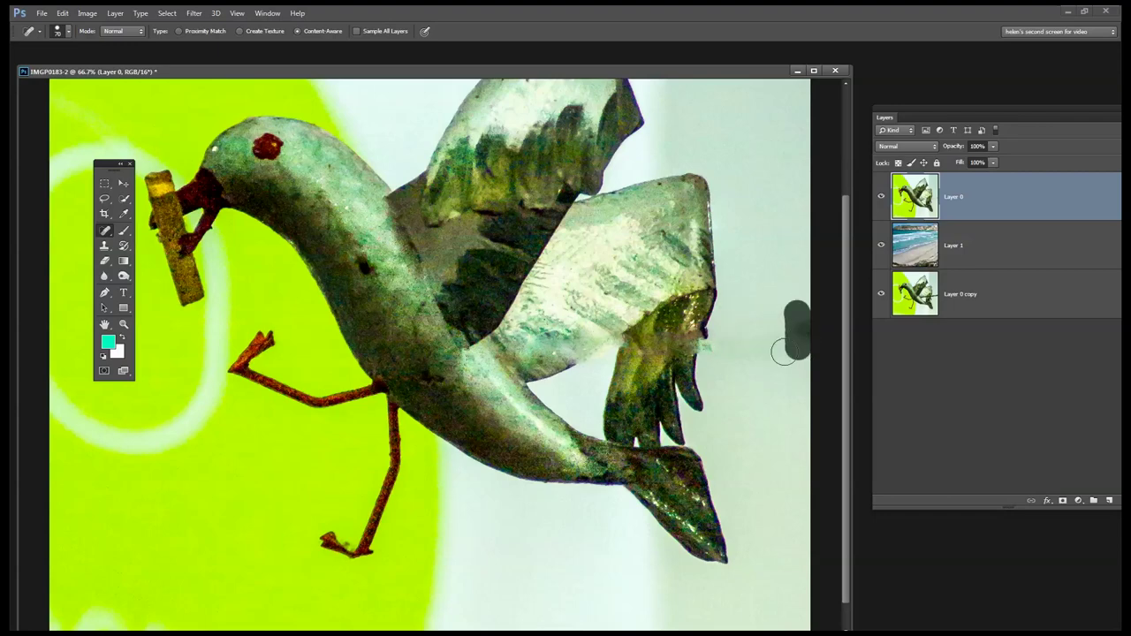
click(724, 344)
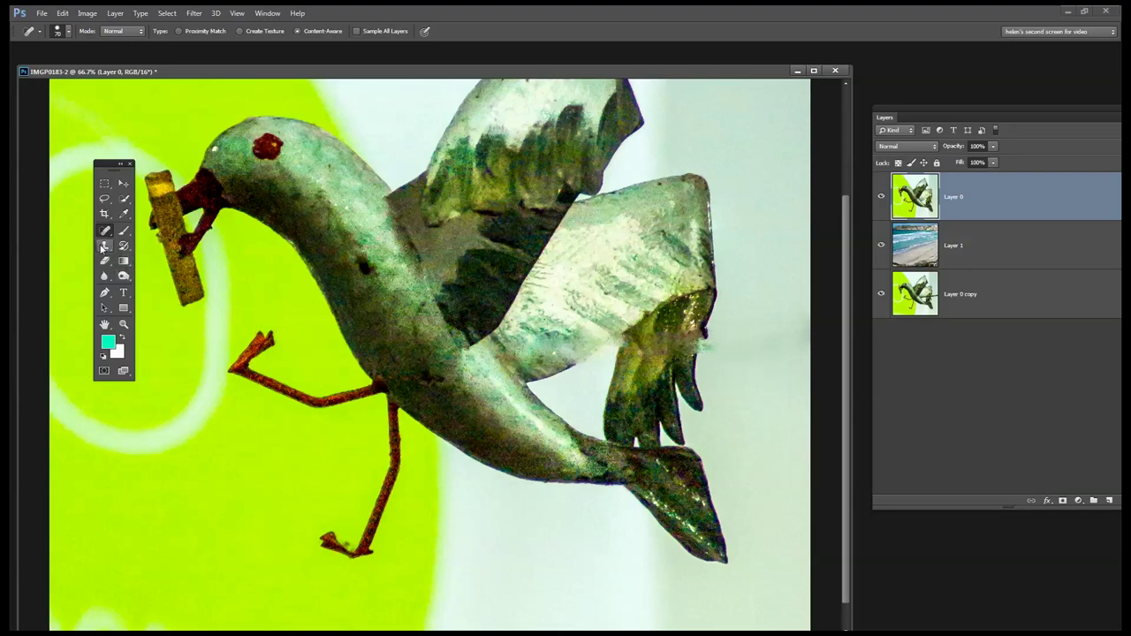
- Clone Stamp over the wing's lower edge and dark notch using nearby sources
drag(101, 249, 141, 247)
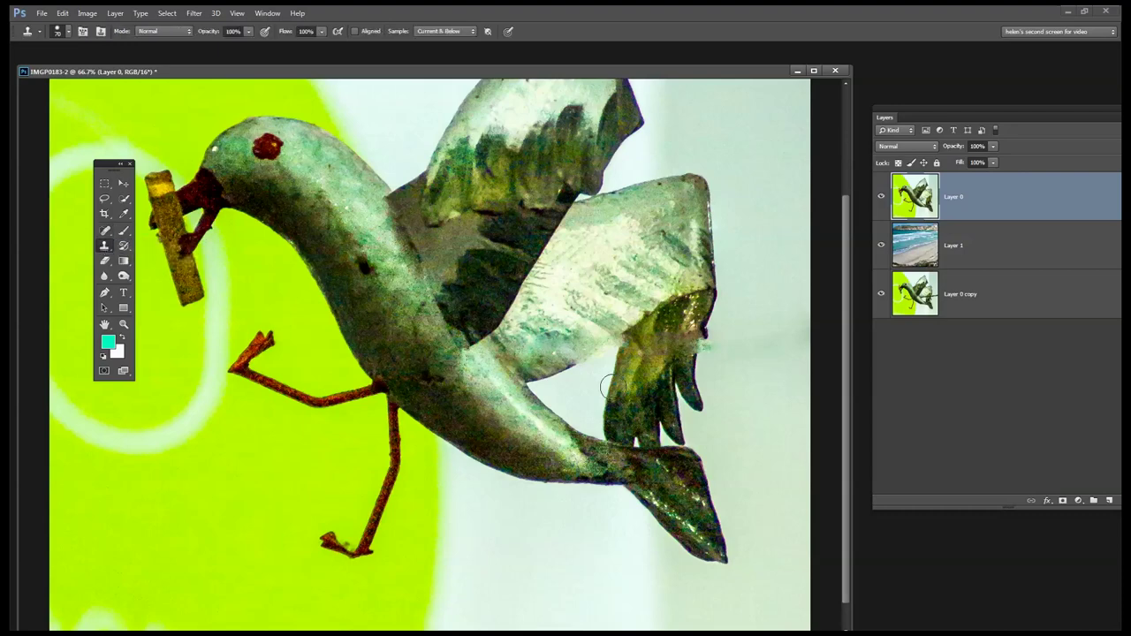
alt+click(561, 370)
click(574, 363)
mouse_move(575, 363)
mouse_down()
mouse_move(640, 323)
mouse_move(578, 371)
mouse_move(585, 382)
mouse_move(567, 362)
mouse_move(575, 377)
mouse_move(552, 378)
mouse_move(592, 360)
mouse_up()
alt+click(707, 319)
mouse_move(709, 318)
mouse_down()
mouse_move(690, 365)
mouse_move(696, 353)
mouse_up()
click(696, 353)
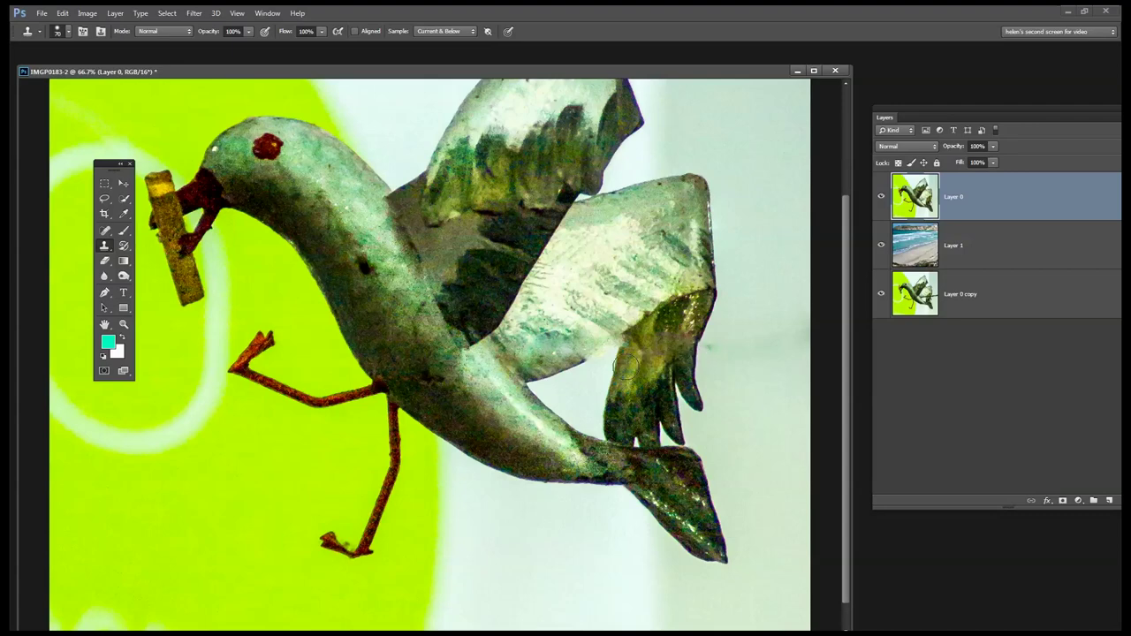
alt+click(617, 361)
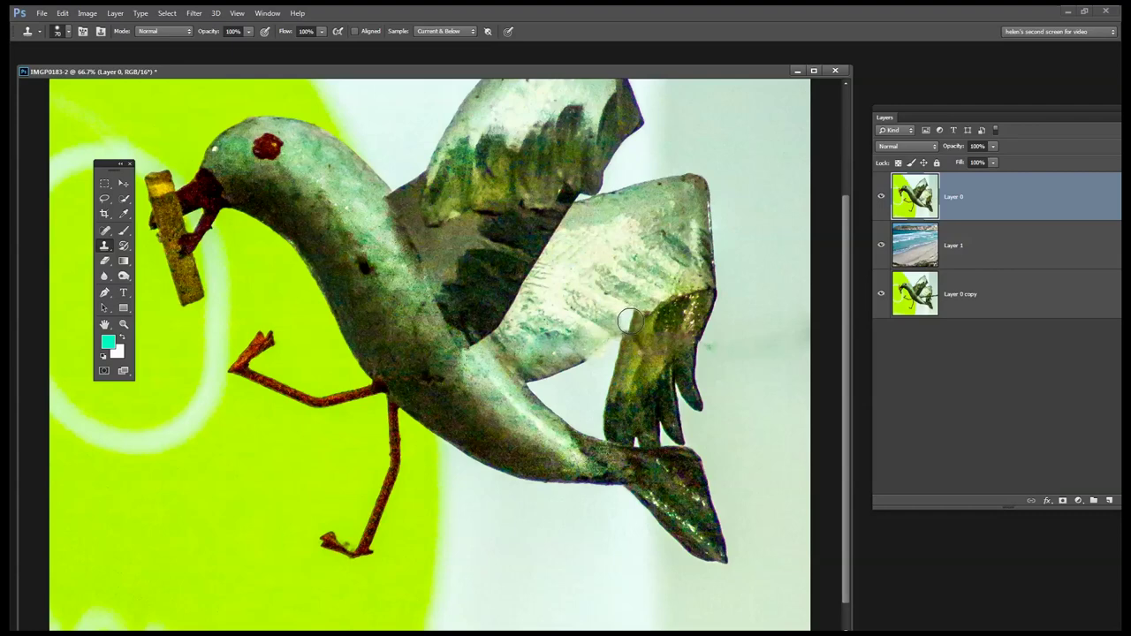
- Shrink the clone brush and set new clone sources along the wing's lower edge
key(bracketleft)
key(bracketleft)
key(bracketleft)
key(alt)
alt+click(568, 369)
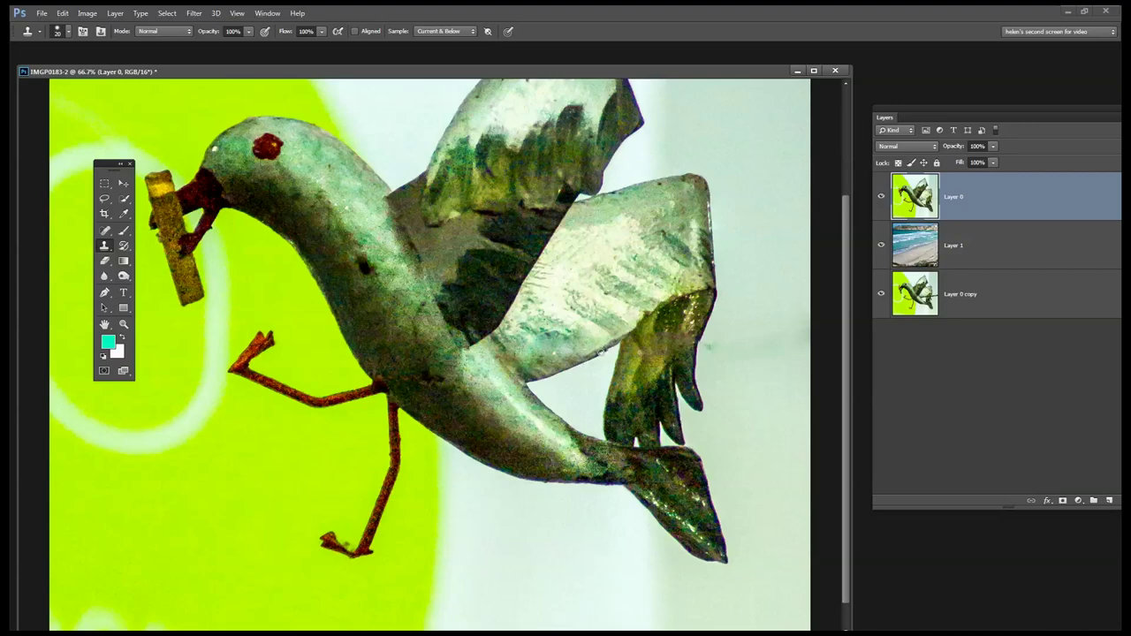
key(alt)
alt+click(591, 356)
key(z)
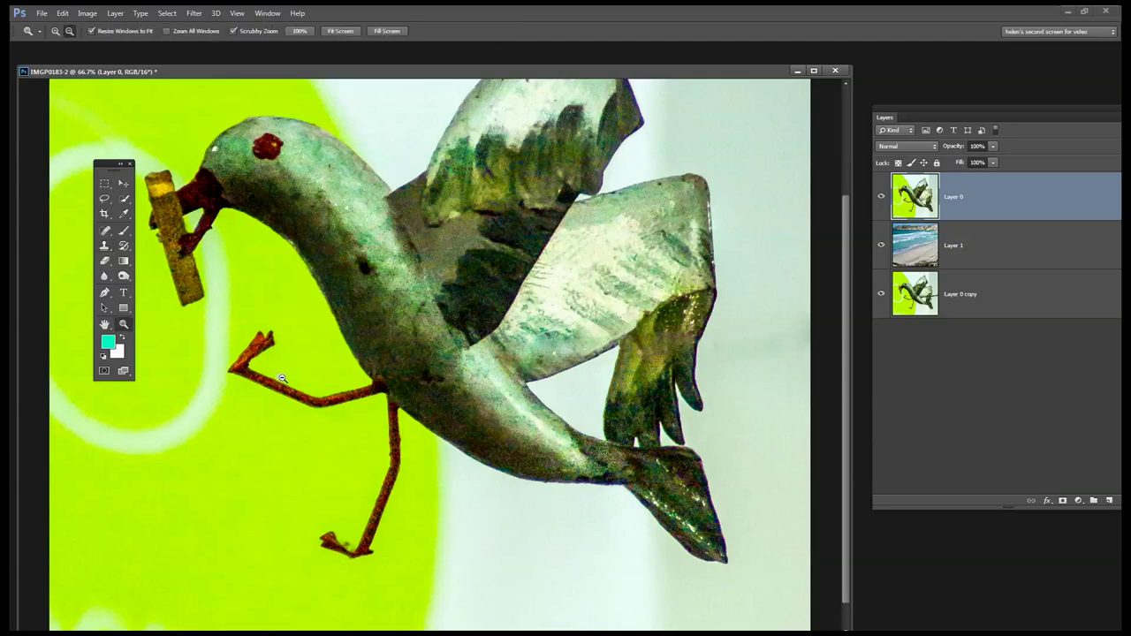
click(394, 371)
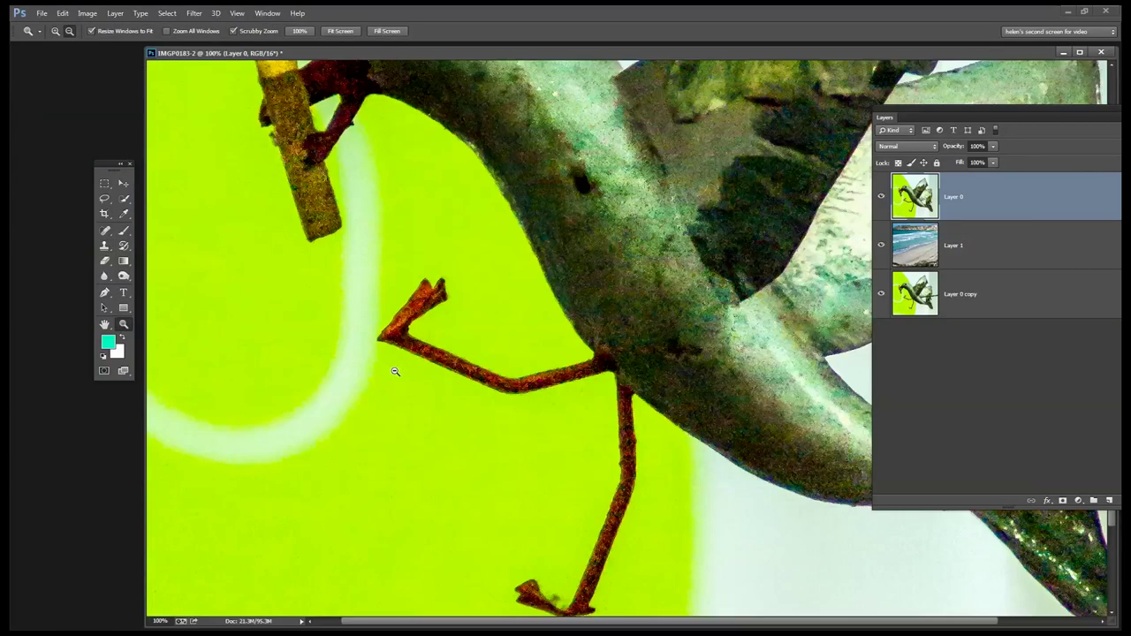
alt+click(398, 368)
alt+click(398, 368)
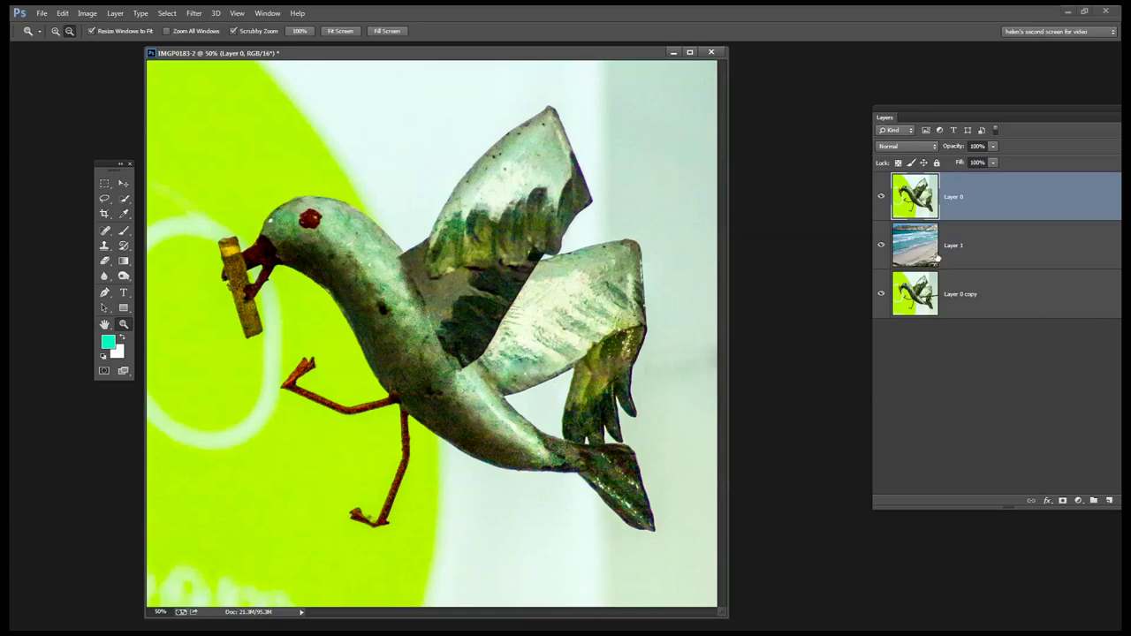
- Quick-select the stick, red beak, neck, body and hanging lower-wing feathers
click(125, 200)
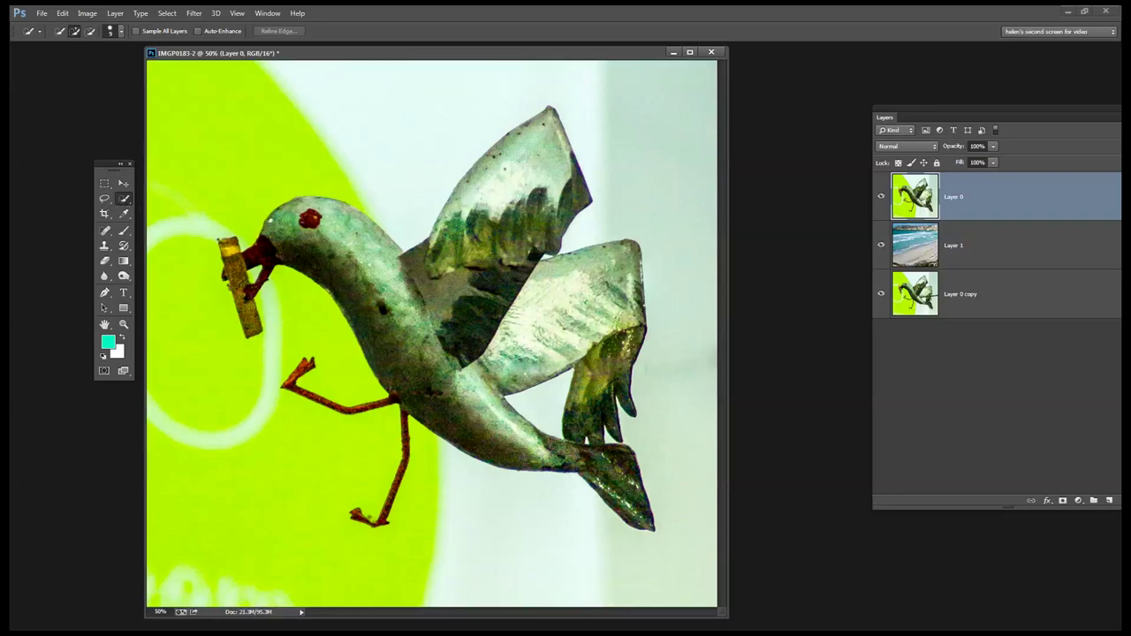
drag(228, 258, 247, 328)
drag(260, 276, 265, 254)
key(alt)
mouse_move(380, 234)
mouse_down()
mouse_move(402, 270)
mouse_move(416, 327)
mouse_move(442, 358)
mouse_move(433, 371)
mouse_move(459, 411)
mouse_move(575, 464)
mouse_up()
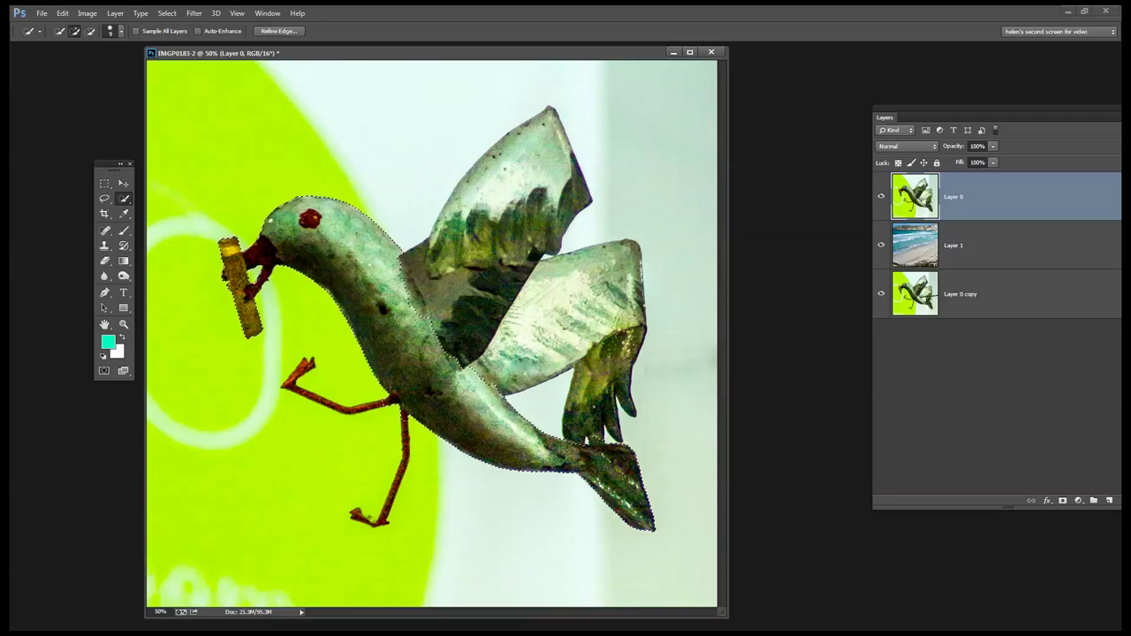
drag(469, 367, 589, 351)
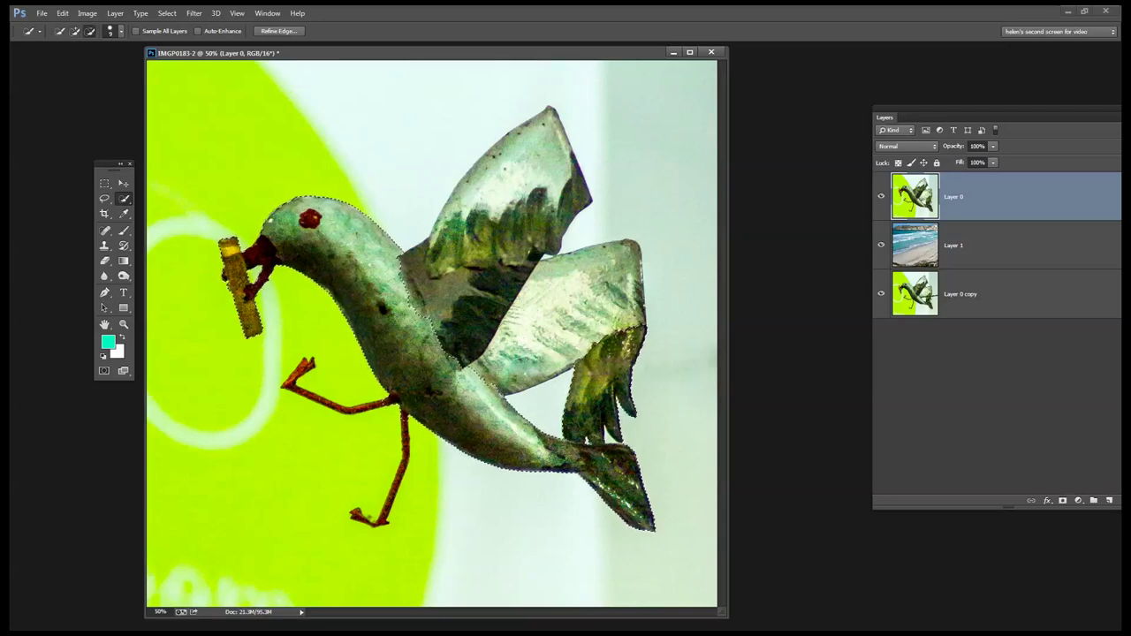
- Refine the selection to include the upper wing, subtracting stray background with Alt
key(alt)
key(alt)
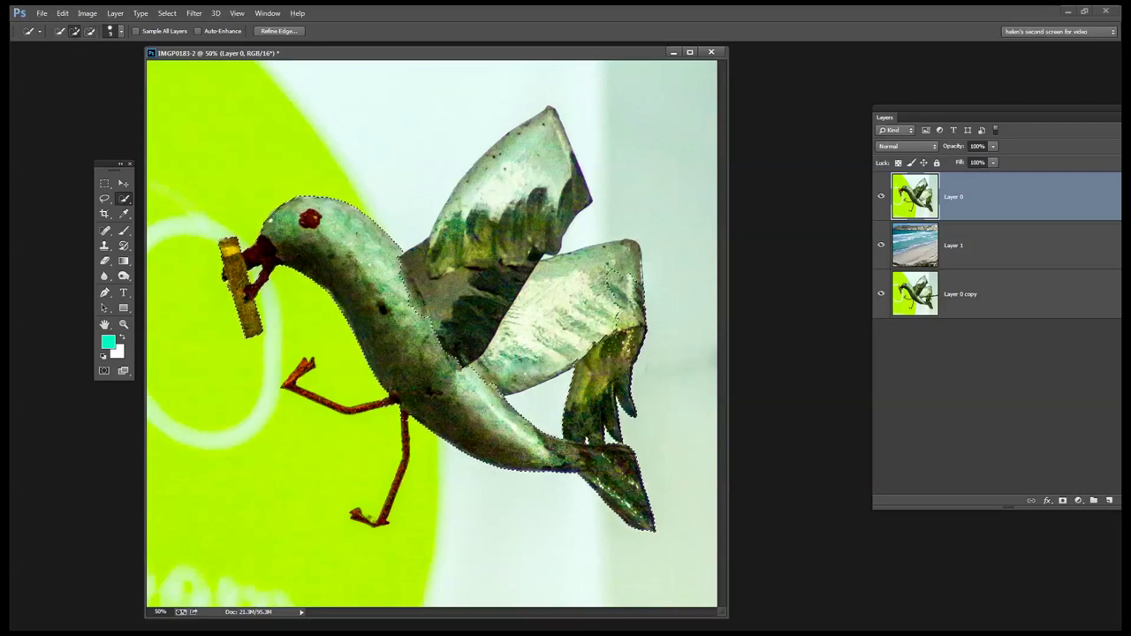
key(ctrl+z)
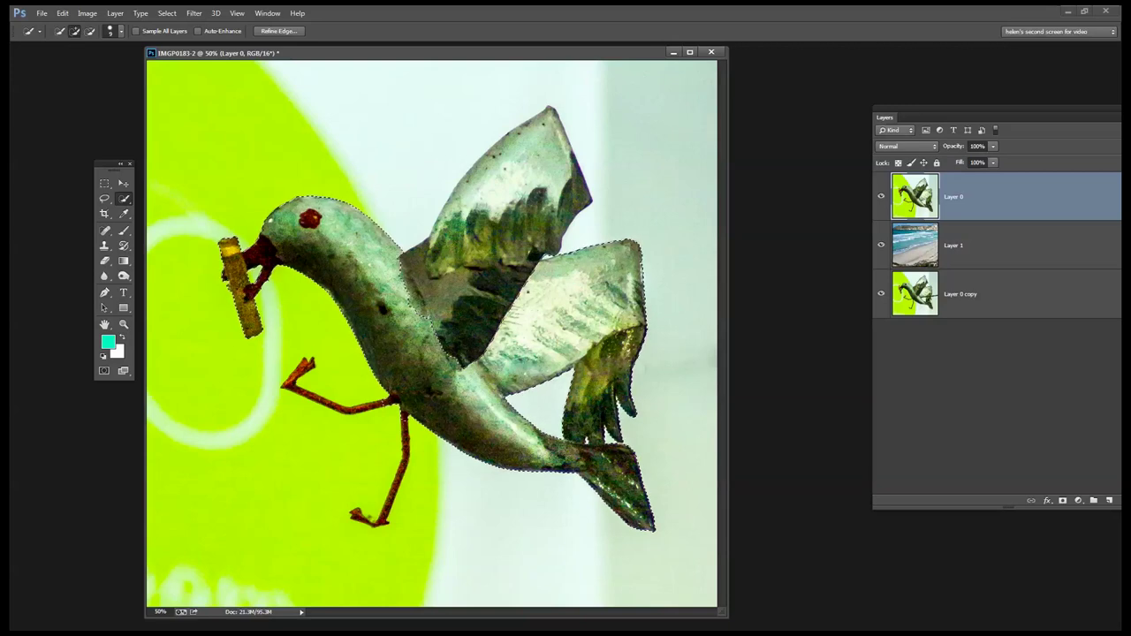
key(ctrl+shift+z)
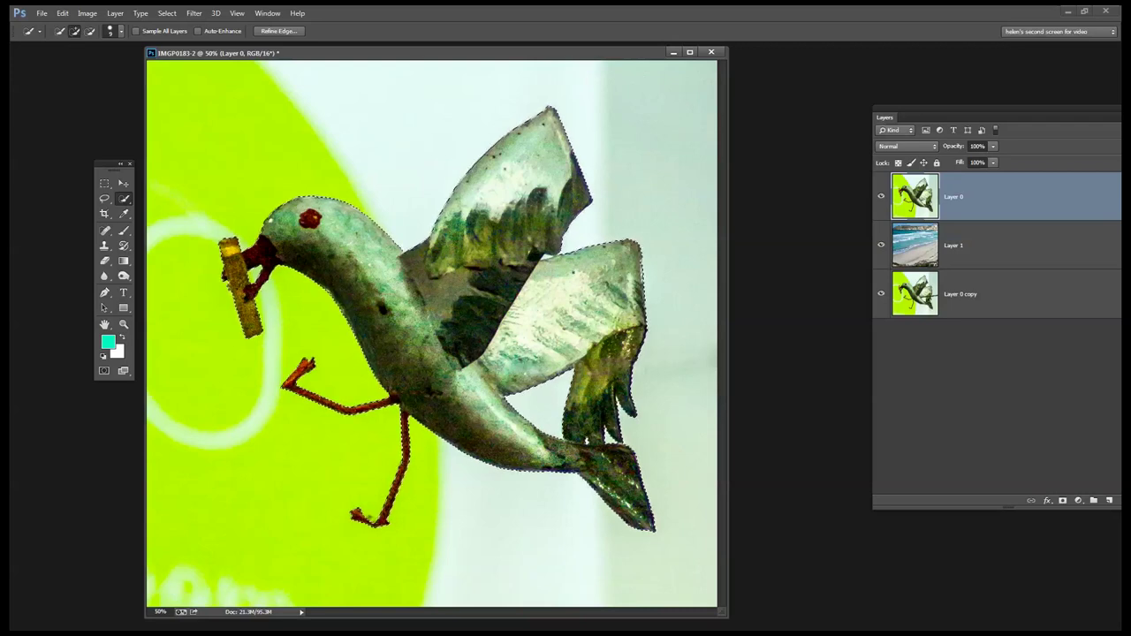
key(alt)
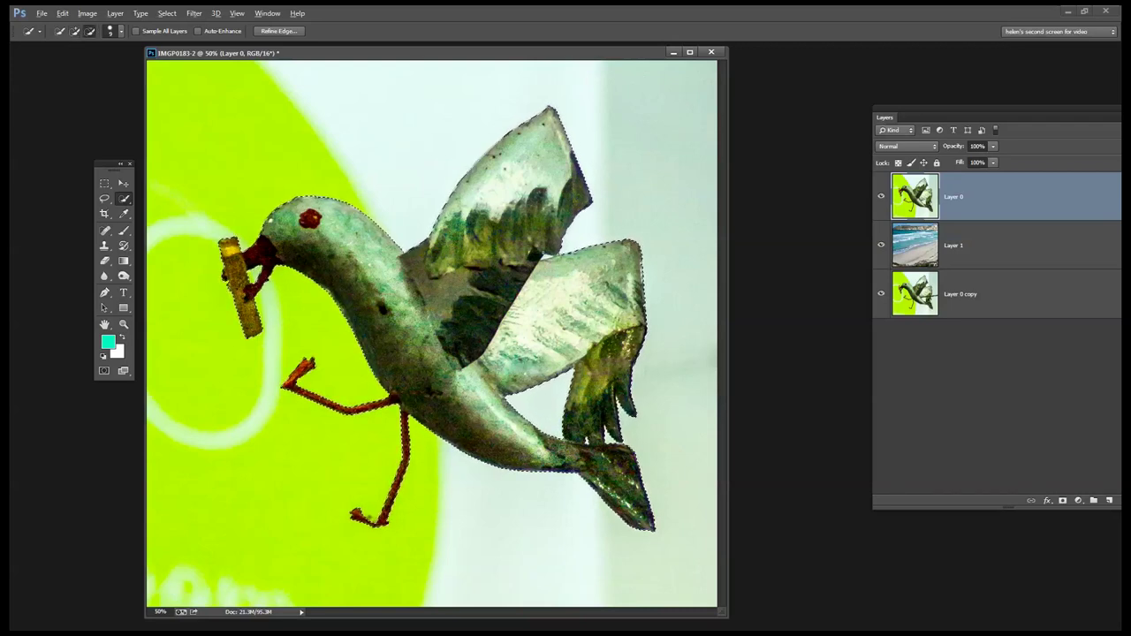
key(alt)
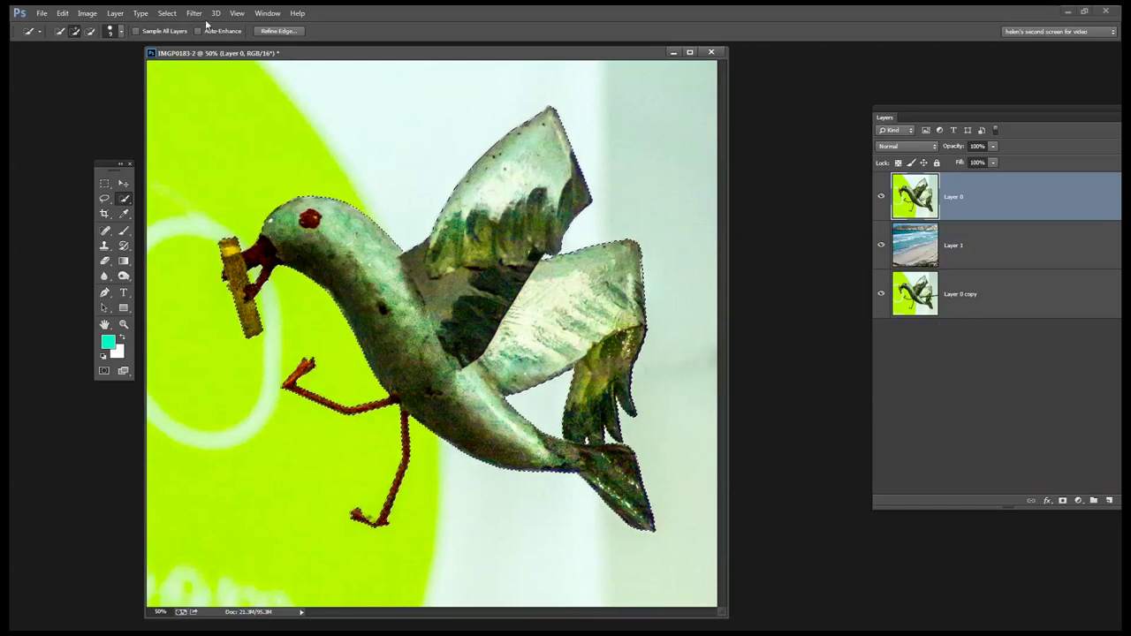
- Invert the selection, delete the background around the bird, and deselect
click(167, 12)
click(181, 51)
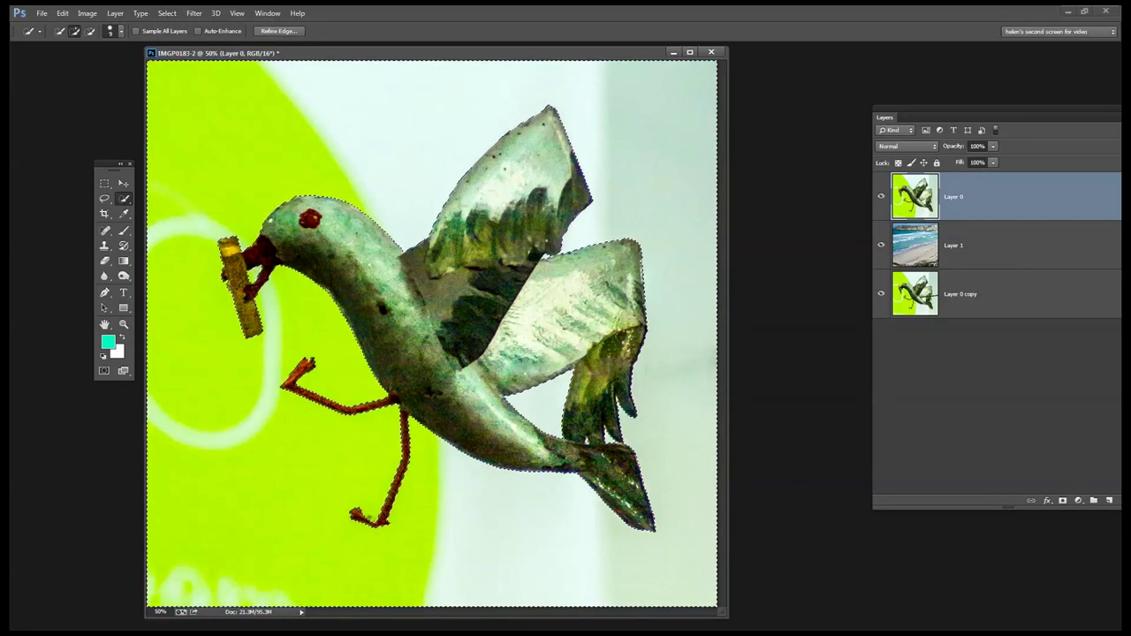
key(Delete)
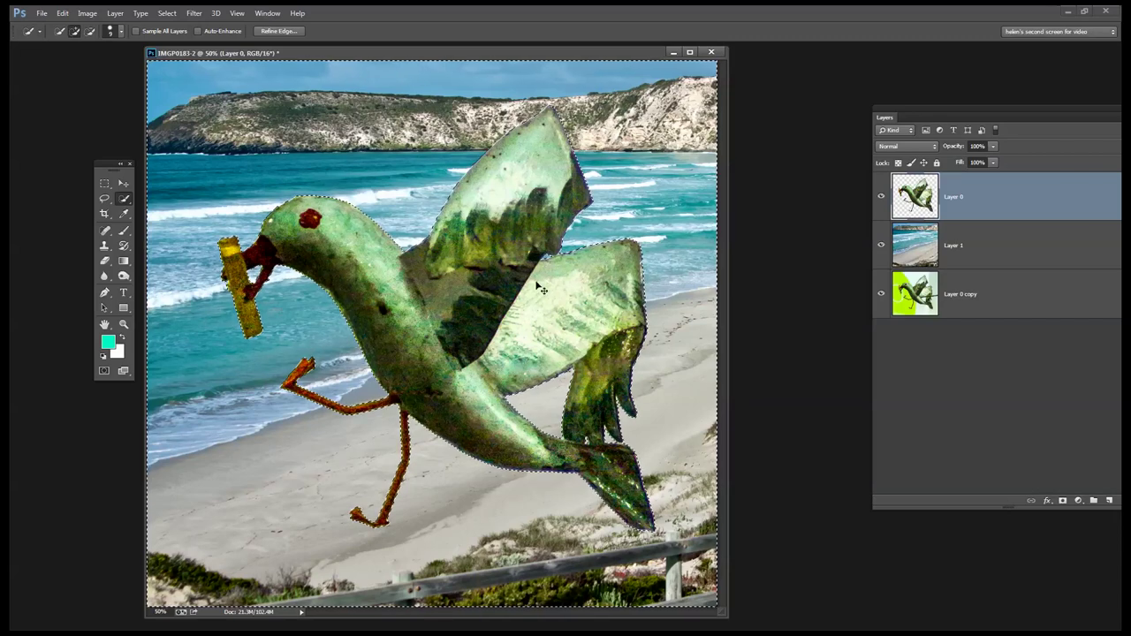
key(ctrl+d)
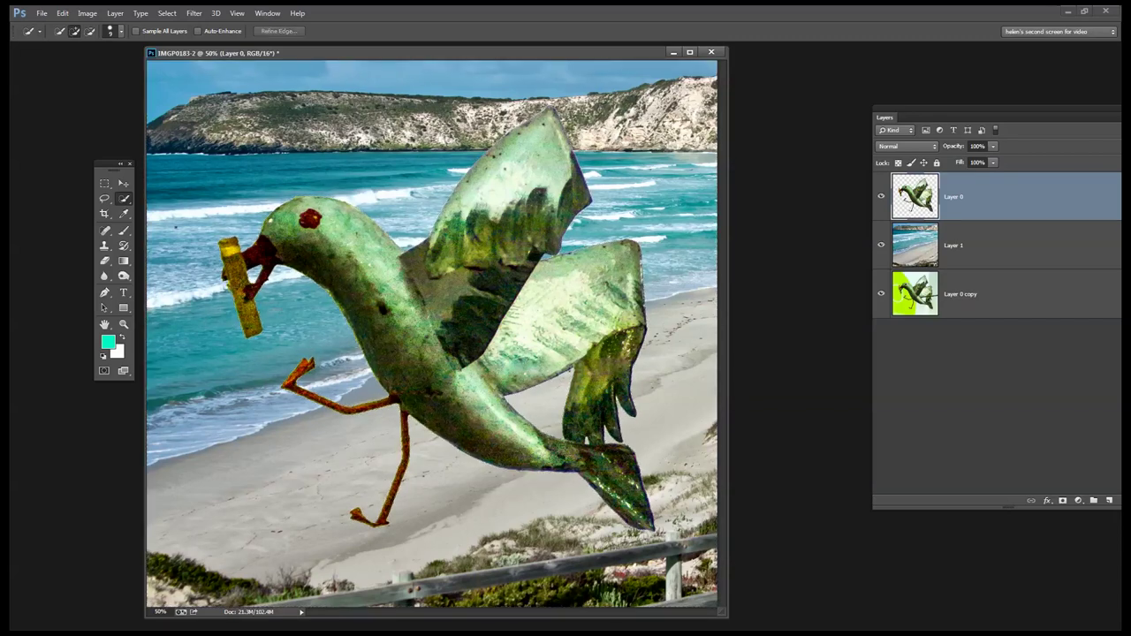
- Move the cut-out bird slightly right and down over the beach and enlarge the window
click(124, 183)
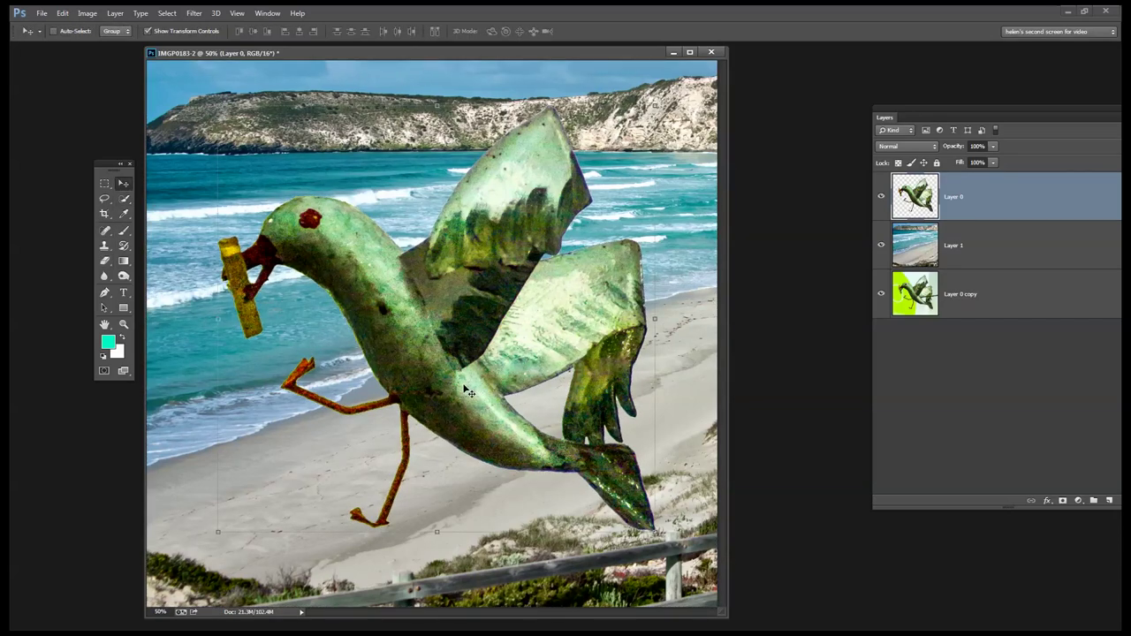
drag(457, 394, 512, 369)
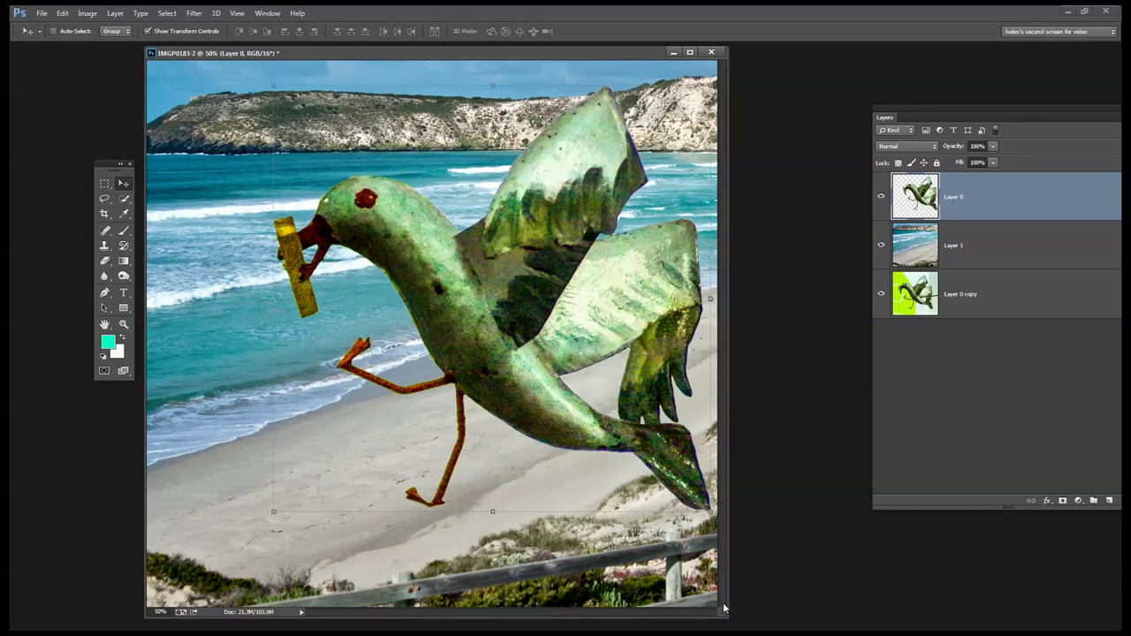
drag(727, 617, 811, 629)
- Lower the bird slightly and shift the beach layer so it fills the canvas behind it
drag(501, 322, 500, 334)
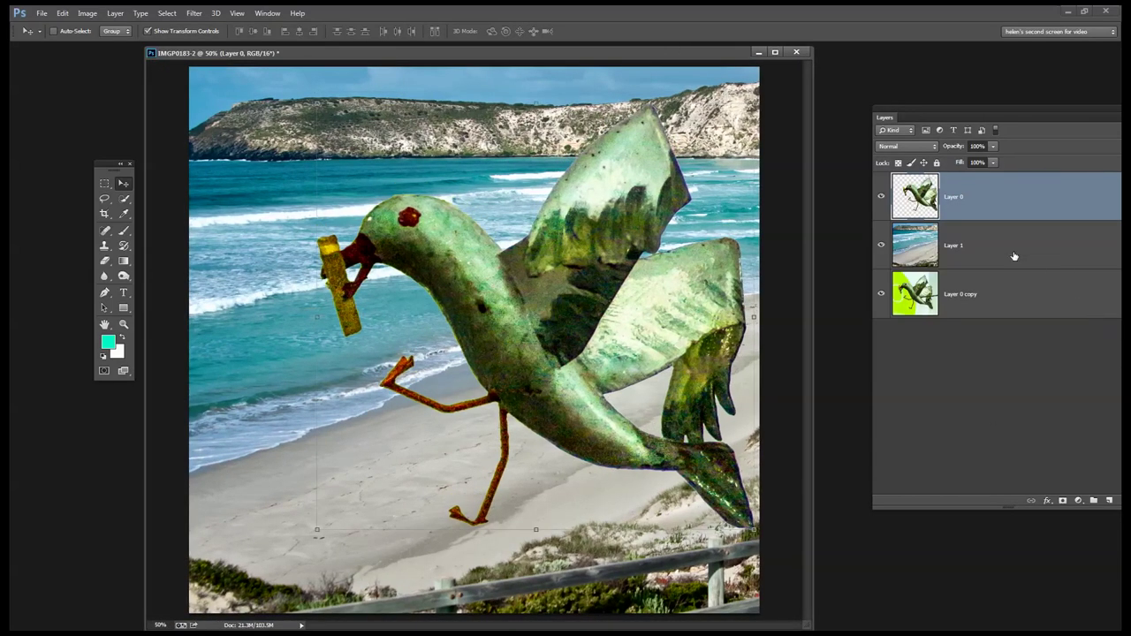
click(966, 246)
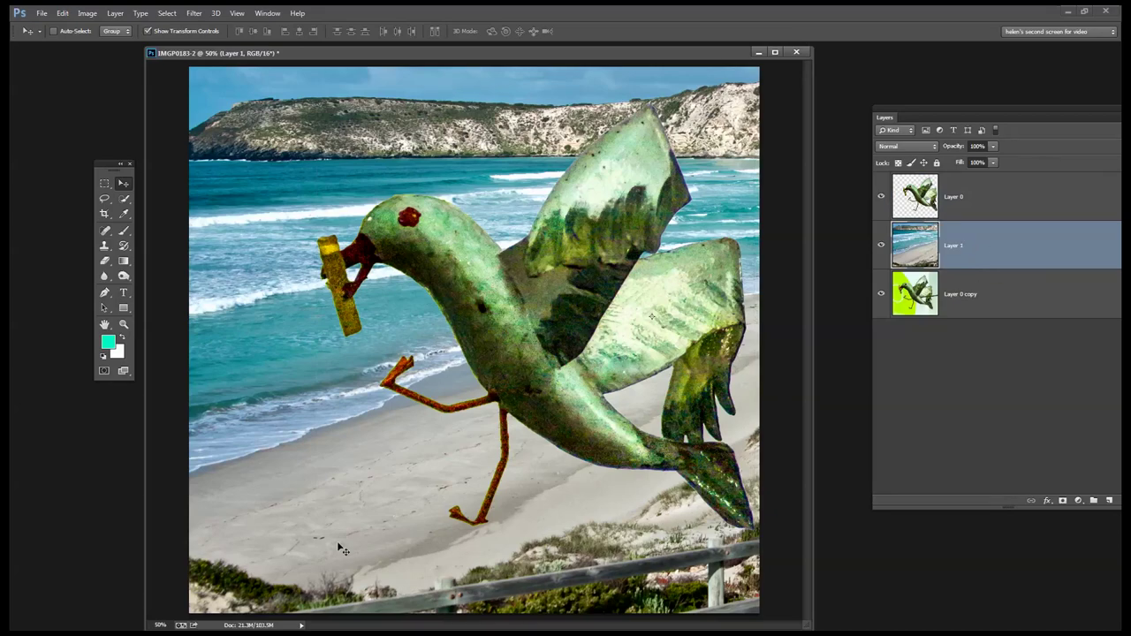
drag(334, 549, 289, 507)
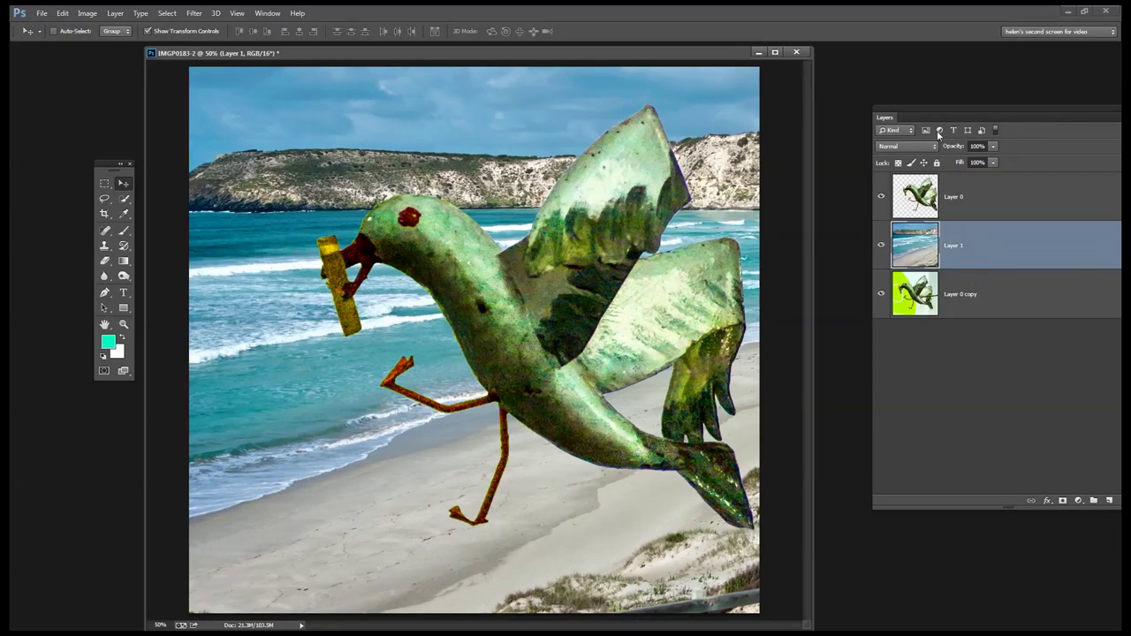
drag(925, 107, 900, 100)
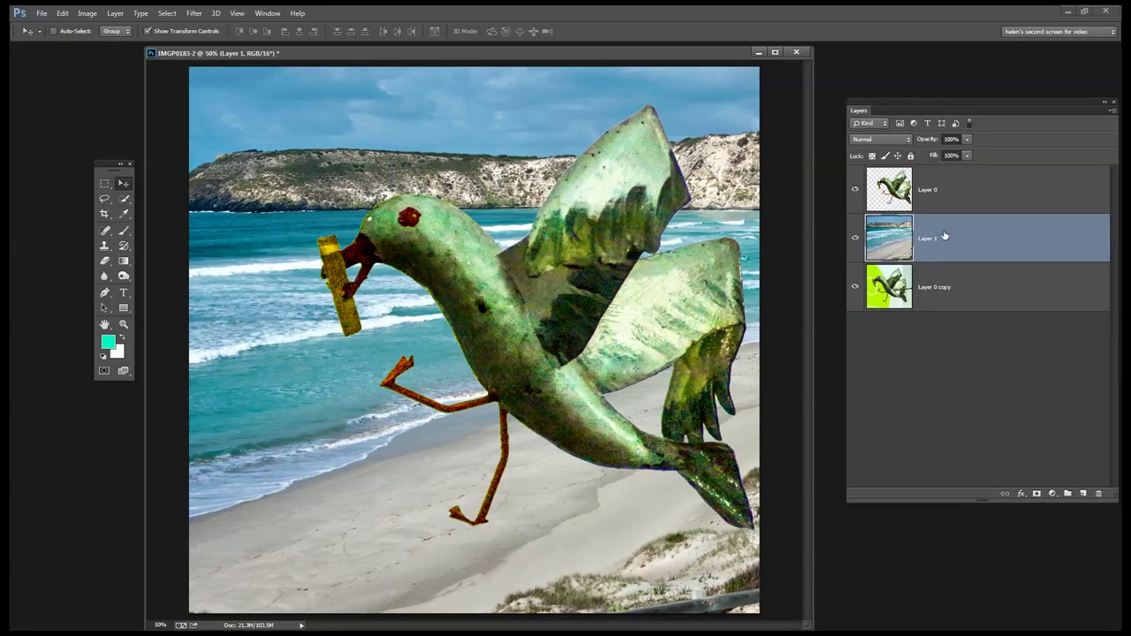
- Convert the beach layer (Layer 1) for Smart Filters and bring up the Oil Paint filter
click(194, 12)
click(217, 40)
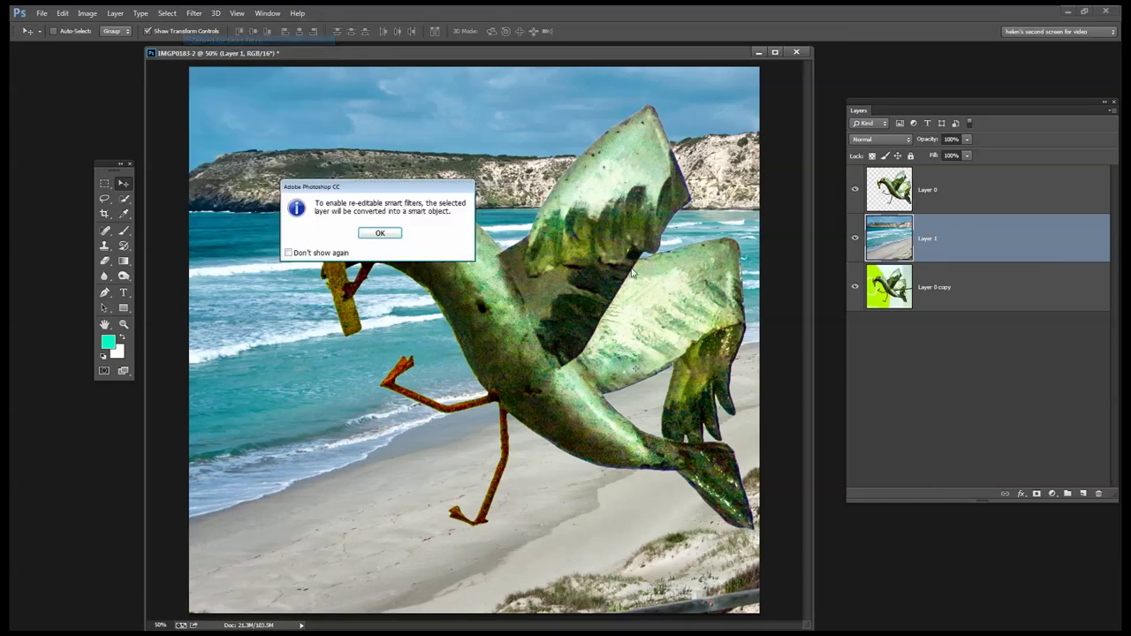
click(378, 233)
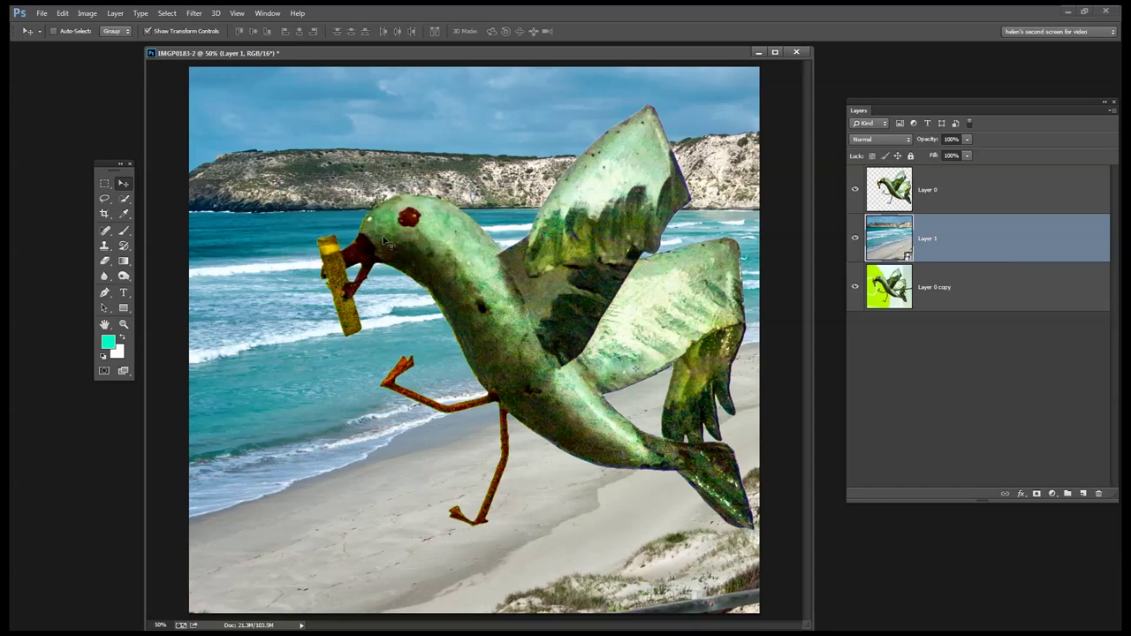
click(194, 13)
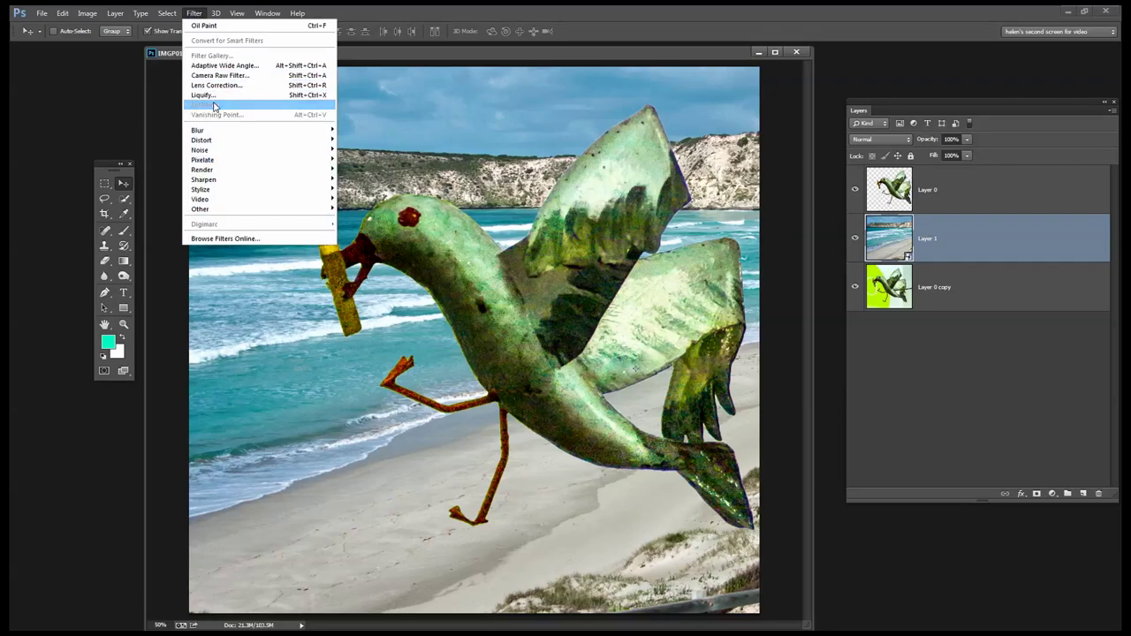
key(Escape)
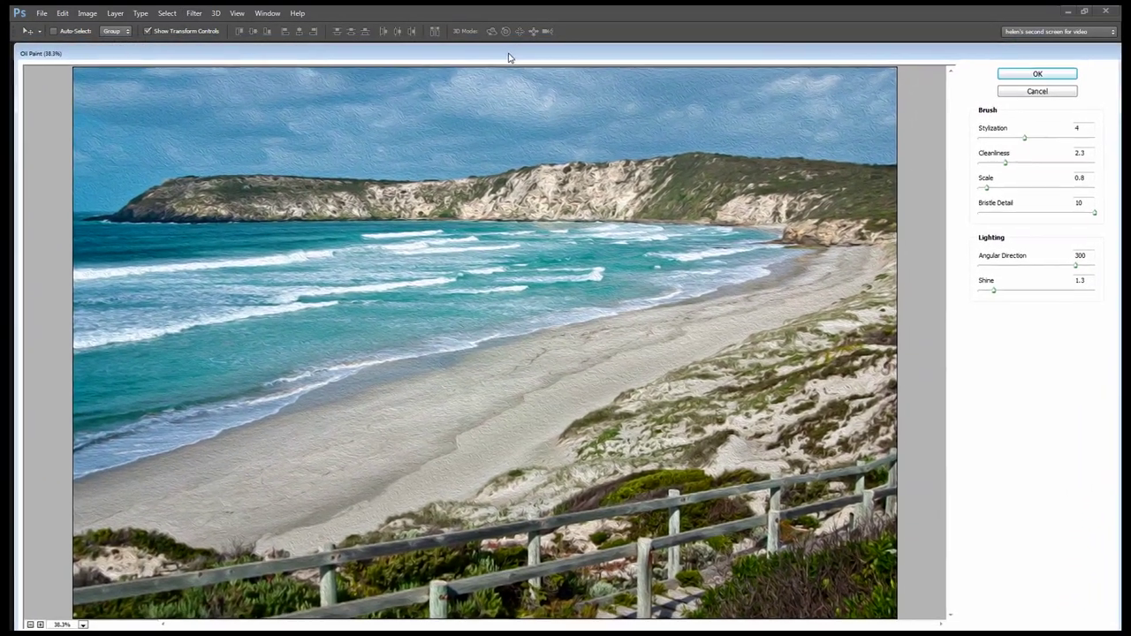
- Apply Oil Paint with Stylization 8.22, Scale 2.38 and adjusted Cleanliness, using an enlarged preview
drag(508, 58, 507, 19)
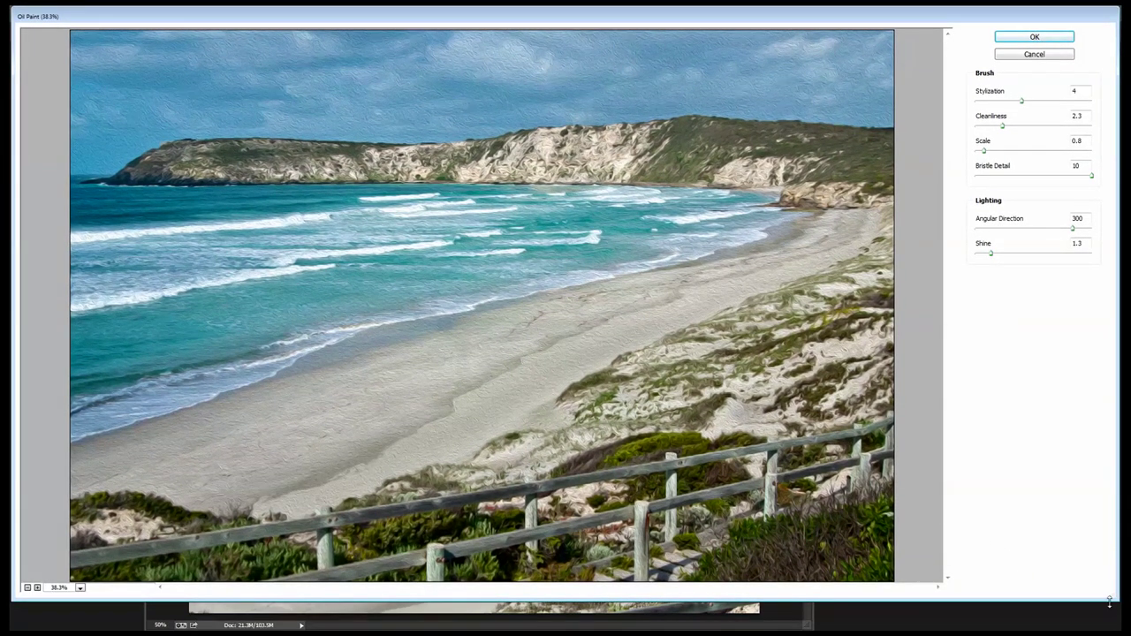
drag(1109, 601, 1103, 624)
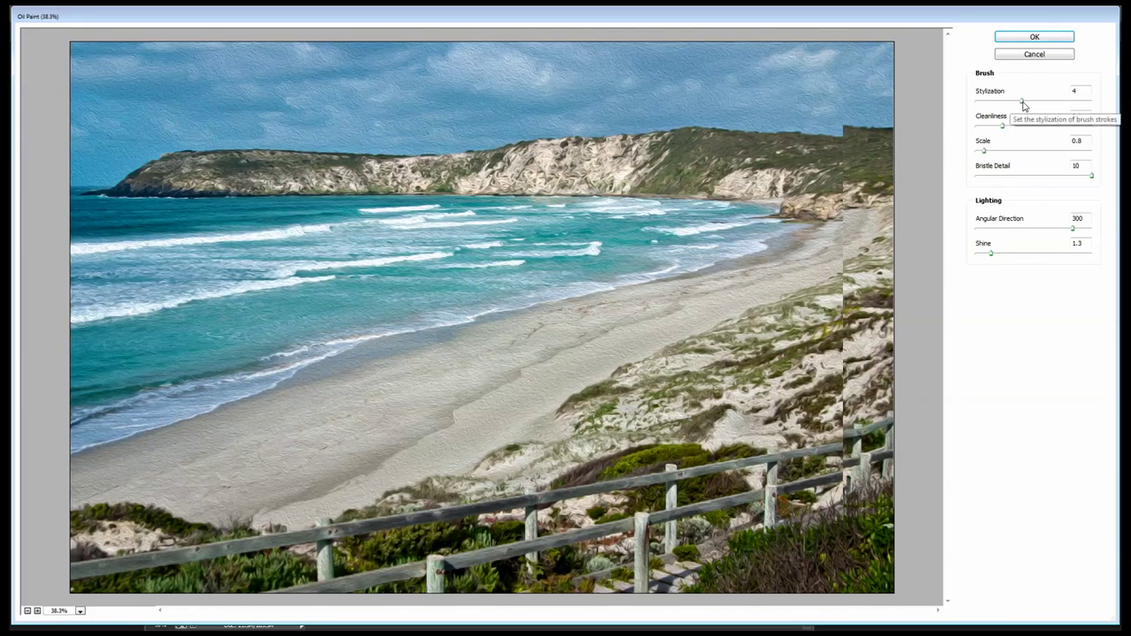
drag(1022, 102, 1052, 109)
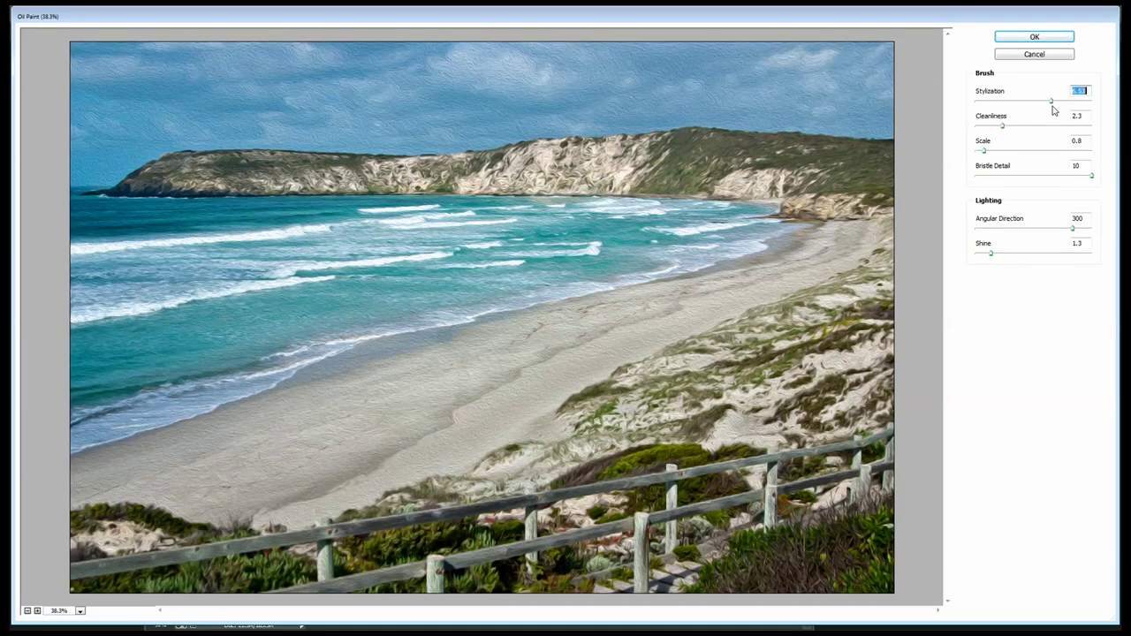
drag(1049, 104, 999, 104)
drag(986, 152, 1013, 152)
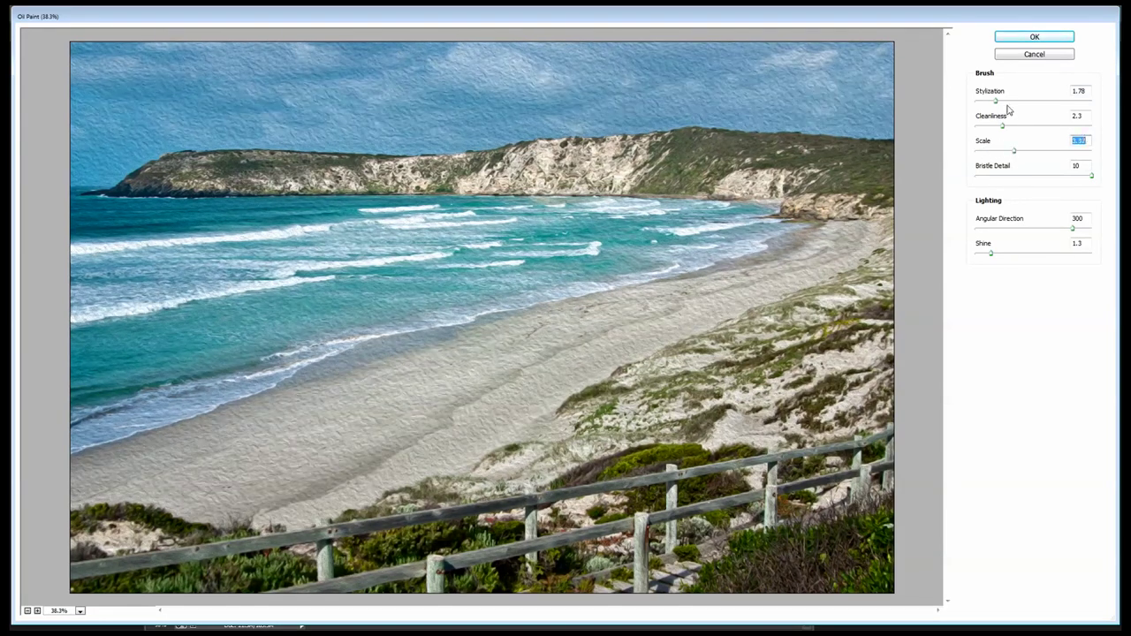
drag(996, 102, 1070, 103)
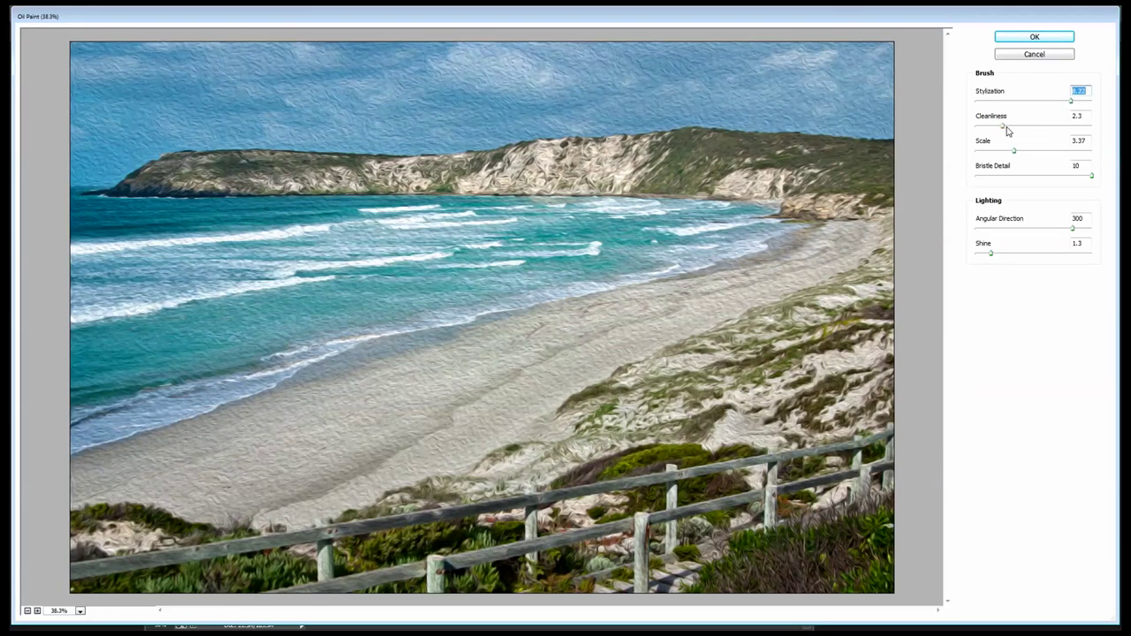
drag(1004, 126, 1078, 127)
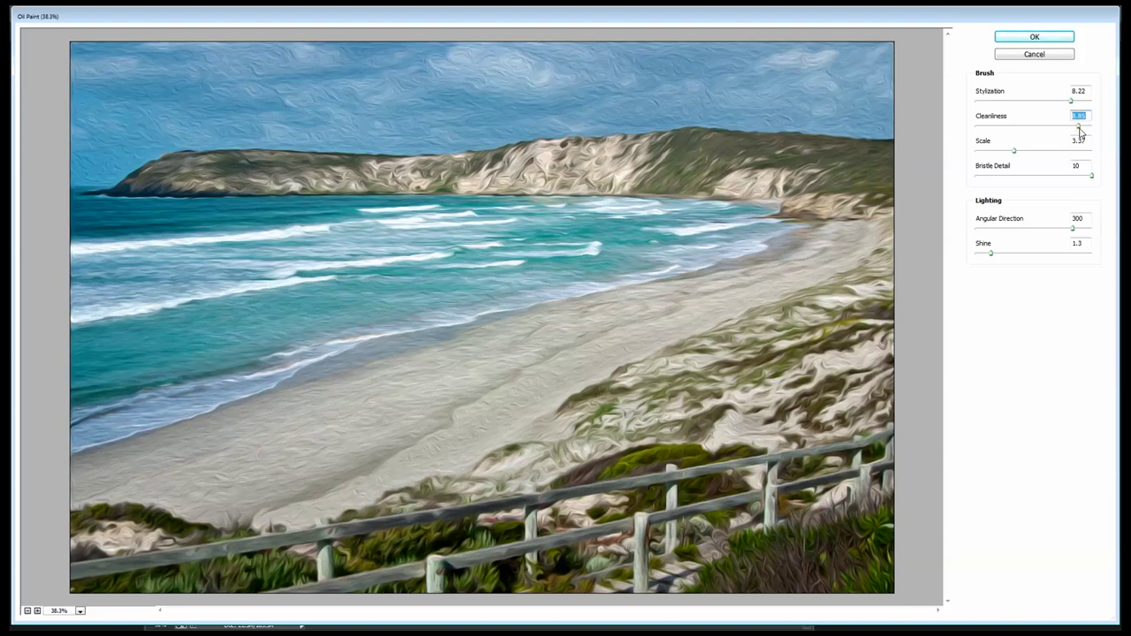
drag(1080, 131, 1073, 128)
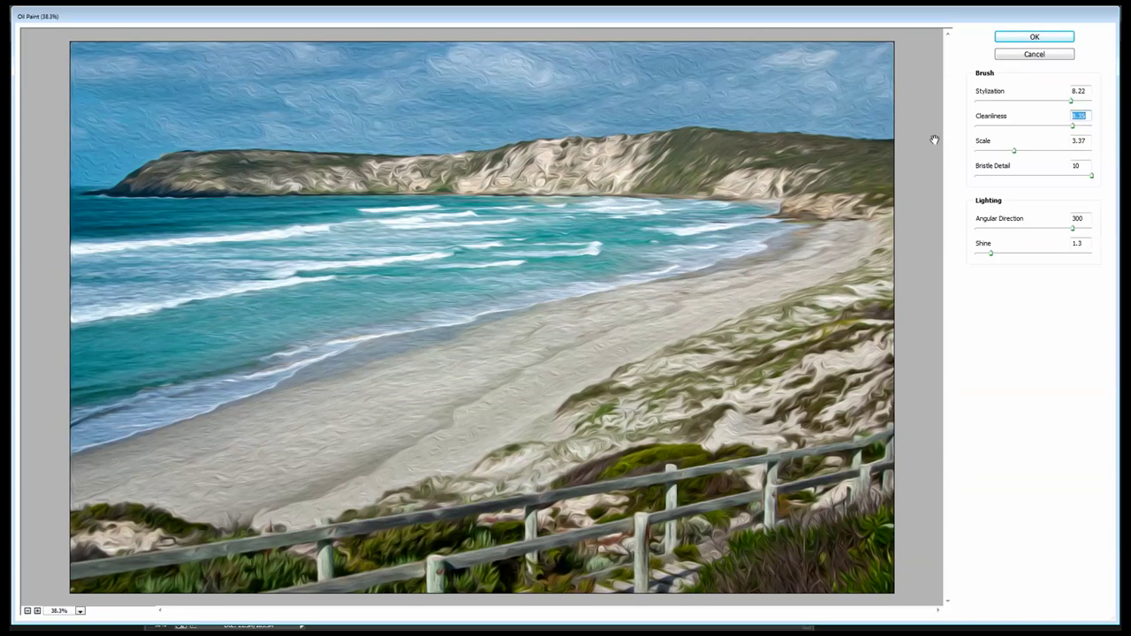
drag(1014, 151, 1003, 154)
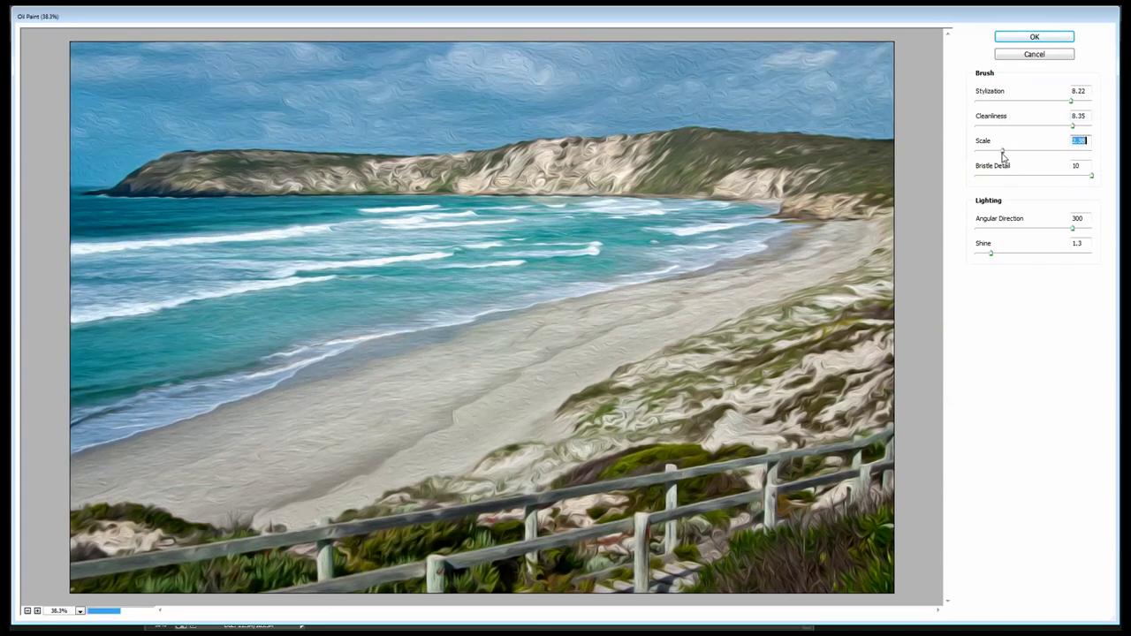
click(1038, 39)
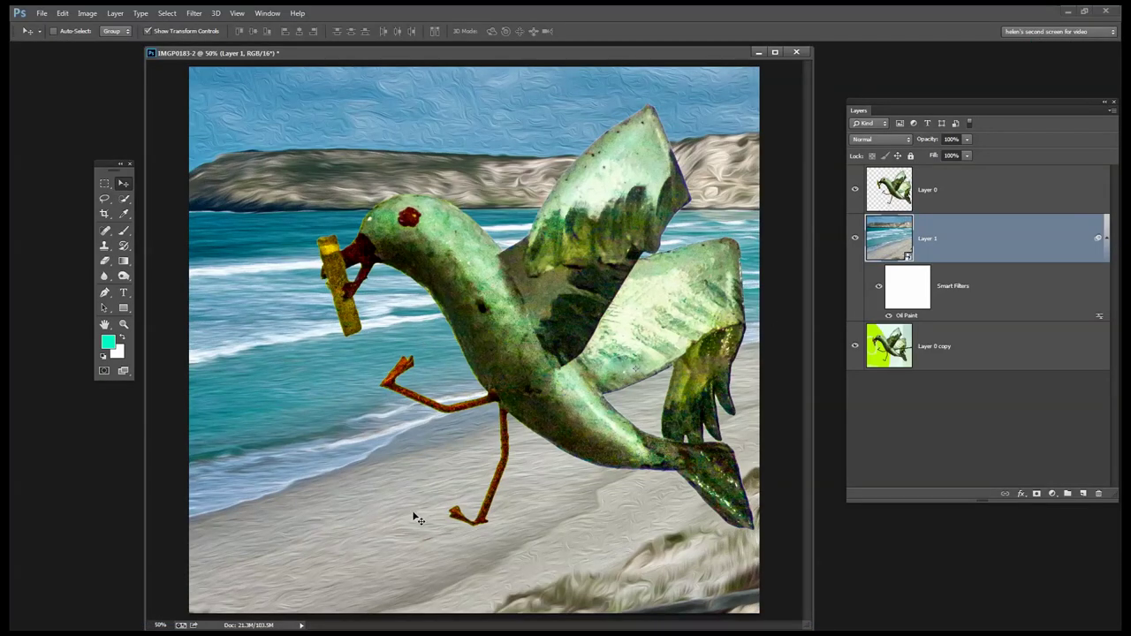
- Move the oil-painted Layer 1 so the wooden fence sits under the seagull, then select Layer 0
drag(601, 557, 369, 487)
drag(532, 395, 550, 406)
click(937, 189)
click(941, 239)
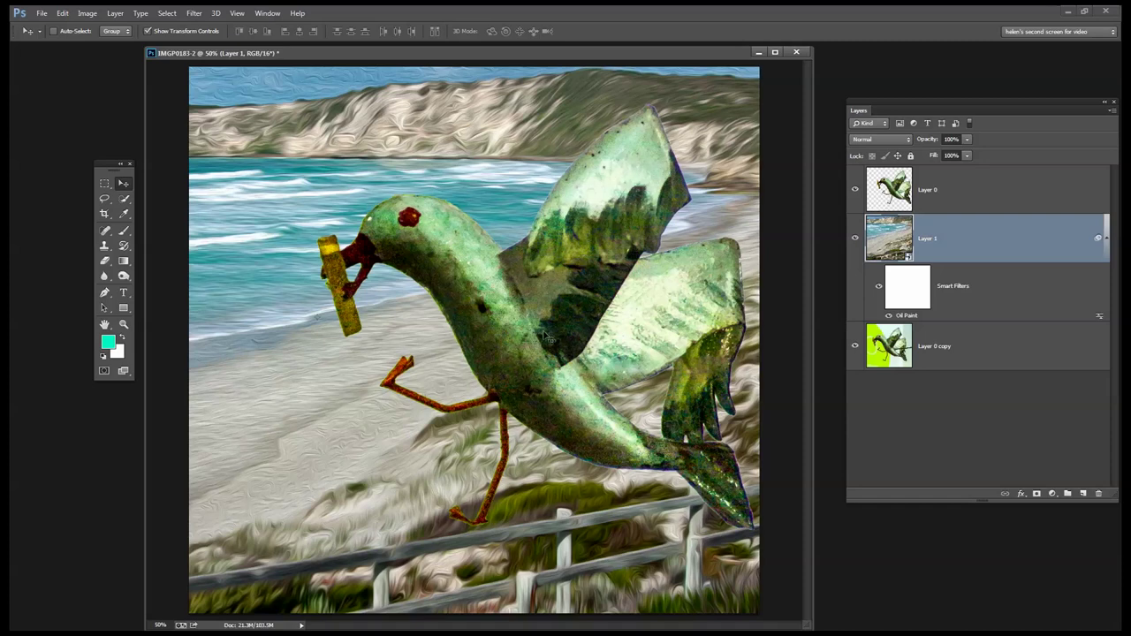
click(952, 187)
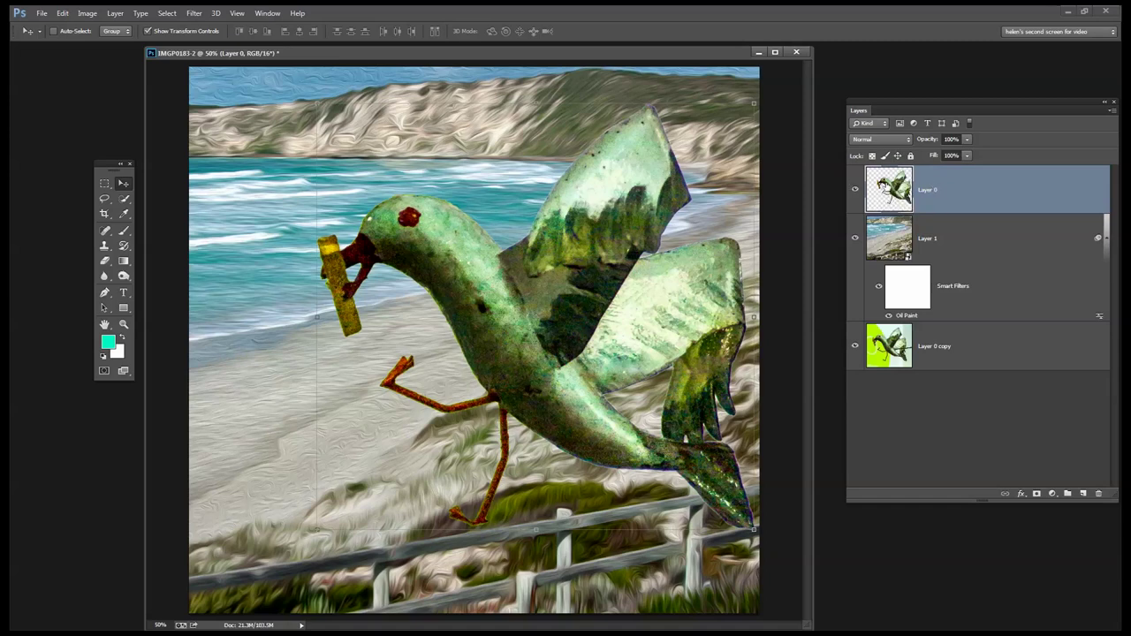
- Open the Match Color adjustment from Image > Adjustments for the seagull layer
click(86, 13)
mouse_move(95, 42)
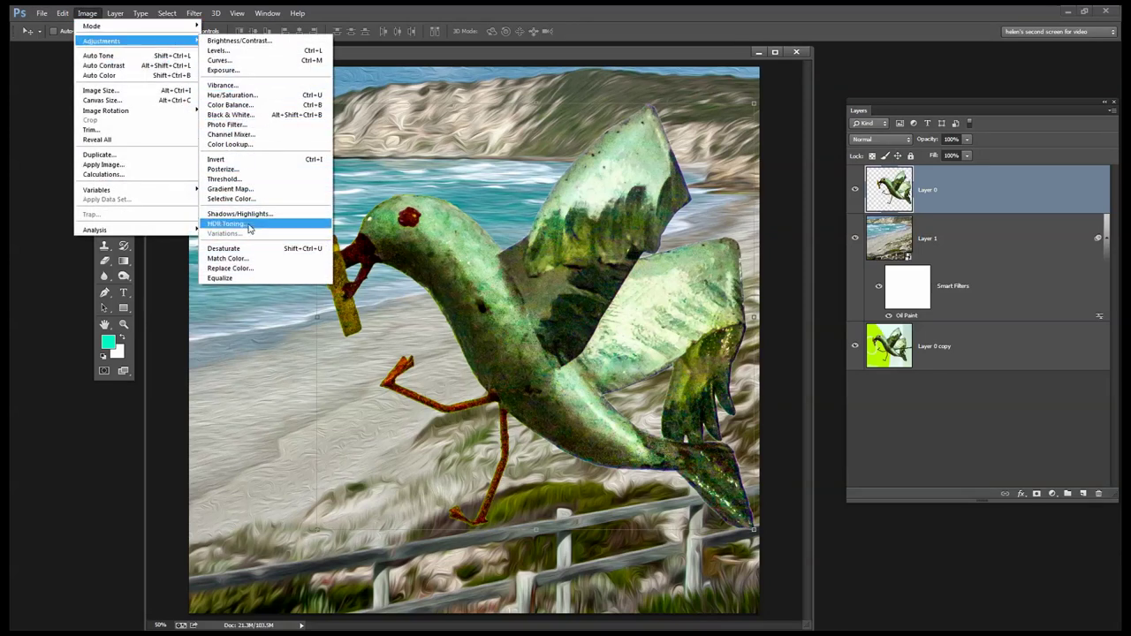
click(228, 258)
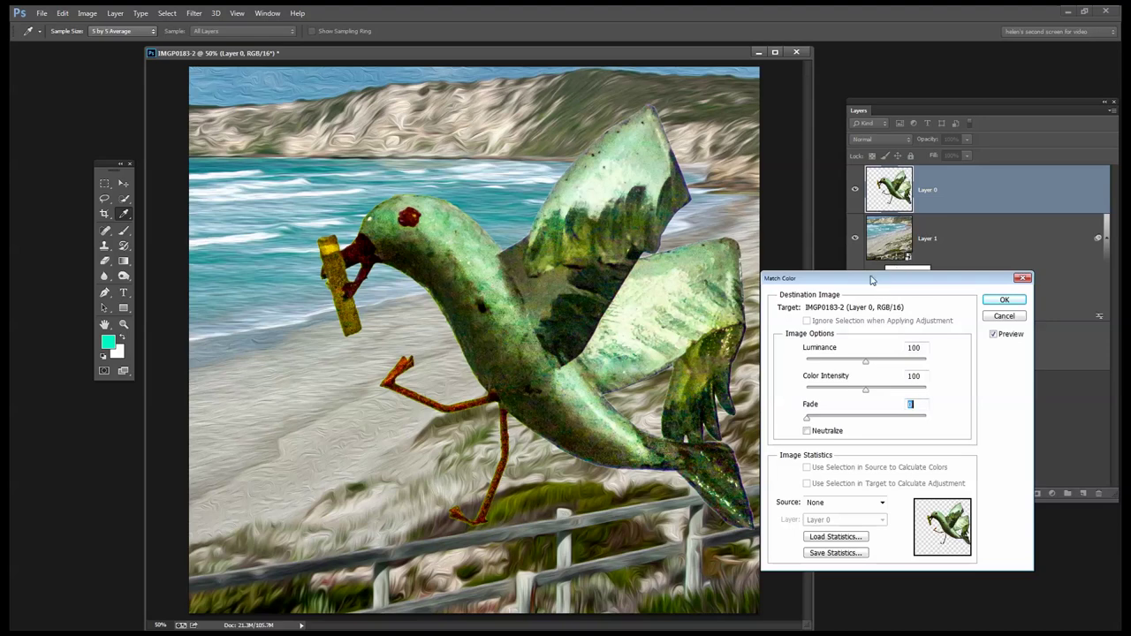
drag(871, 280, 863, 239)
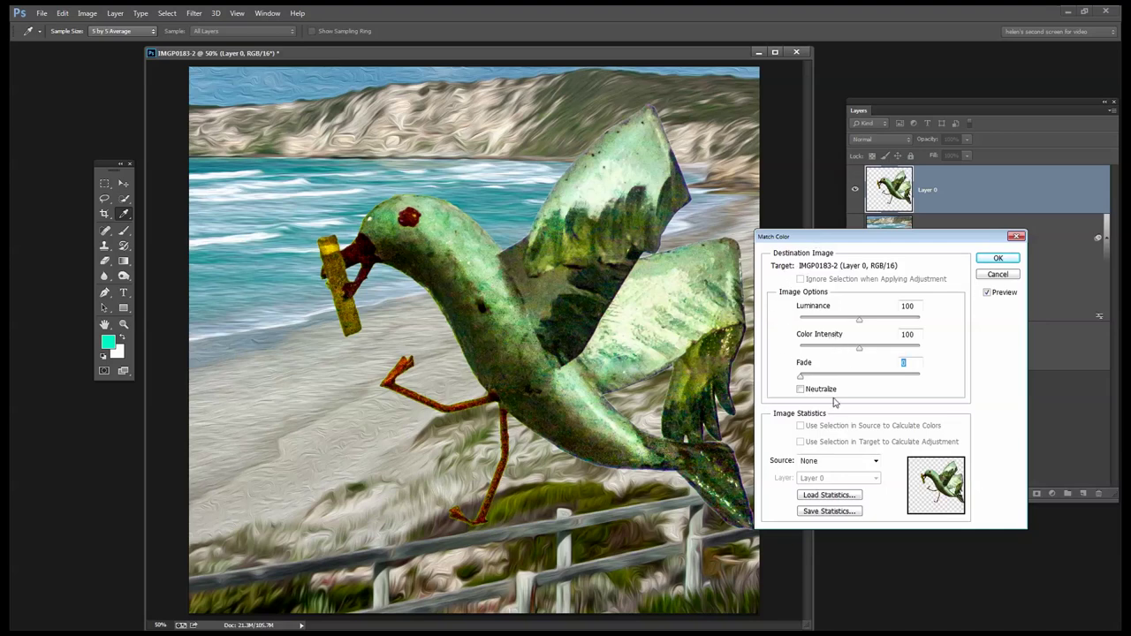
- Set the Match Color source to image IMGP0183-2, using the beach Layer 1
click(822, 460)
click(864, 482)
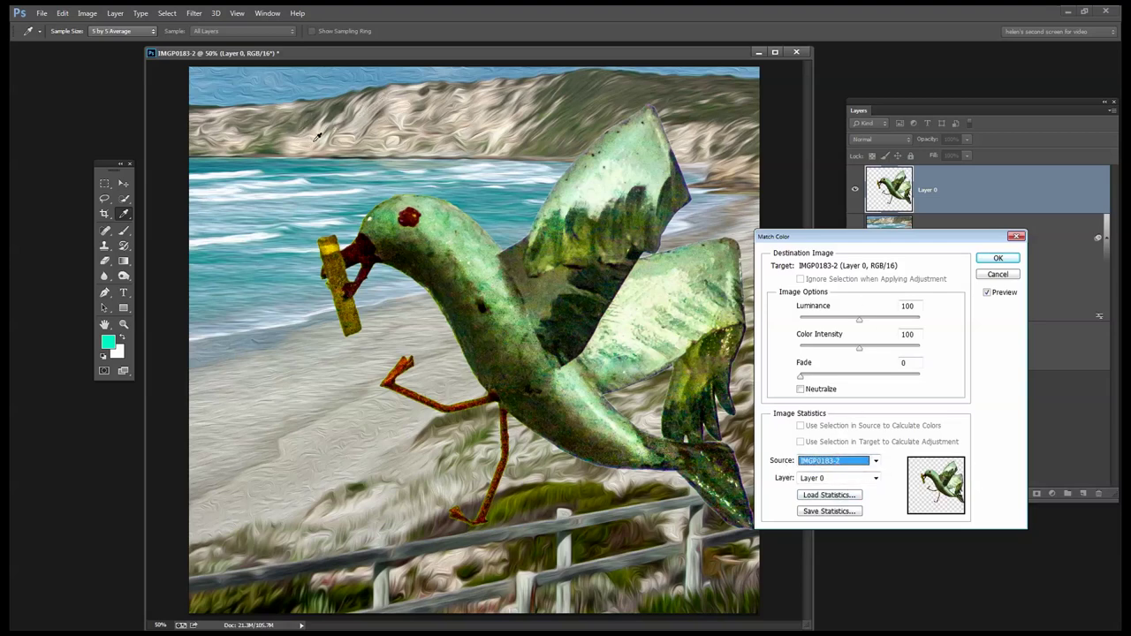
click(842, 480)
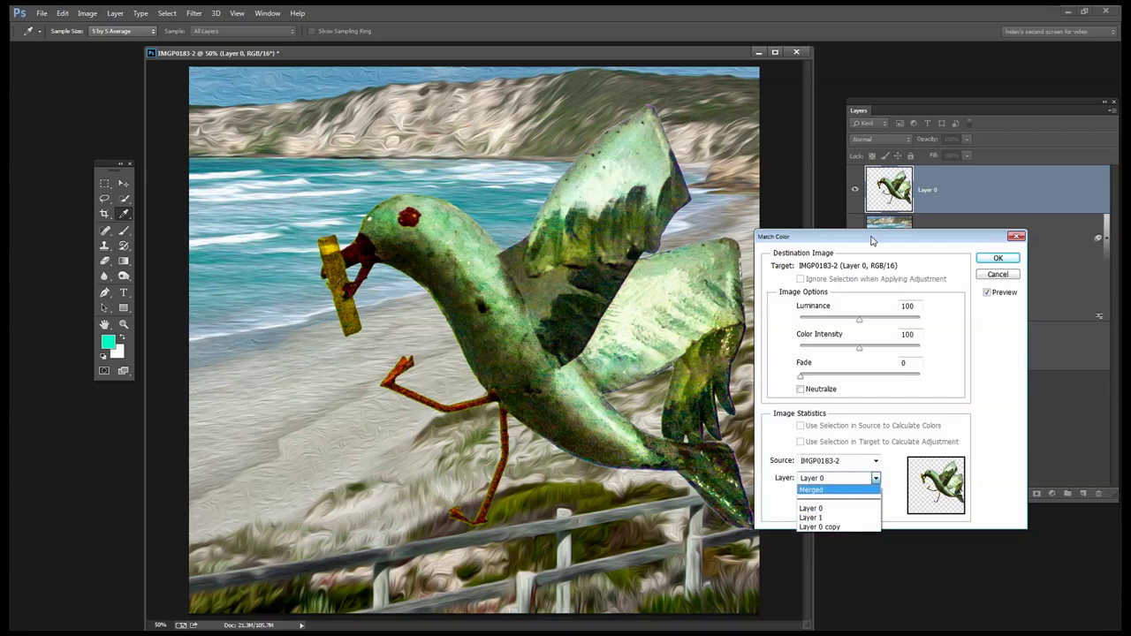
click(871, 240)
drag(871, 240, 771, 273)
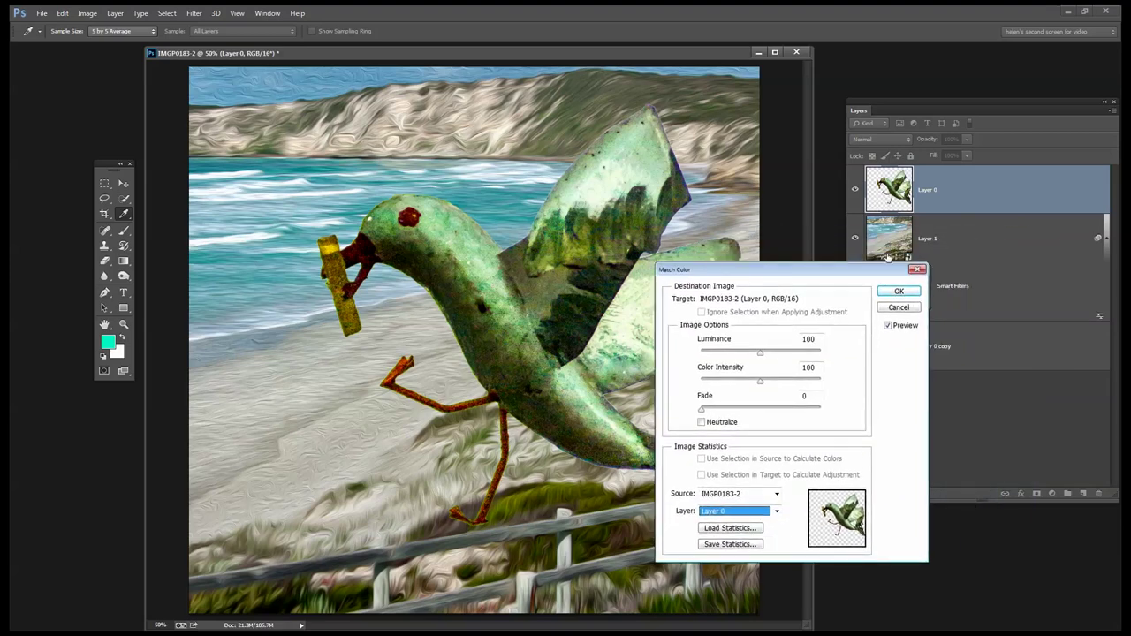
click(746, 512)
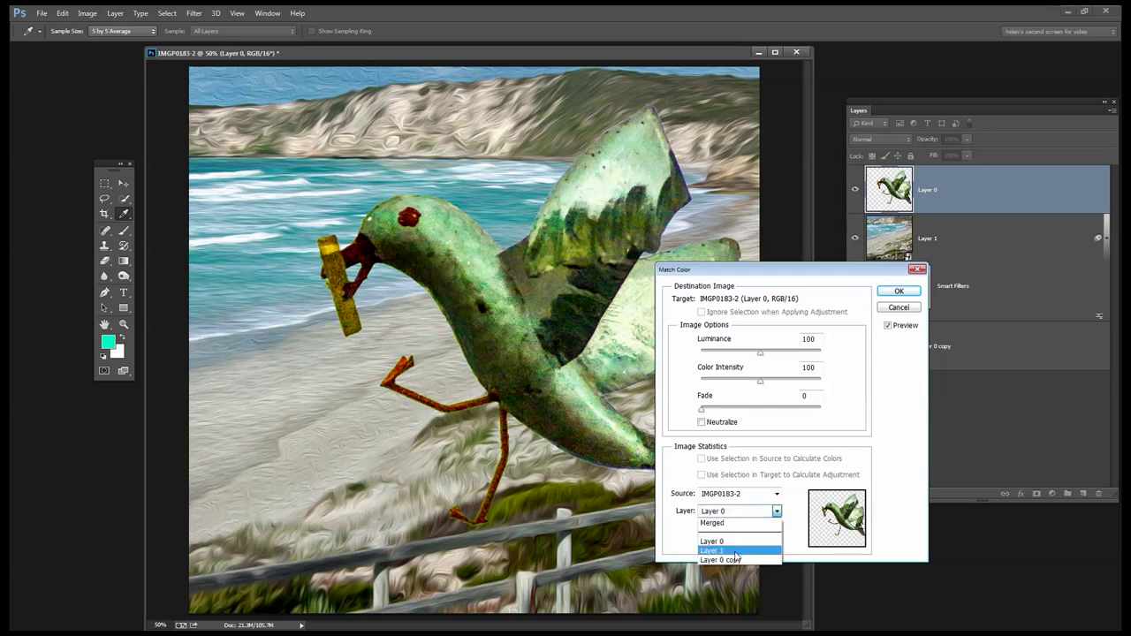
click(734, 551)
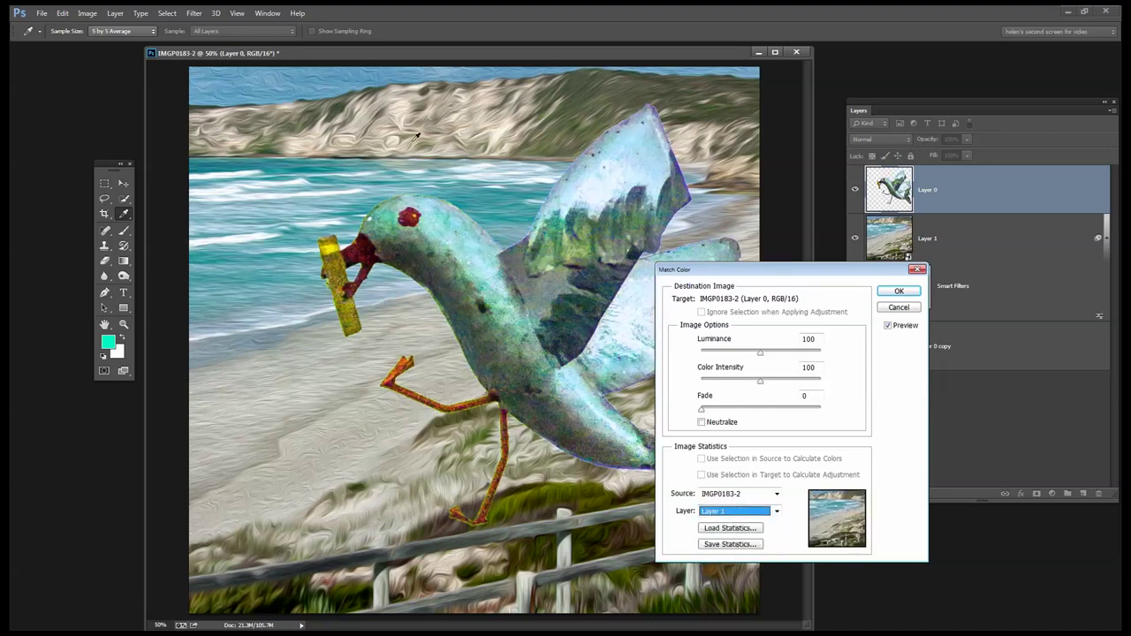
drag(765, 273, 914, 133)
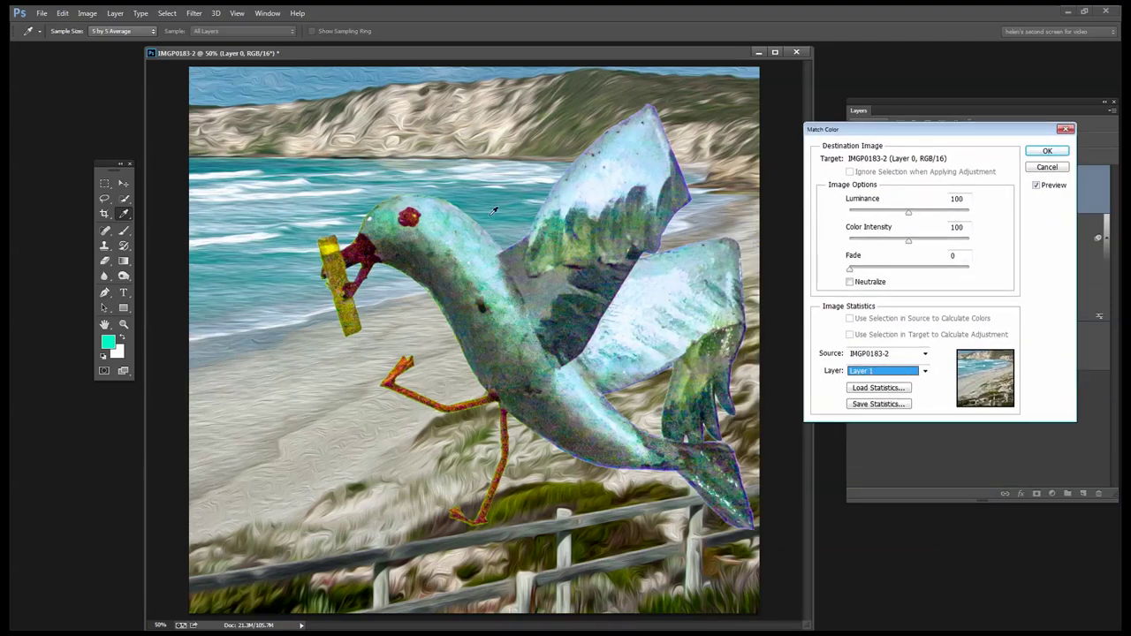
- Enable Neutralize, lower Color Intensity to 77, and compare with Preview off and on
click(850, 283)
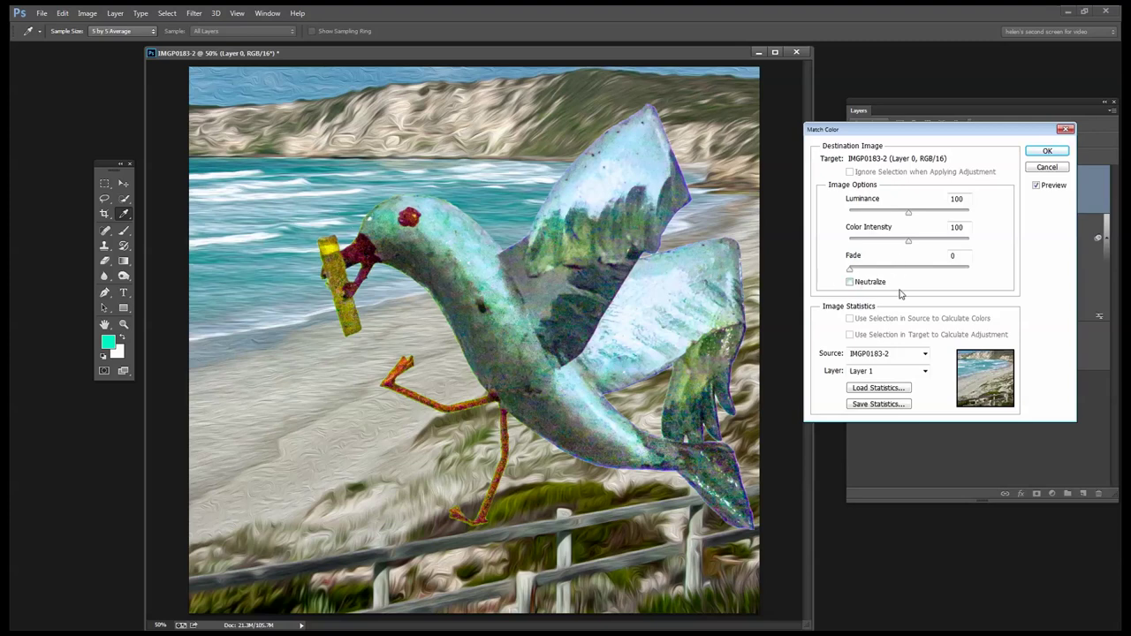
click(850, 282)
drag(909, 247, 896, 247)
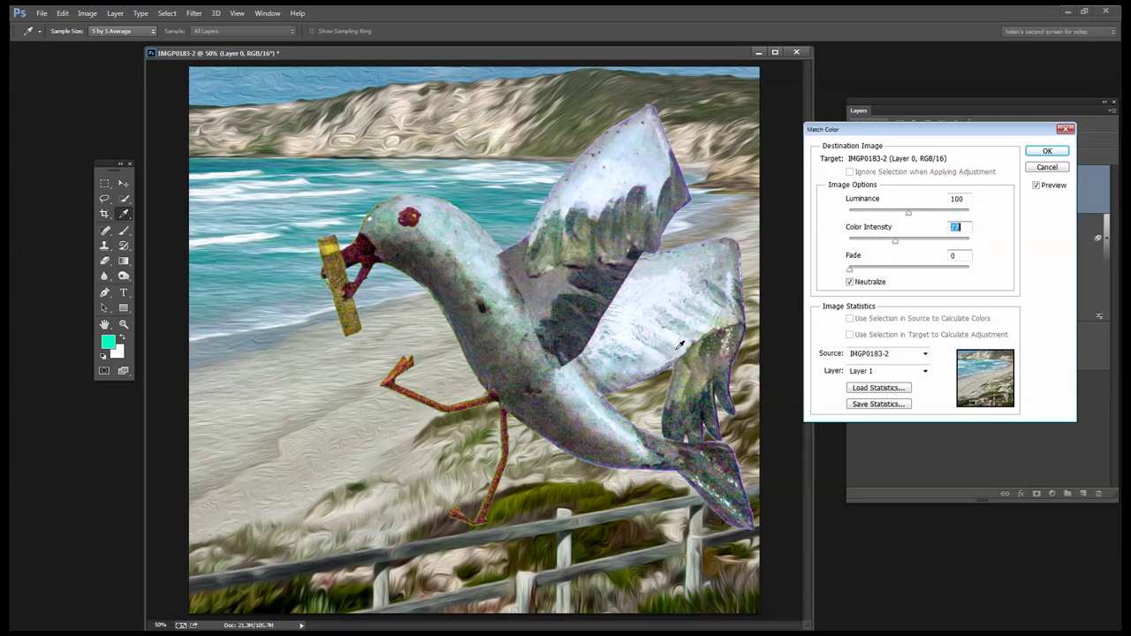
click(1037, 186)
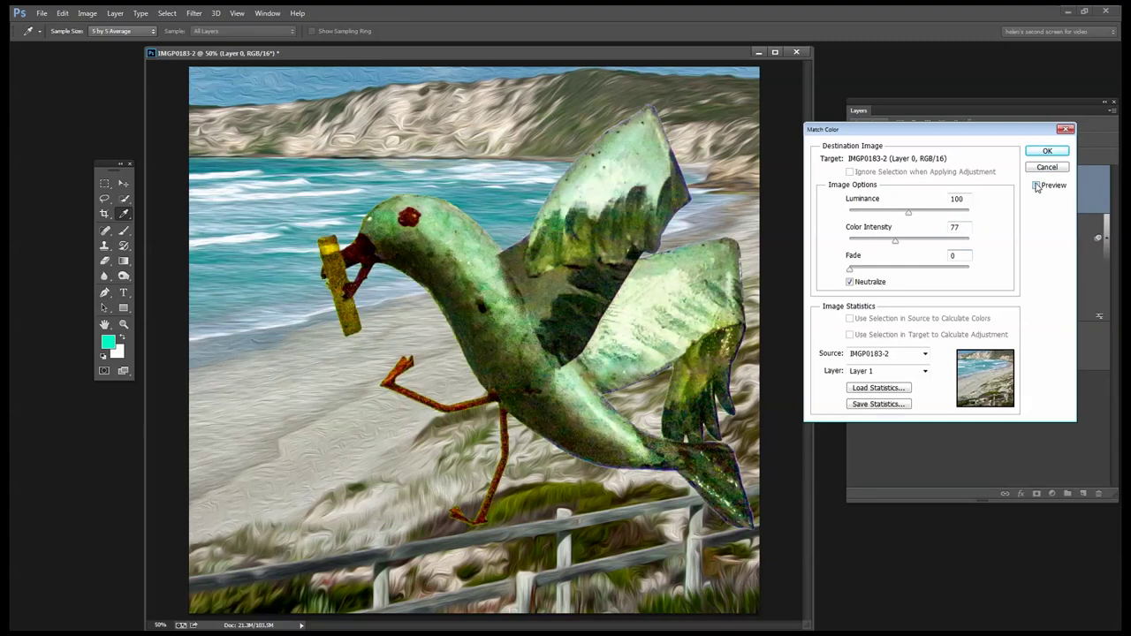
click(1037, 186)
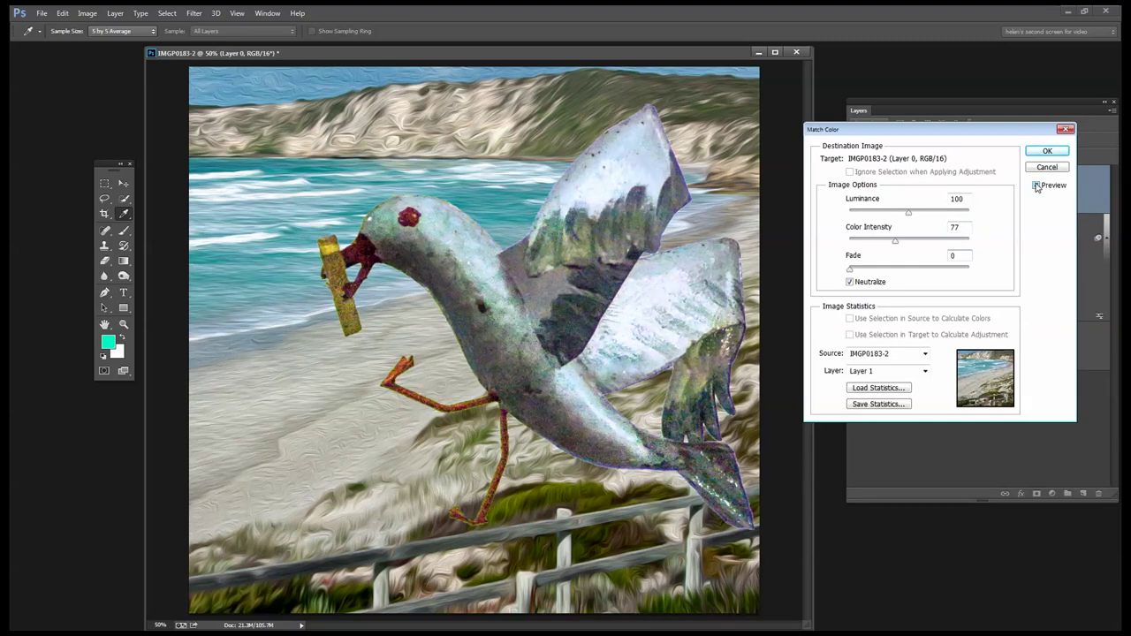
click(1037, 186)
click(1037, 186)
- Apply the Match Color, then close the composite document, saving the changes
click(1048, 150)
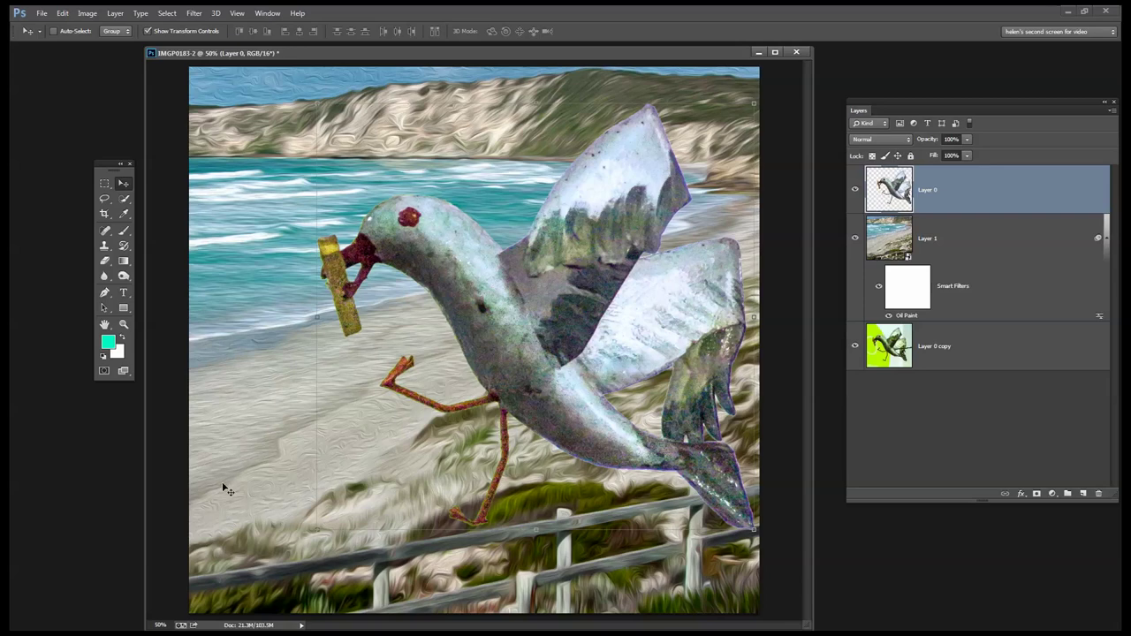
click(997, 350)
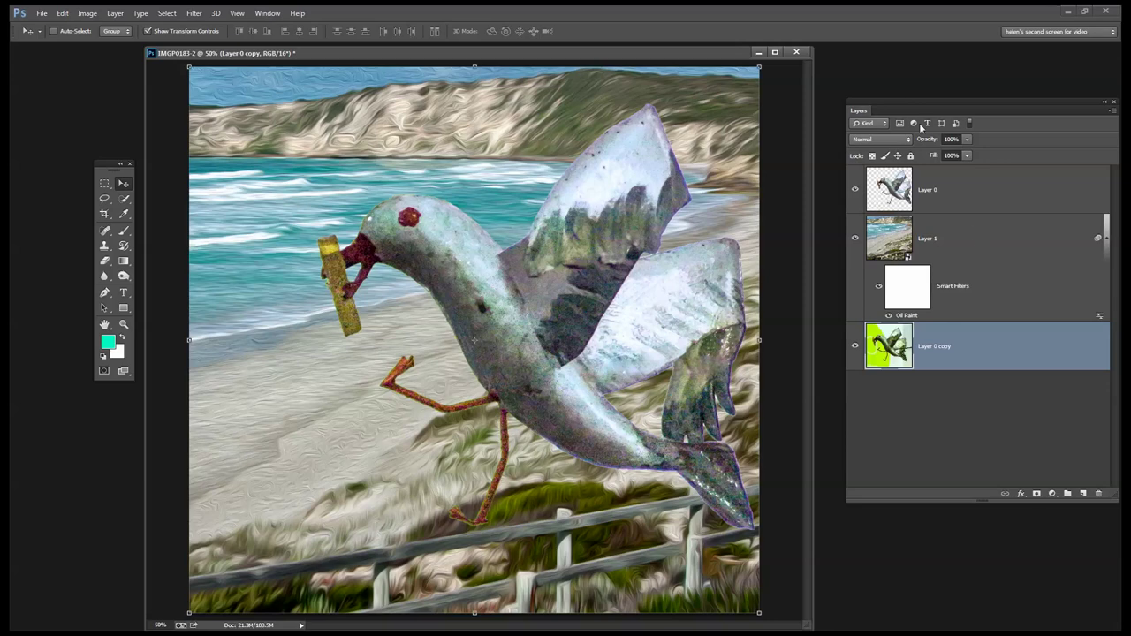
click(797, 53)
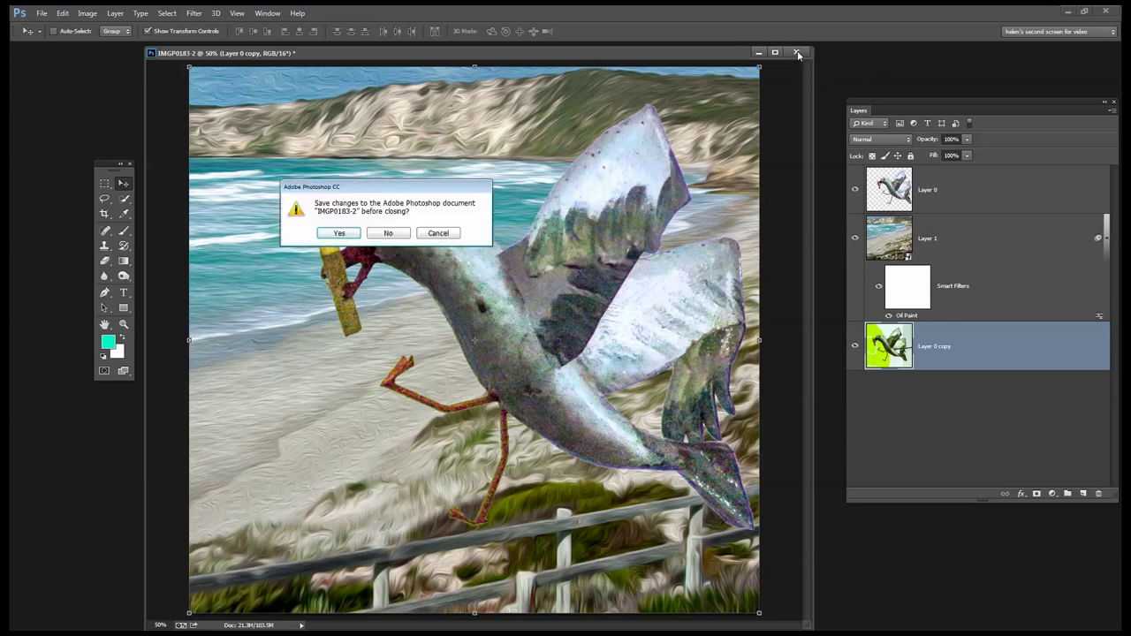
click(335, 235)
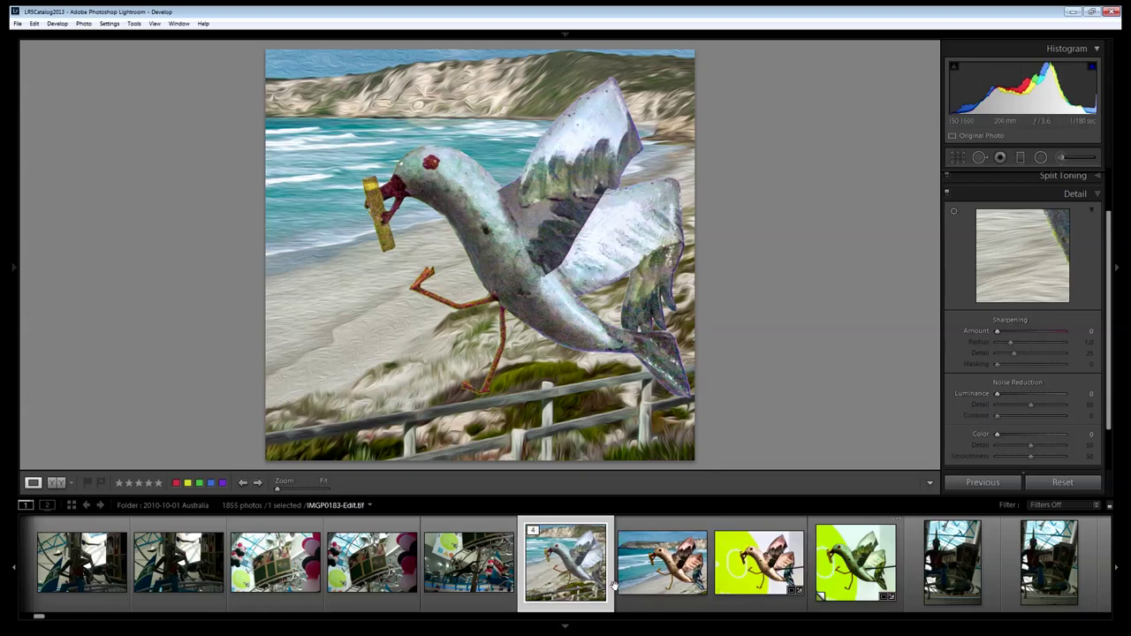
- Show IMGP0183-Edit-2.tif in the Develop filmstrip after viewing the neighbouring composite
click(672, 570)
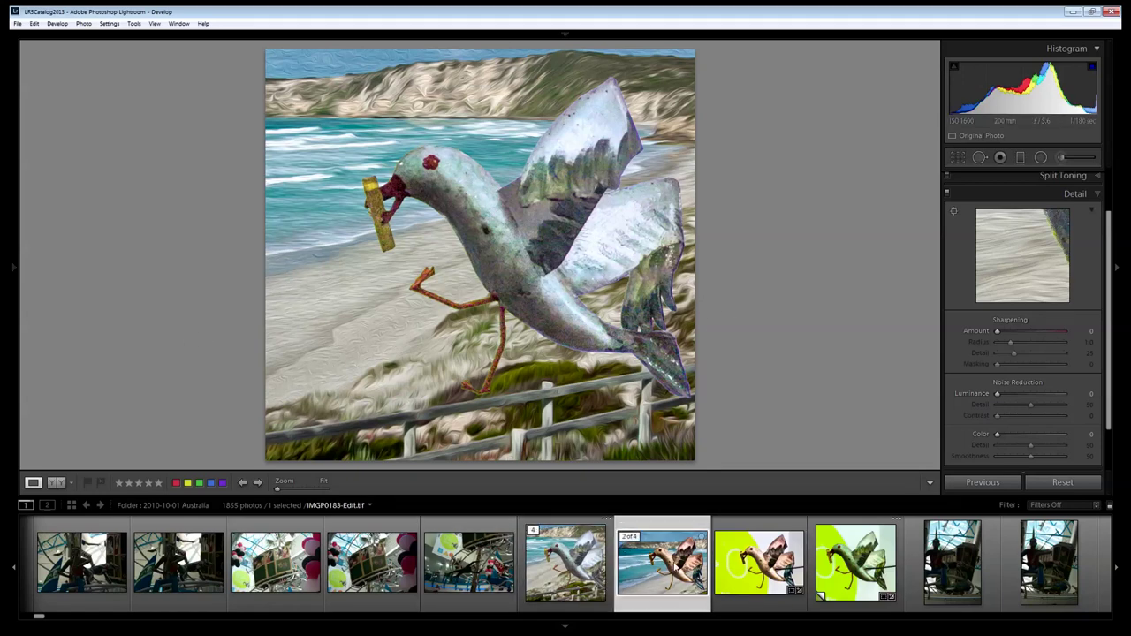
click(563, 573)
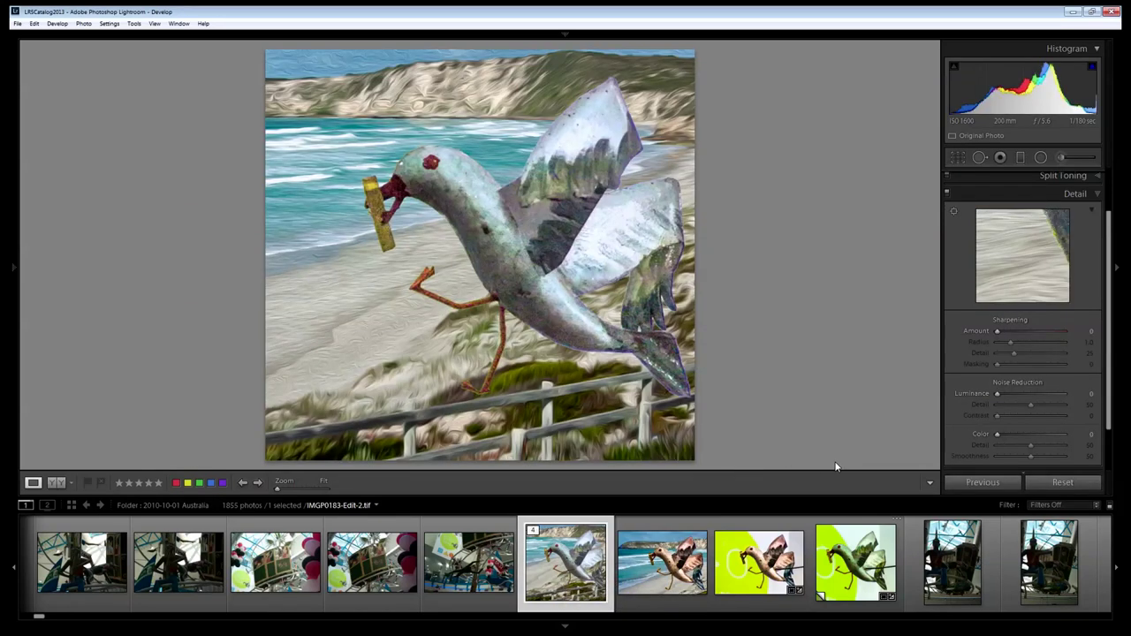